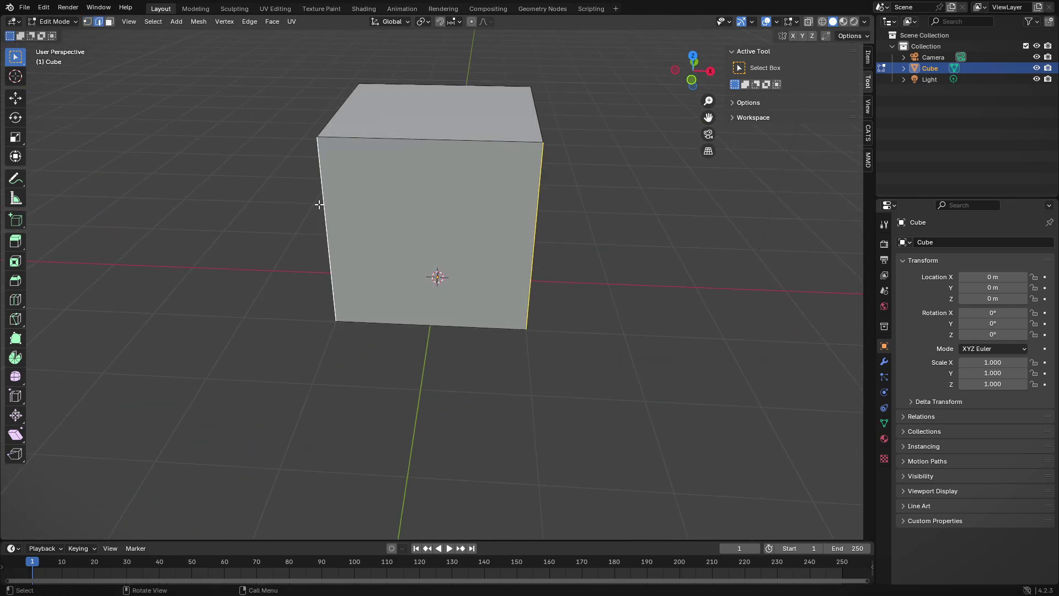
Bevel the cube's vertical edges into an octagonal prism
key("ctrl+b")
middle_click_drag(476, 356, 451, 292)
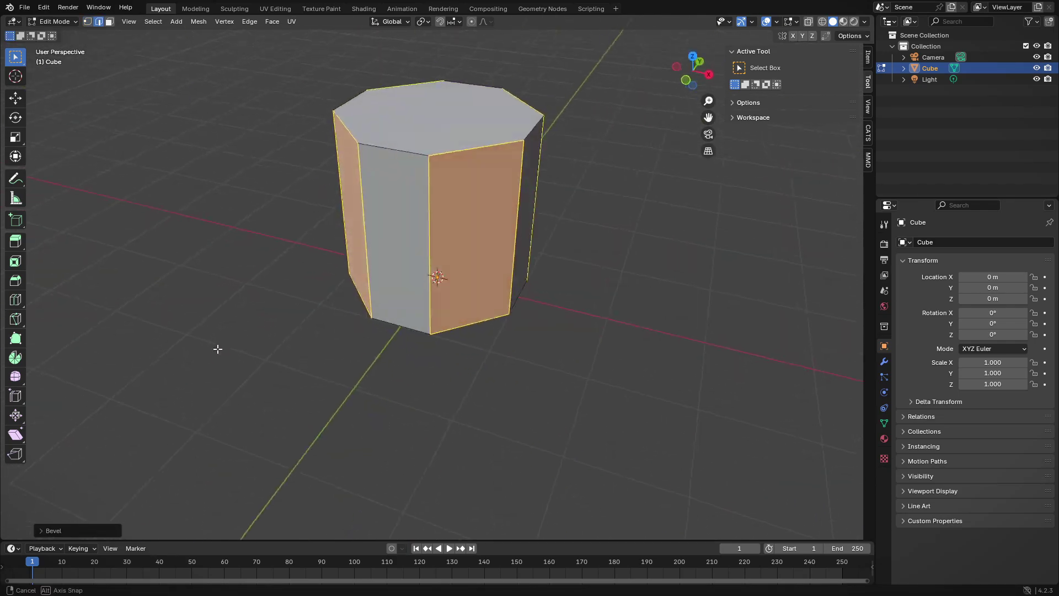
key("ctrl+b")
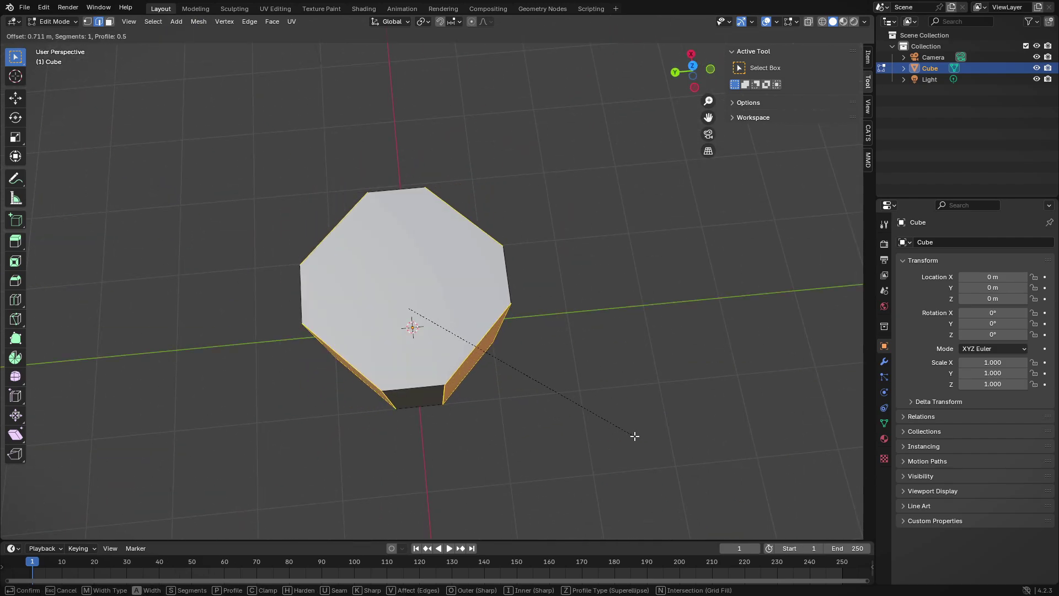
mouse_move(497, 231)
middle_mouse_down()
mouse_move(454, 205)
mouse_move(480, 210)
middle_mouse_up()
Inset the top face and push the inner face down to the bottom, forming a hollow
key("i")
left_click(521, 210)
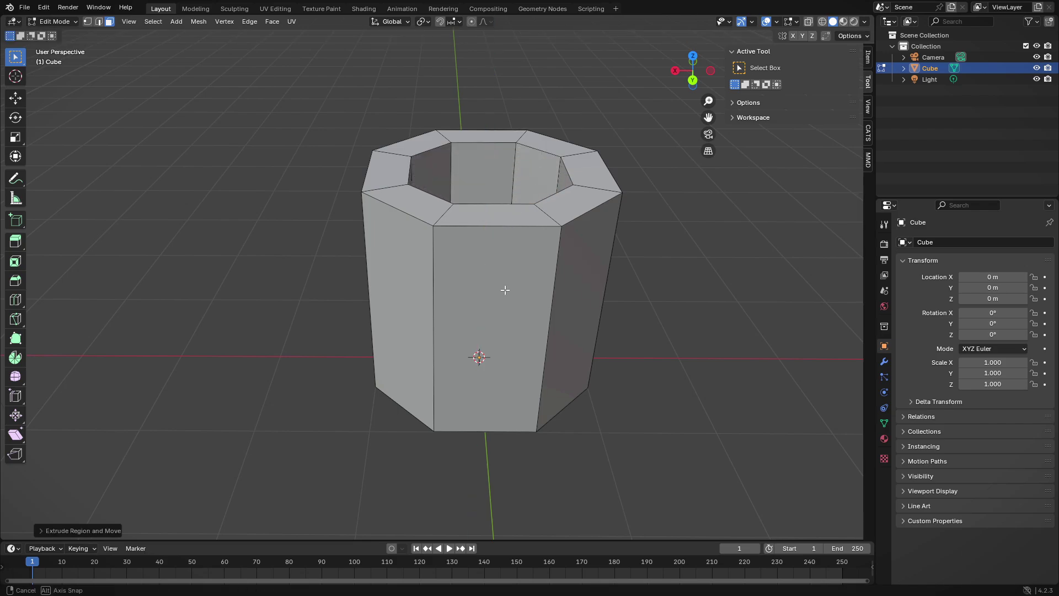
mouse_move(505, 290)
middle_mouse_down()
mouse_move(533, 326)
mouse_move(527, 279)
middle_mouse_up()
key("alt+z")
key("g")
left_click(524, 320)
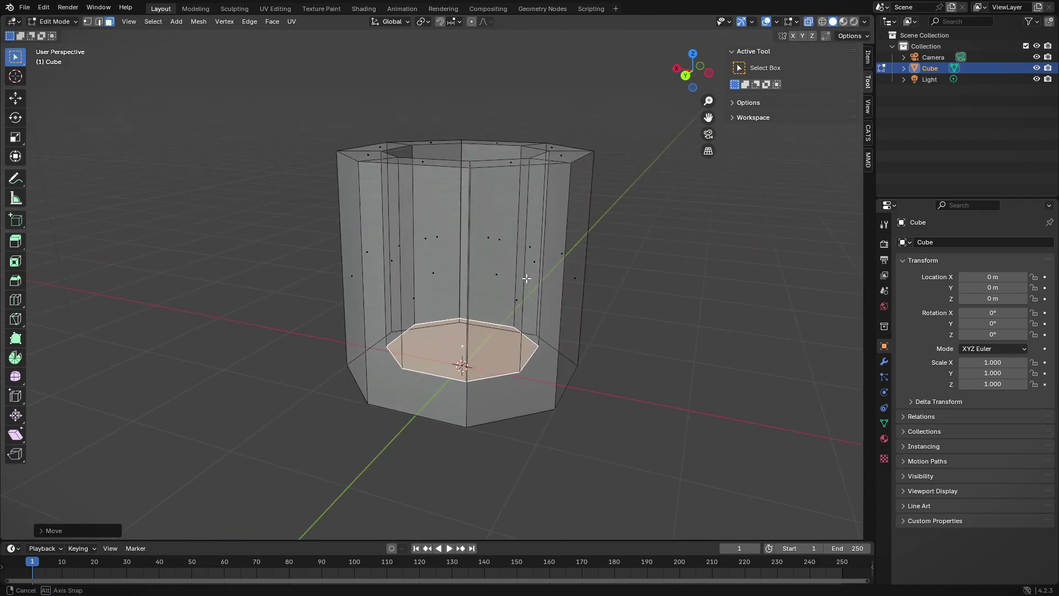
Add loop cuts around the cup's middle and walls
key("ctrl+r")
left_click(553, 307)
right_click(554, 307)
mouse_move(553, 308)
middle_mouse_down()
mouse_move(603, 246)
mouse_move(680, 272)
mouse_move(617, 296)
mouse_move(444, 228)
middle_mouse_up()
key("ctrl+z")
left_click(378, 243)
mouse_move(378, 244)
middle_mouse_down()
mouse_move(400, 239)
mouse_move(378, 243)
middle_mouse_up()
left_click(415, 273)
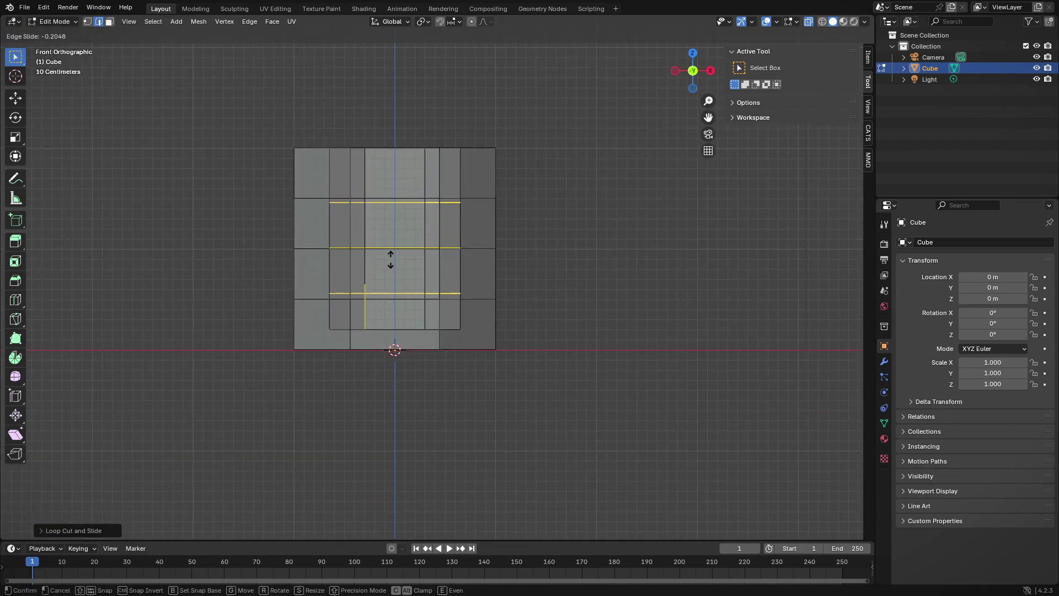
left_click(391, 259)
Scale the inner wall faces along X, then return to Object Mode
middle_click_drag(372, 319, 355, 166)
key("3")
middle_click_drag(303, 130, 353, 241)
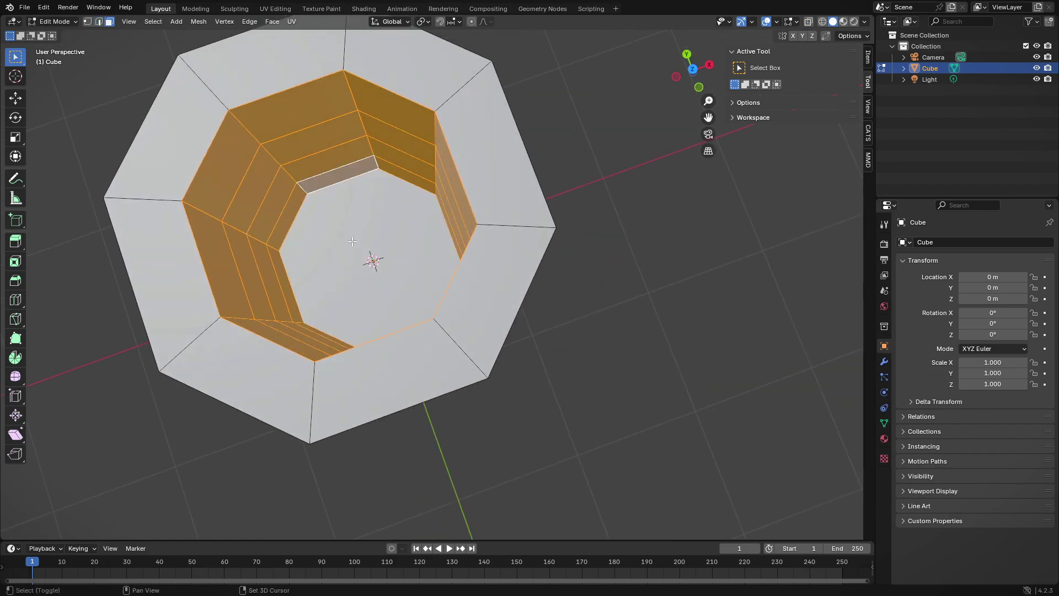
key("KP_1")
key("alt+z")
key("s")
key("x")
left_click(627, 261)
mouse_move(627, 261)
middle_mouse_down()
mouse_move(646, 323)
mouse_move(509, 286)
middle_mouse_up()
key("Tab")
left_click(885, 362)
left_click(972, 242)
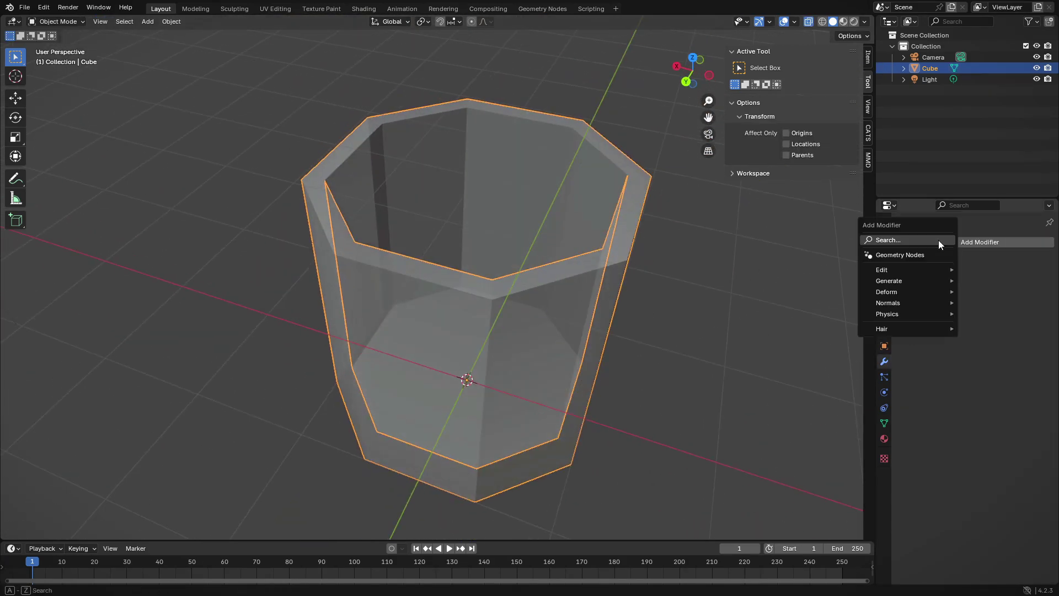
Add a Subdivision modifier with viewport level 2 and enter Edit Mode
mouse_move(889, 281)
left_click(790, 425)
key("alt+z")
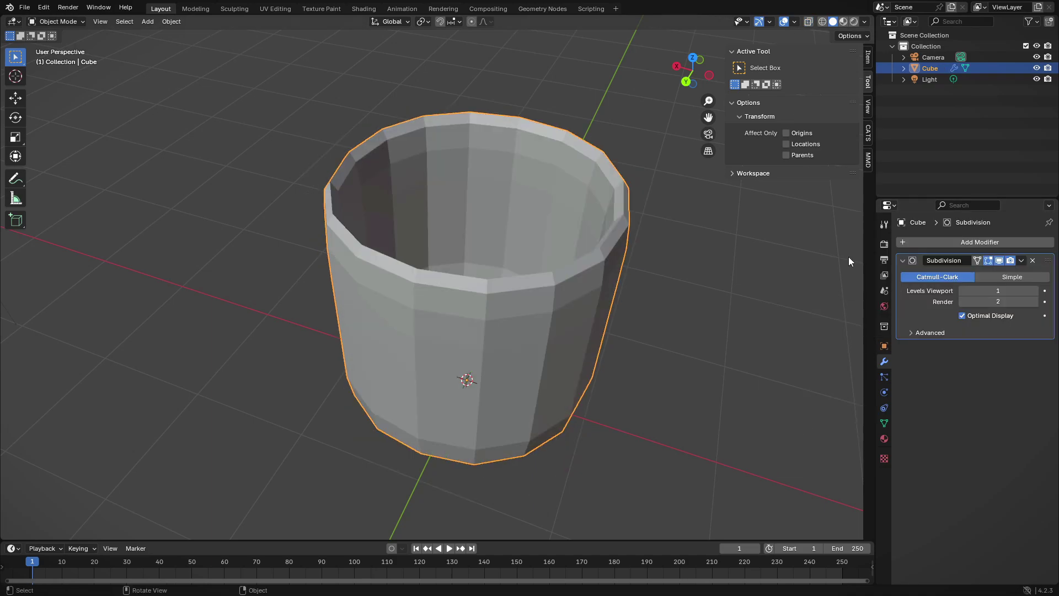
left_click(1036, 291)
key("Tab")
mouse_move(563, 283)
middle_mouse_down()
mouse_move(702, 286)
mouse_move(670, 324)
middle_mouse_up()
scroll(539, 293, "up", 2)
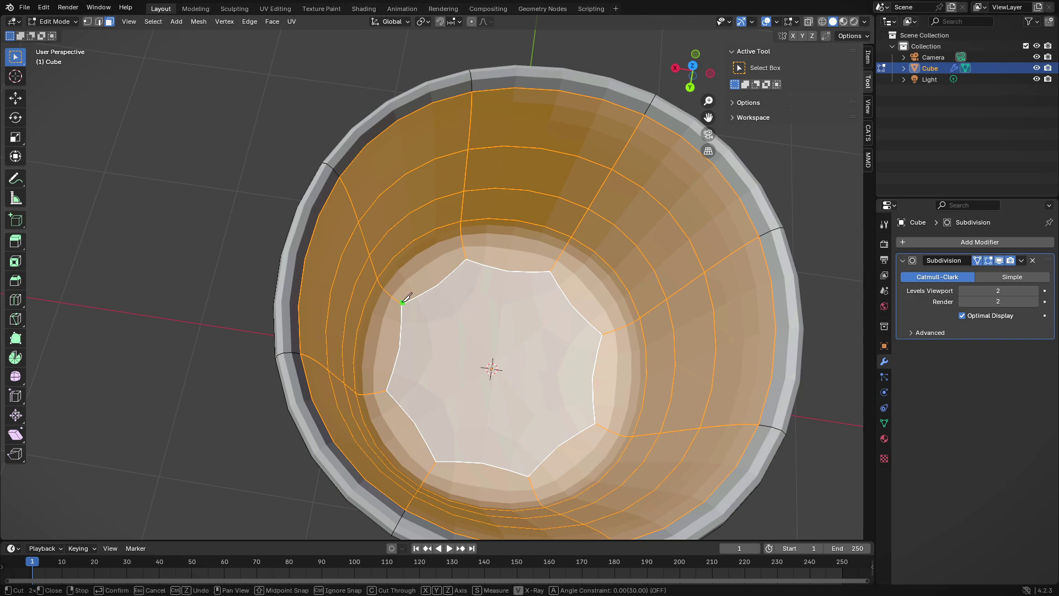
Knife-cut the inner wall and shrink the inner wall face loop
key("Return")
left_click(980, 265)
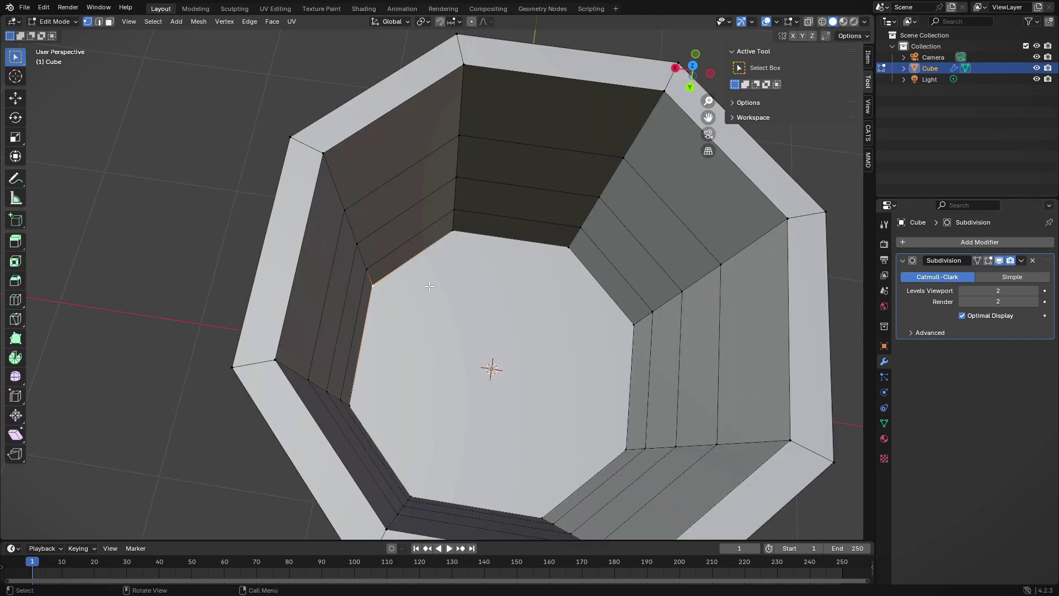
key("k")
mouse_move(580, 321)
middle_mouse_down()
mouse_move(486, 386)
mouse_move(429, 459)
mouse_move(379, 168)
middle_mouse_up()
left_click(441, 386, "shift")
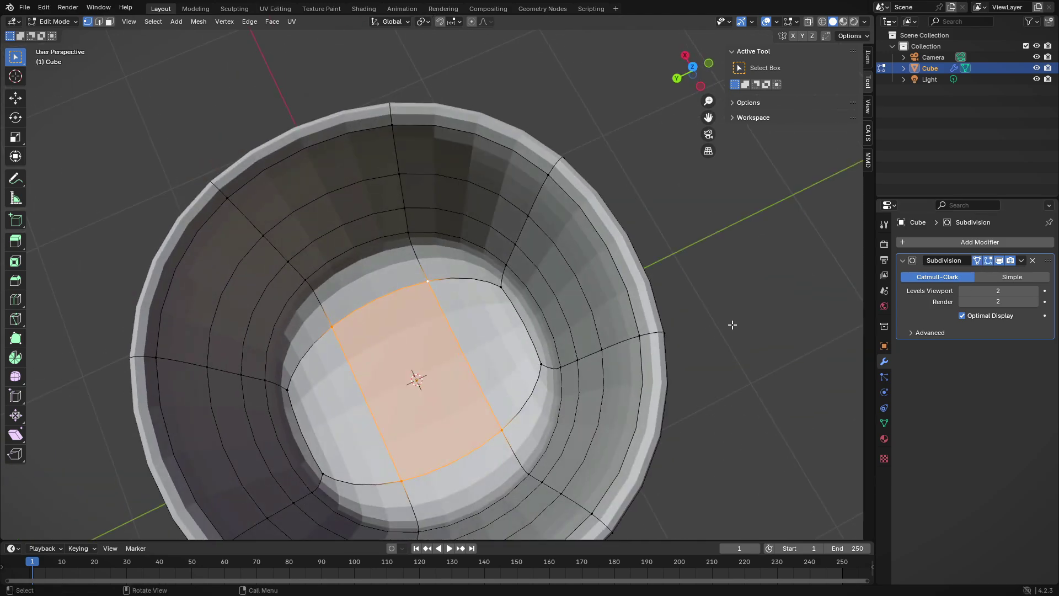
key("3")
key("alt+a")
left_click(380, 167, "alt")
key("s")
left_click(524, 248)
Inset four rim faces and lift them upward into raised patches
mouse_move(524, 248)
middle_mouse_down()
mouse_move(555, 267)
mouse_move(584, 223)
middle_mouse_up()
left_click(425, 353)
left_click(557, 353, "shift")
left_click(425, 226, "shift")
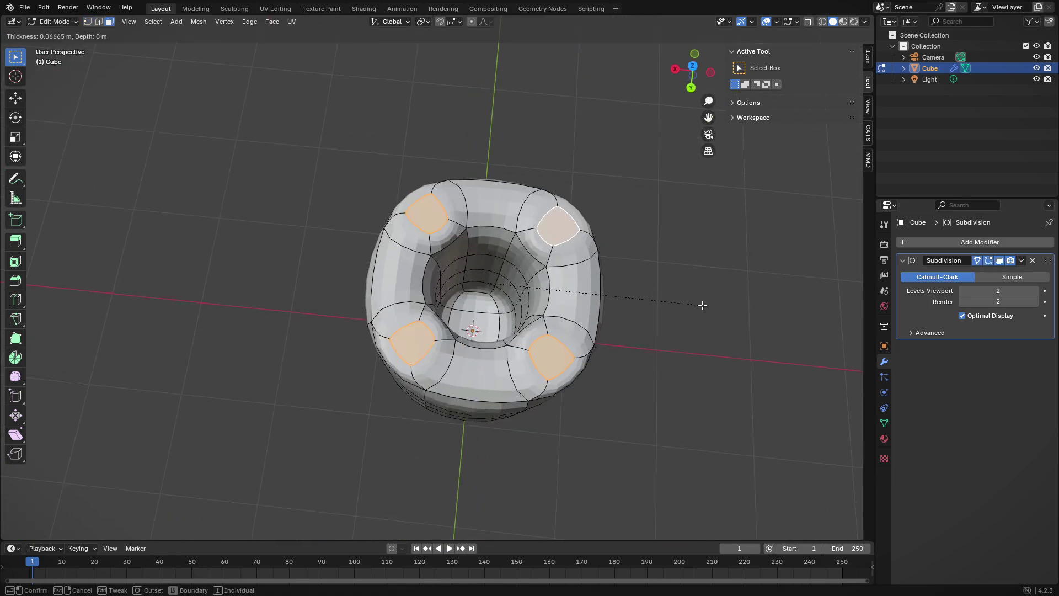
left_click(702, 305)
middle_click_drag(702, 305, 643, 272)
key("KP_1")
key("g")
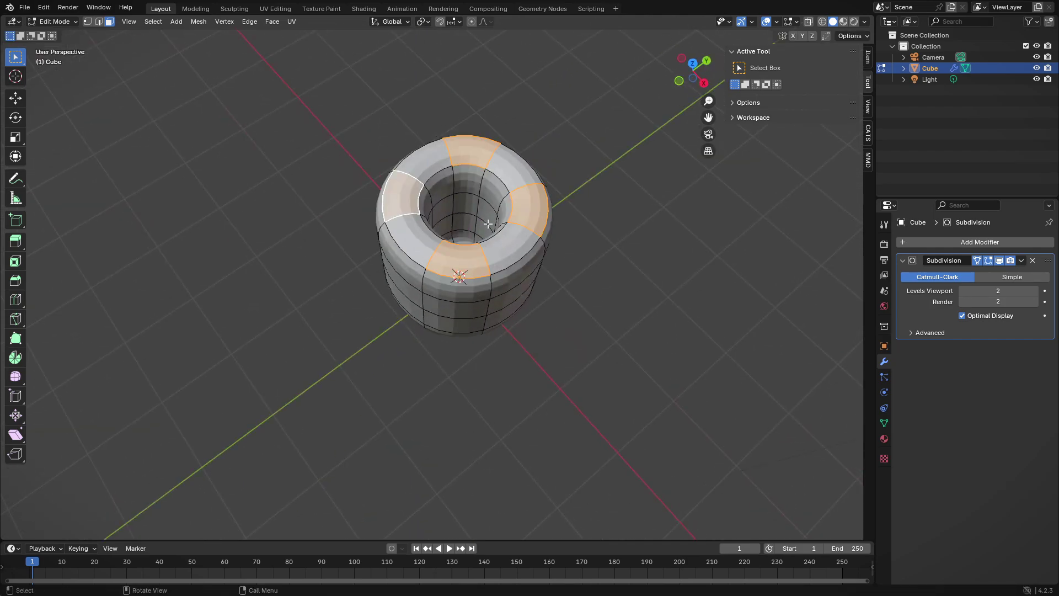
middle_click_drag(321, 59, 730, 307)
key("s")
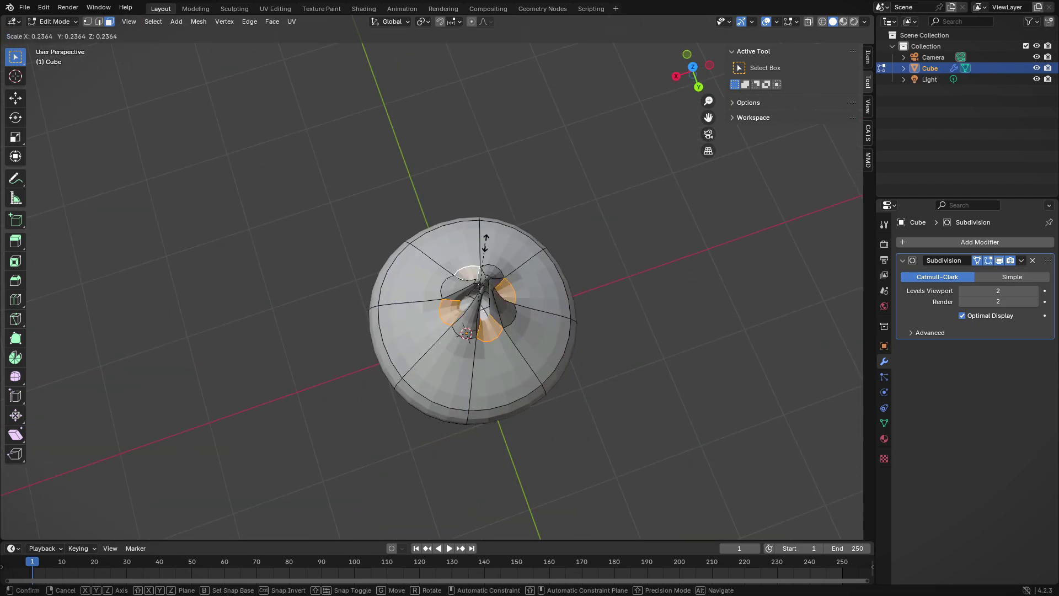
Scale the raised rim faces into tall pointed prongs and select prong faces
left_click(480, 241)
middle_click_drag(480, 241, 649, 294)
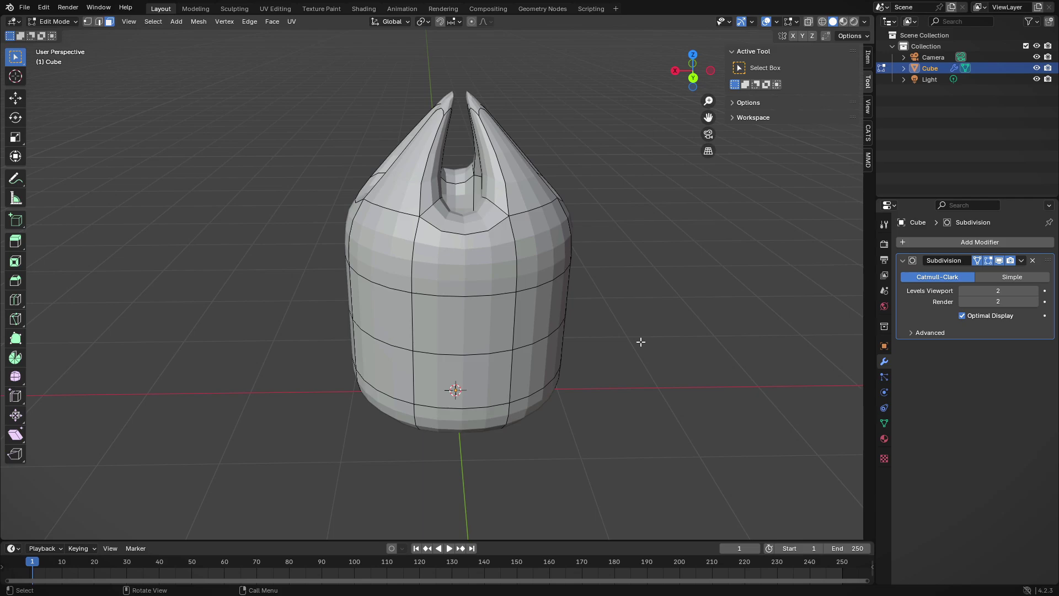
mouse_move(620, 330)
middle_mouse_down()
mouse_move(407, 298)
mouse_move(431, 354)
middle_mouse_up()
left_click(406, 298)
left_click(548, 433)
scroll(549, 432, "down", 4)
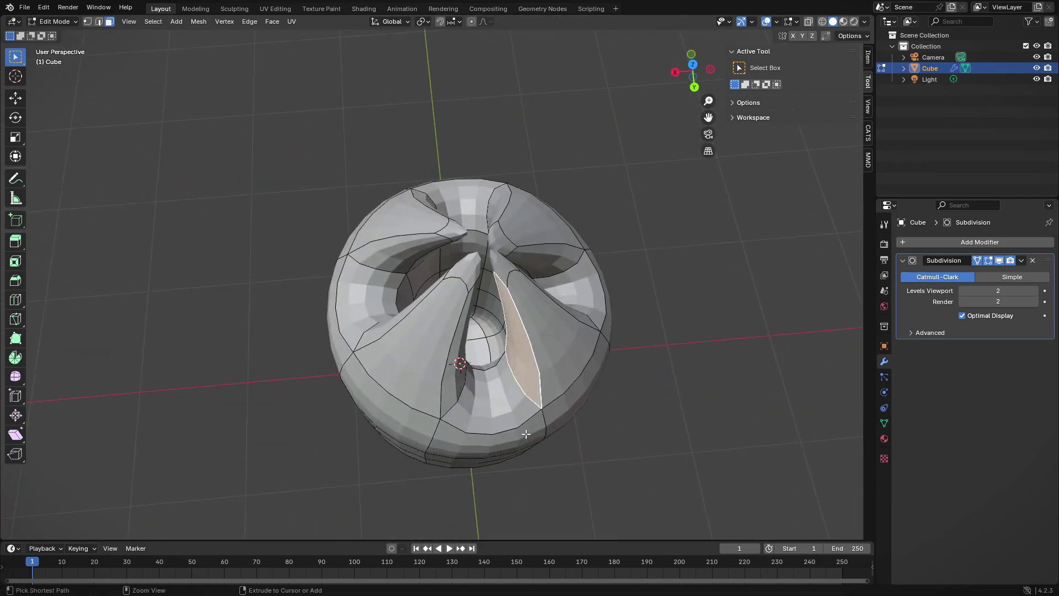
middle_click_drag(549, 433, 386, 248)
Lower the Subdivision modifier's Levels Viewport to 0
left_click(24, 8)
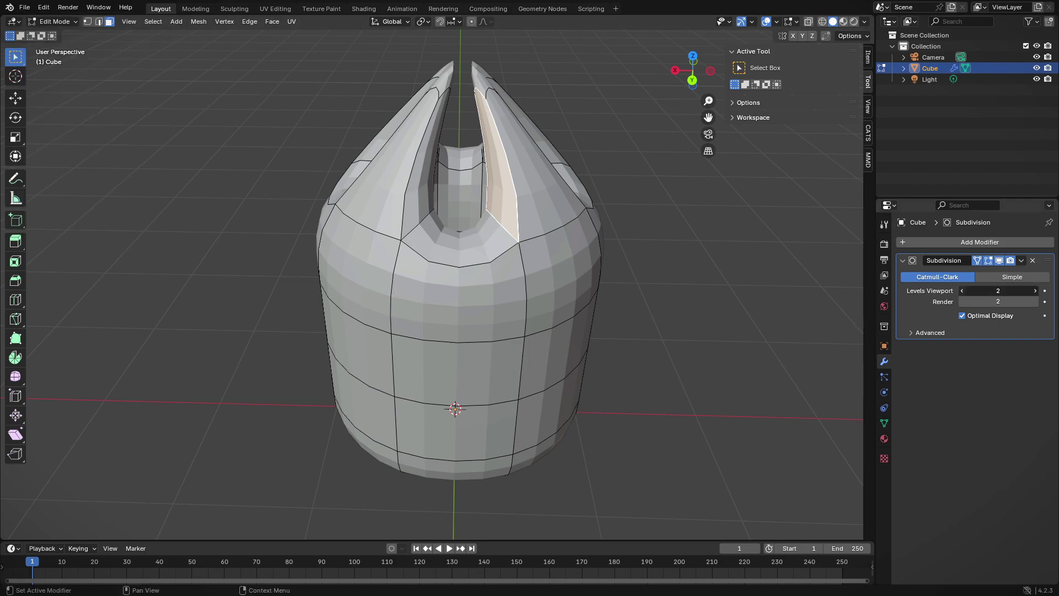
left_click_drag(999, 291, 971, 291)
middle_click_drag(419, 331, 396, 344)
middle_click_drag(440, 305, 563, 394)
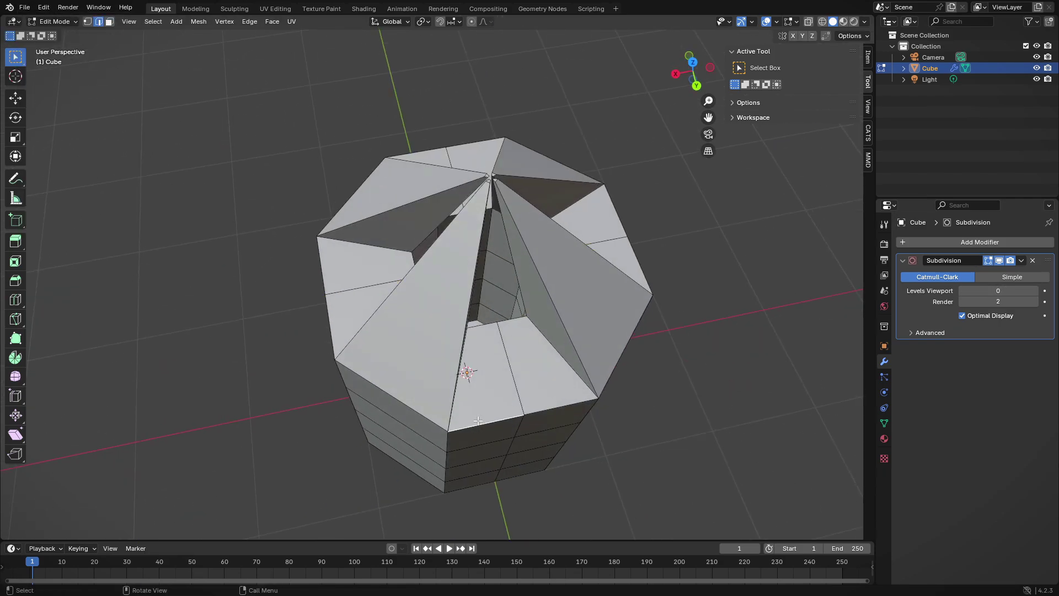
Knife-cut across the middle of the base
key("3")
left_click(493, 309)
mouse_move(493, 309)
middle_mouse_down()
mouse_move(503, 303)
mouse_move(661, 521)
mouse_move(662, 323)
middle_mouse_up()
key("1")
key("k")
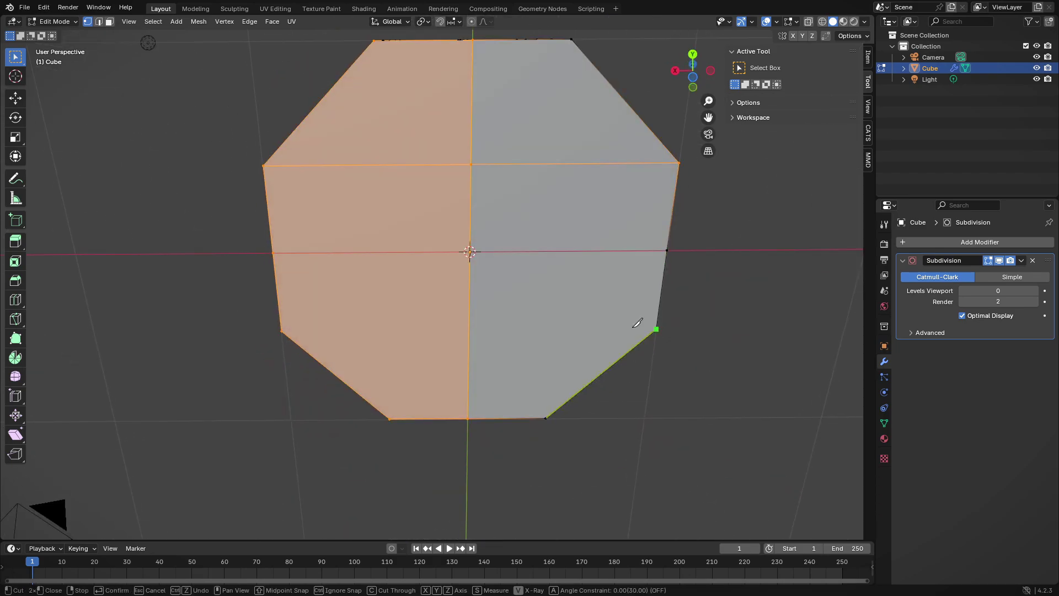
key("Return")
Select faces with shortest-path picking so only one quarter of the mesh remains
middle_click_drag(539, 435, 496, 350)
key("3")
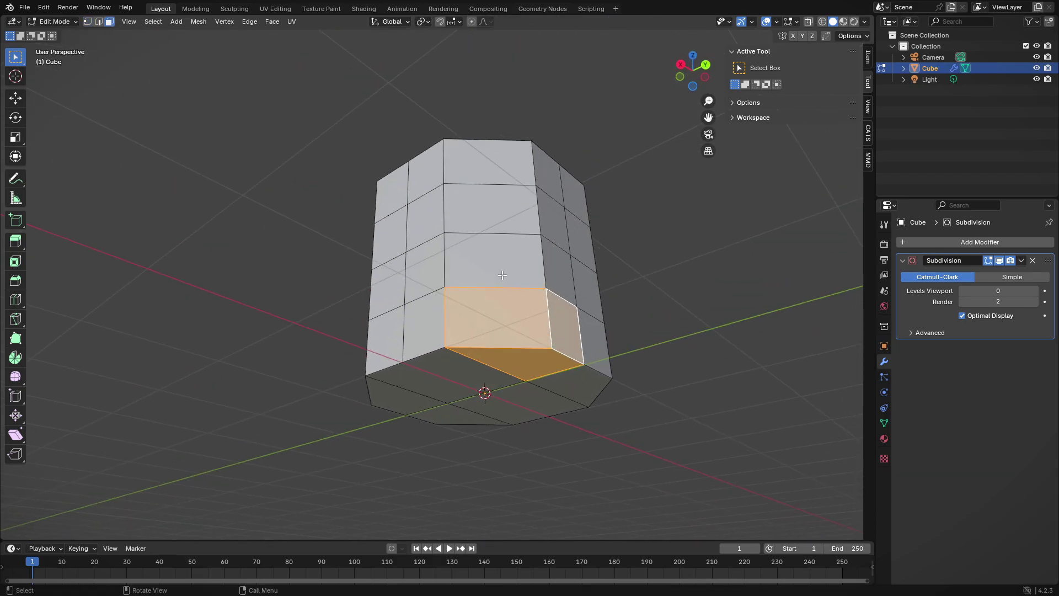
left_click(456, 261, "alt")
middle_click_drag(457, 261, 466, 439)
scroll(466, 439, "up", 8)
left_click(386, 386, "ctrl")
mouse_move(421, 402)
middle_mouse_down()
mouse_move(277, 188)
mouse_move(274, 399)
mouse_move(258, 353)
mouse_move(298, 428)
middle_mouse_up()
scroll(328, 513, "down", 6)
scroll(327, 513, "up", 6)
mouse_move(327, 513)
middle_mouse_down()
mouse_move(279, 87)
mouse_move(406, 232)
mouse_move(554, 272)
mouse_move(501, 245)
mouse_move(928, 251)
middle_mouse_up()
scroll(535, 261, "down", 4)
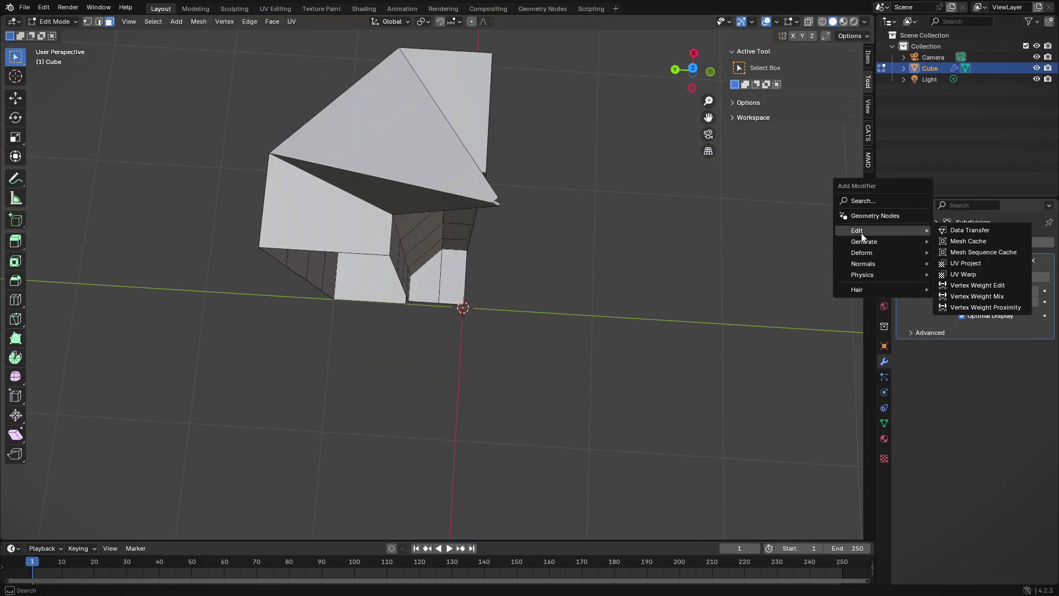
left_click(965, 329)
Set the Mirror modifier to mirror on X and Y with Clipping enabled
left_click(998, 365)
mouse_move(635, 386)
middle_mouse_down()
mouse_move(580, 390)
mouse_move(607, 398)
middle_mouse_up()
left_click(962, 417)
mouse_move(474, 320)
middle_mouse_down()
mouse_move(446, 265)
mouse_move(274, 273)
middle_mouse_up()
key("1")
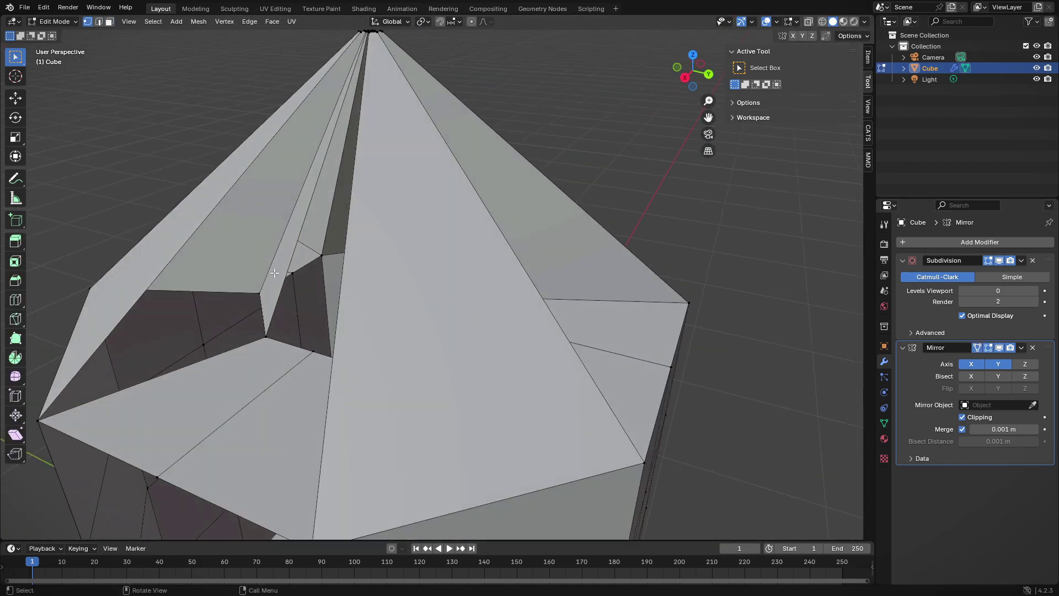
scroll(773, 312, "down", 5)
Set subdivision level 2 with Ctrl+2 and reposition two vertices
key("ctrl+2")
mouse_move(693, 350)
middle_mouse_down()
mouse_move(560, 379)
mouse_move(353, 331)
middle_mouse_up()
key("1")
key("g")
left_click(287, 323)
key("2")
middle_click_drag(287, 323, 409, 347)
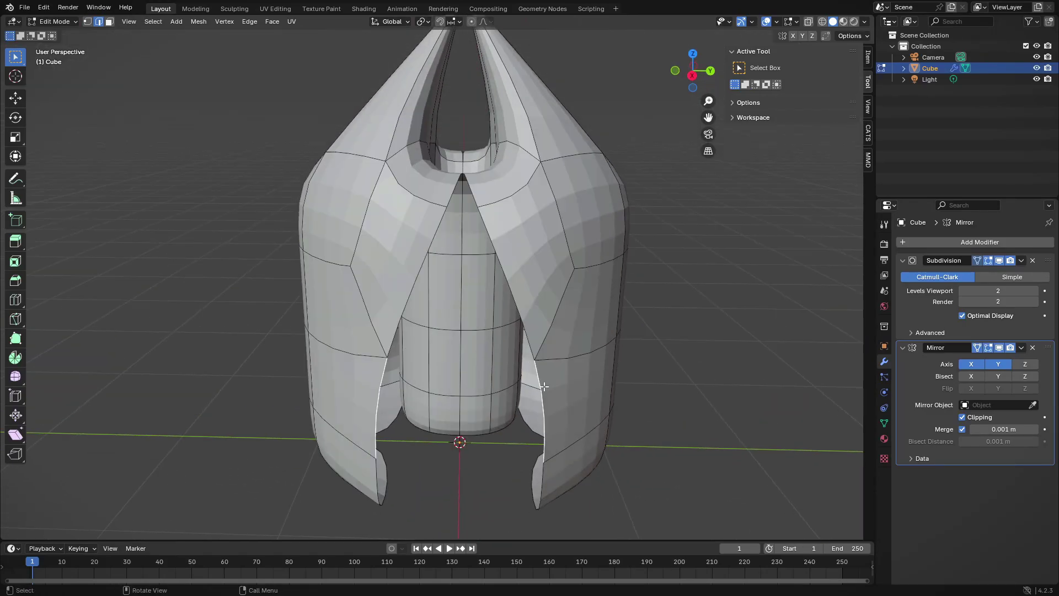
middle_click_drag(544, 386, 362, 313)
Move the Mirror modifier above Subdivision in the stack
left_click_drag(1048, 335, 1049, 259)
middle_click_drag(552, 309, 538, 354)
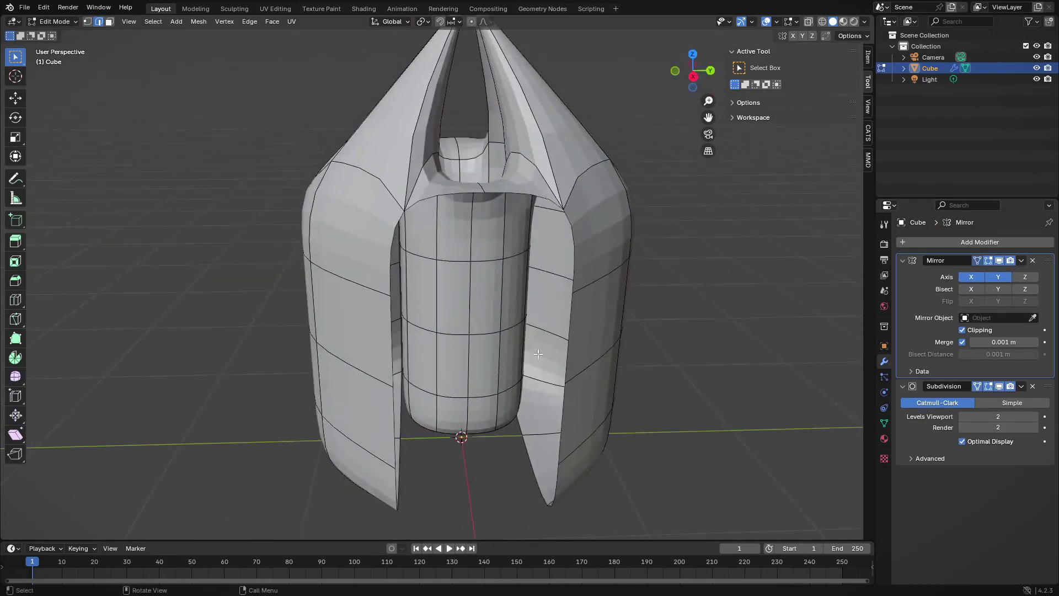
middle_click_drag(270, 276, 351, 388)
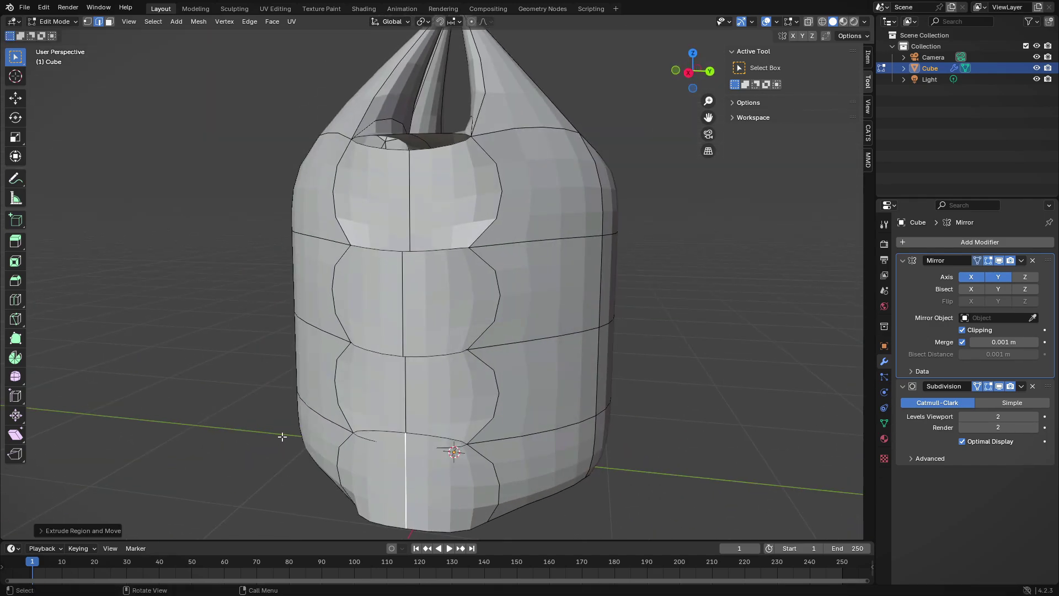
Move a vertex on the front of the body
key("1")
mouse_move(303, 454)
middle_mouse_down()
mouse_move(342, 306)
mouse_move(481, 264)
middle_mouse_up()
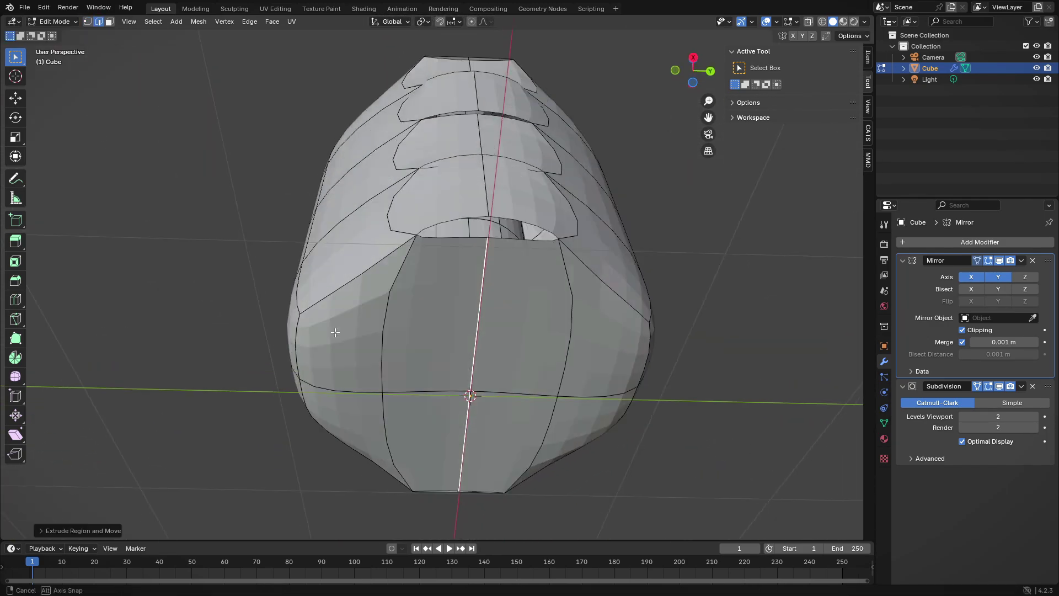
key("1")
left_click(479, 270)
key("g")
Scale the face ring around the opening closed to a point
key("3")
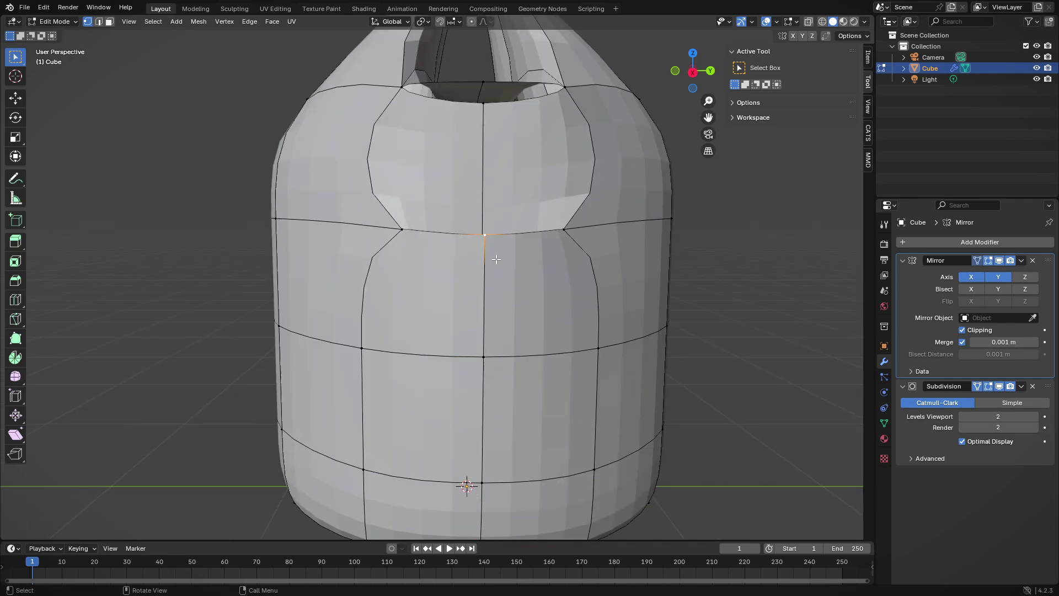
middle_click_drag(486, 257, 589, 345)
left_click(589, 345, "alt")
key("s")
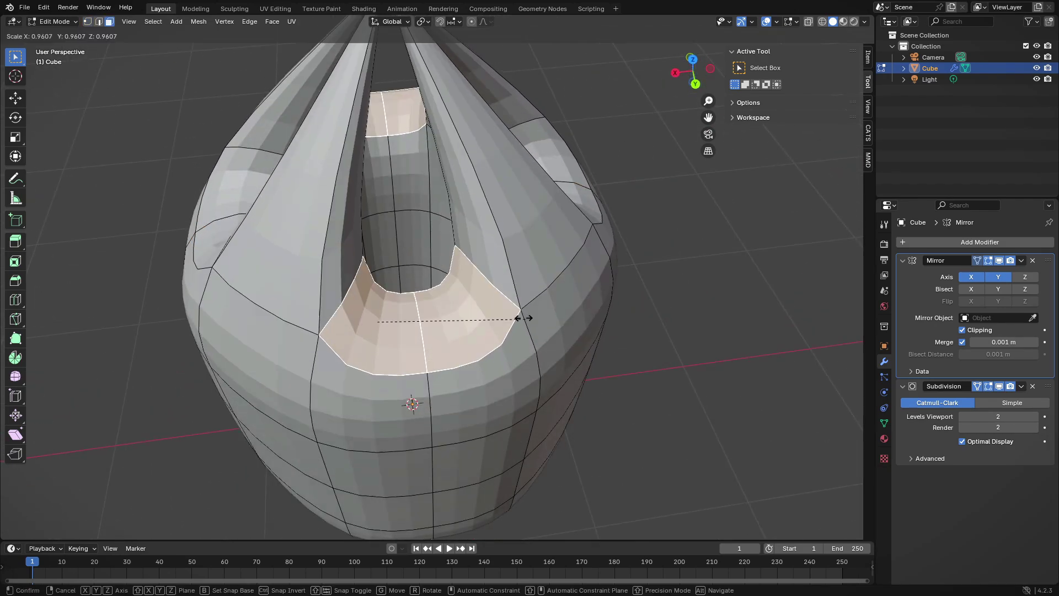
left_click(532, 314)
middle_click_drag(531, 314, 387, 248, "shift")
Reposition an edge and a vertex to shape the closed top
key("2")
left_click(436, 237)
key("g")
left_click(310, 240)
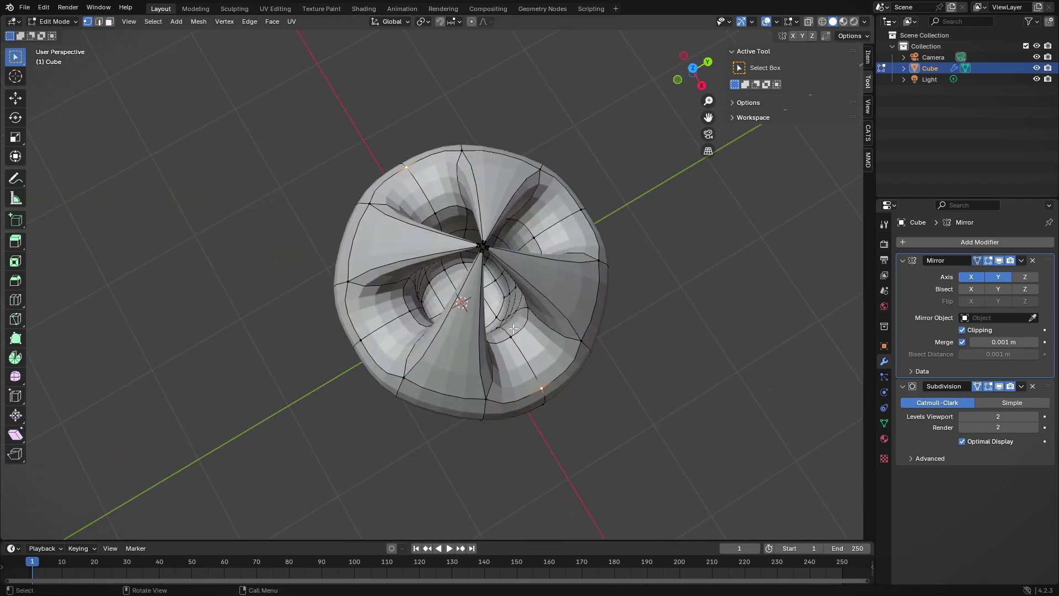
middle_click_drag(310, 240, 497, 276)
scroll(497, 276, "up", 3)
key("1")
left_click(513, 171)
mouse_move(513, 171)
middle_mouse_down()
mouse_move(692, 383)
mouse_move(538, 285)
middle_mouse_up()
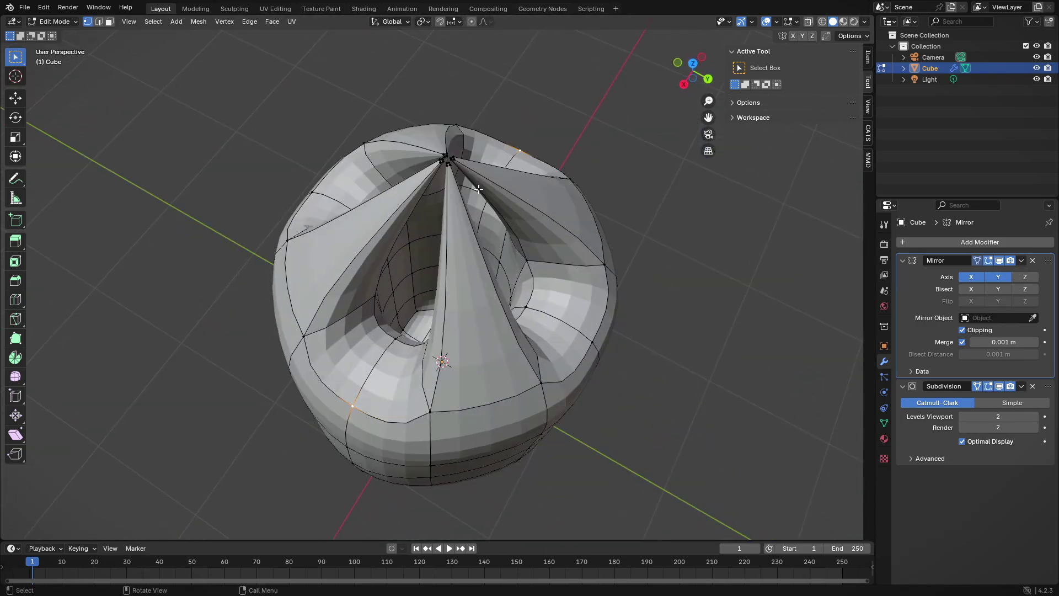
scroll(538, 286, "up", 3)
key("2")
scroll(538, 286, "down", 4)
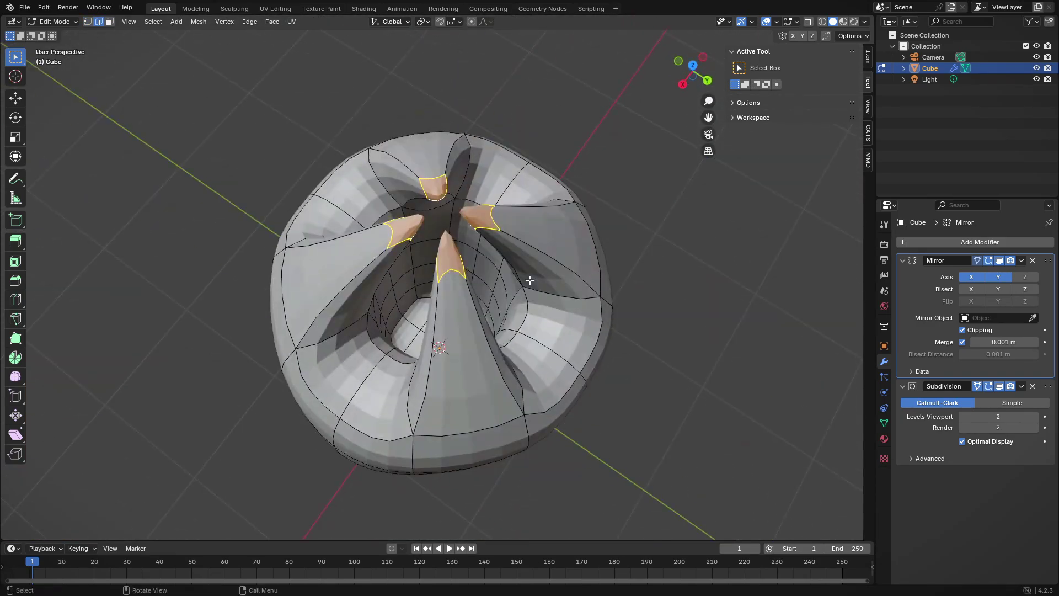
mouse_move(538, 286)
middle_mouse_down()
mouse_move(401, 485)
mouse_move(658, 490)
middle_mouse_up()
Extrude the four bottom faces and stretch them outward into long legs
key("3")
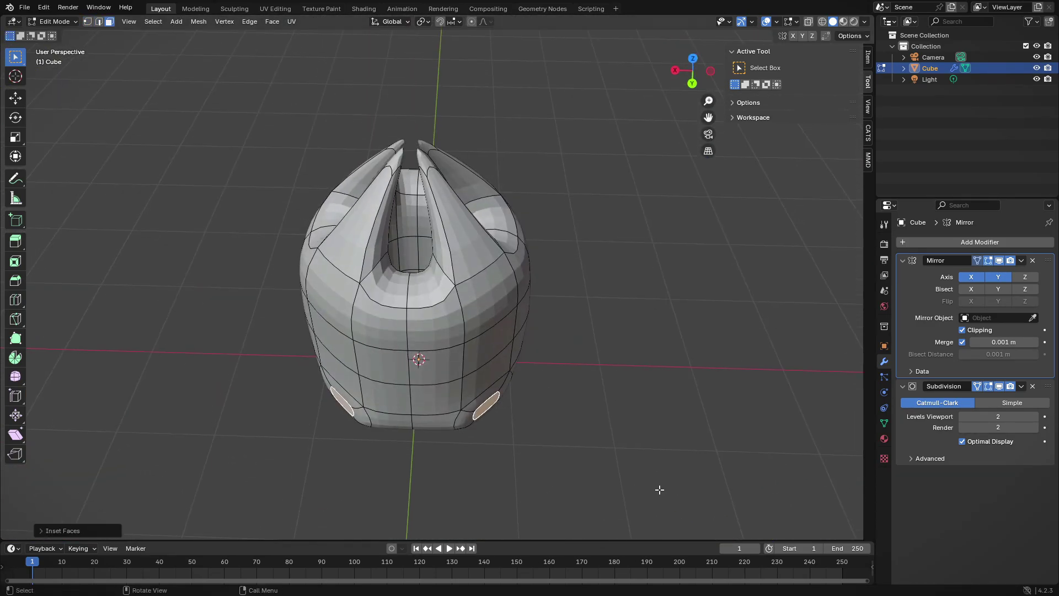
key("e")
left_click(706, 123)
scroll(705, 123, "down", 3)
scroll(468, 375, "up", 2)
mouse_move(552, 275)
middle_mouse_down()
mouse_move(468, 375)
mouse_move(237, 414)
mouse_move(497, 193)
middle_mouse_up()
Add evenly spaced edge loops along the leg with Loop Cut and Slide
scroll(497, 194, "up", 3)
key("ctrl+r")
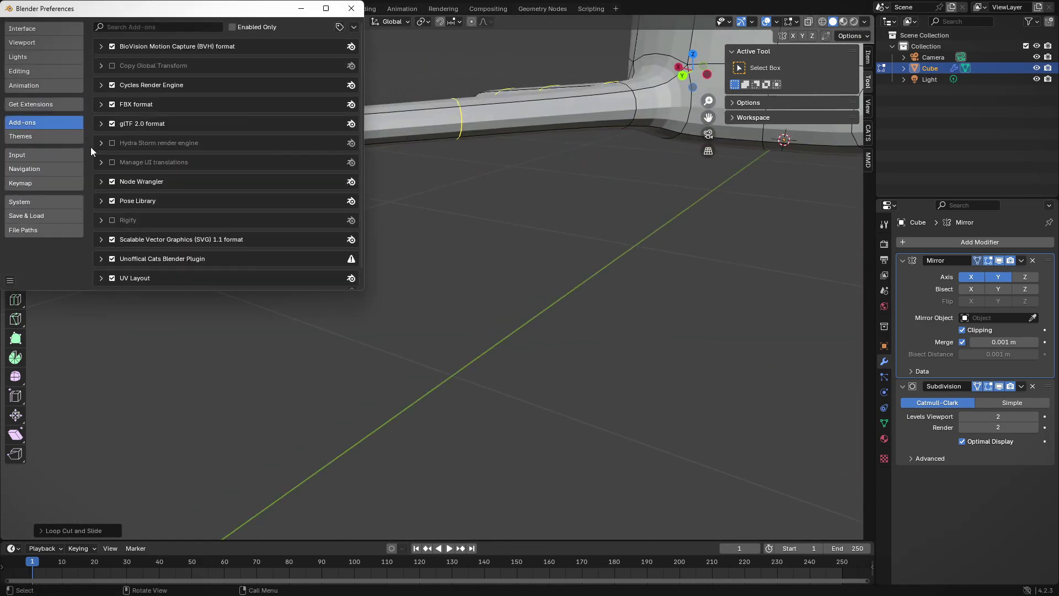
type("t")
Search the Add-ons preferences for 'lop' and 'to', then clear the search and browse the list
key("BackSpace")
type("lop")
key("BackSpace")
key("BackSpace")
type("to")
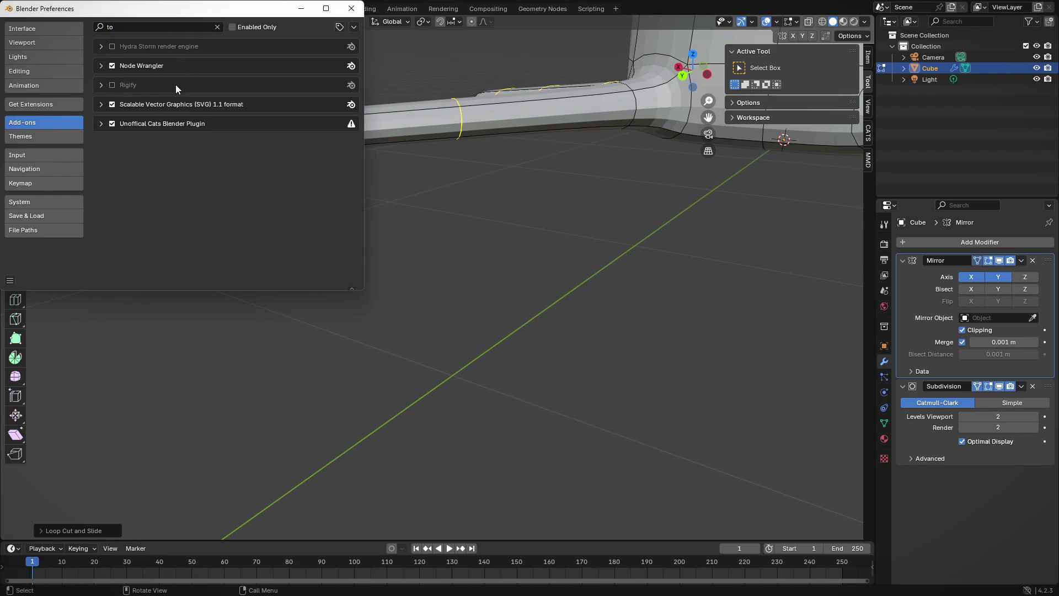
key("BackSpace")
key("BackSpace")
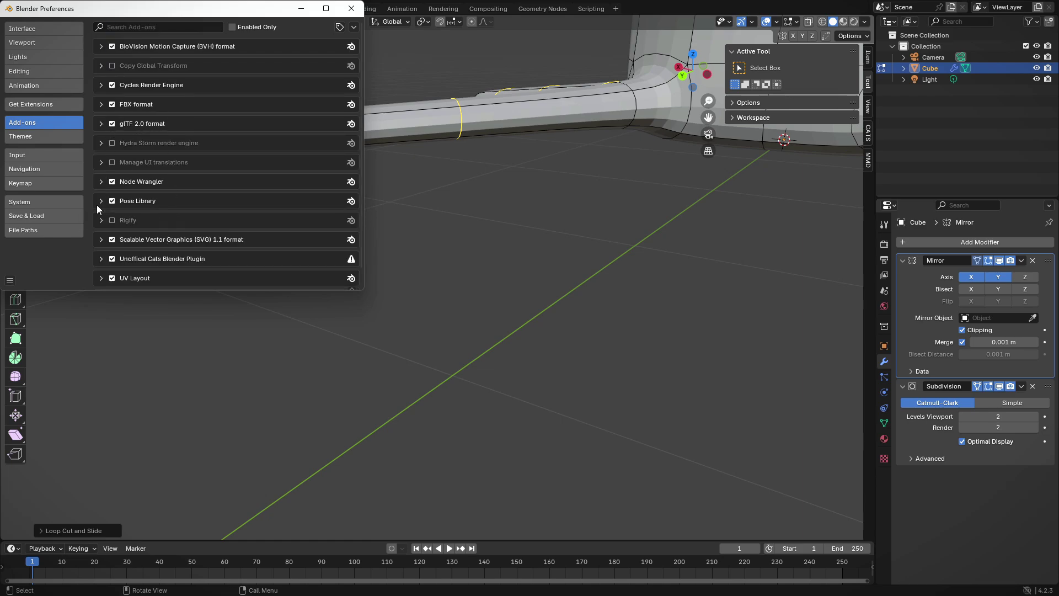
scroll(138, 96, "down", 1)
scroll(155, 182, "up", 1)
scroll(216, 91, "down", 1)
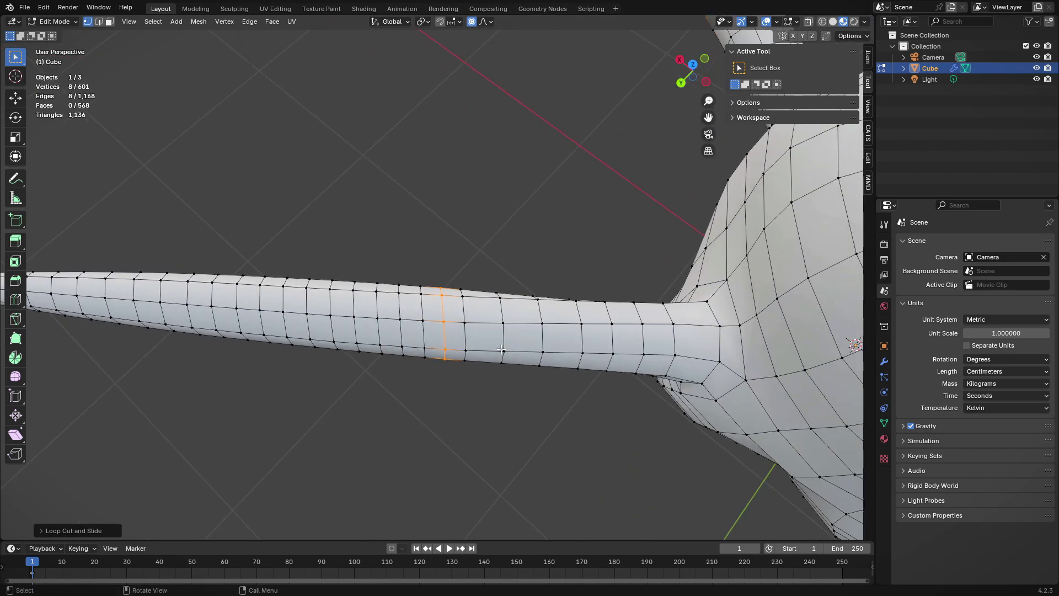
Measure the creature's body at about 43.56 cm, then orbit toward the gap between the horns
middle_click_drag(678, 350, 454, 315)
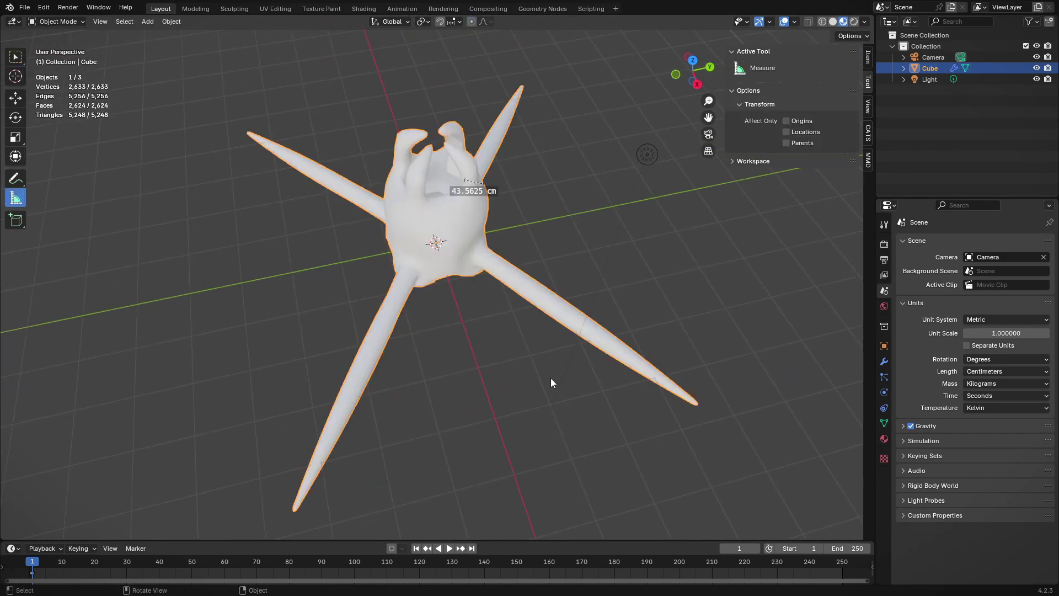
mouse_move(551, 382)
middle_mouse_down()
mouse_move(511, 391)
mouse_move(213, 347)
middle_mouse_up()
key("alt+a")
left_click(885, 225)
middle_click_drag(589, 255, 379, 271)
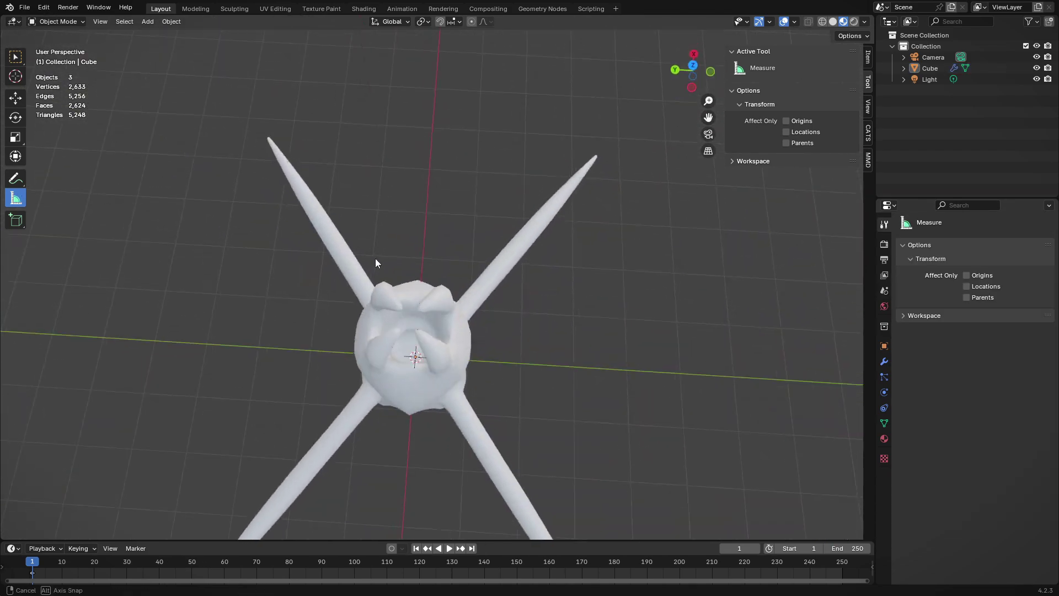
middle_click_drag(476, 333, 287, 301)
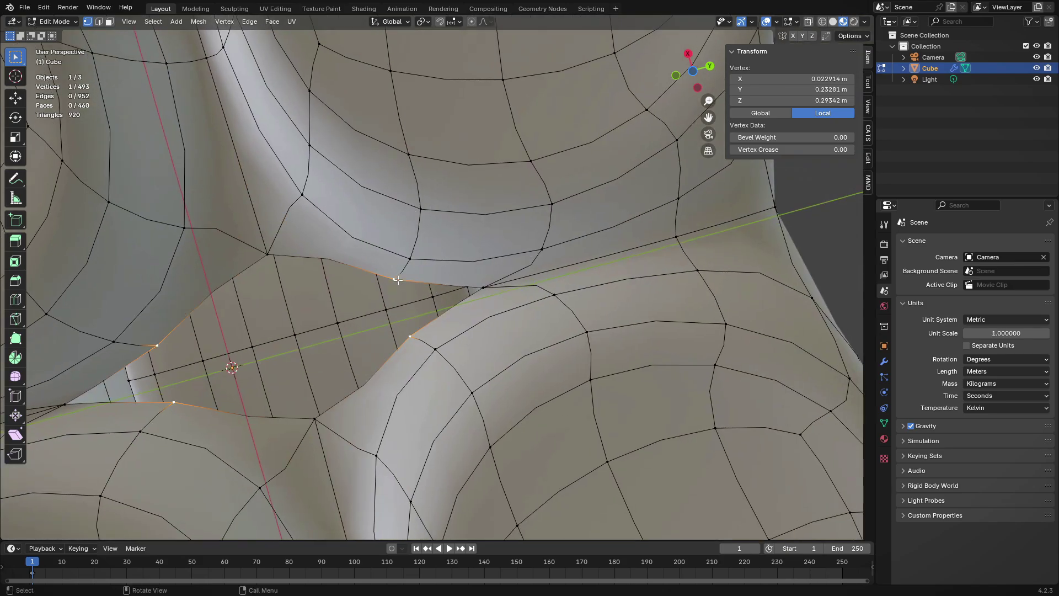
Place a vertex at the gap onto the centre line at X=0 and reposition it
left_click(287, 301)
middle_click_drag(344, 370, 354, 375)
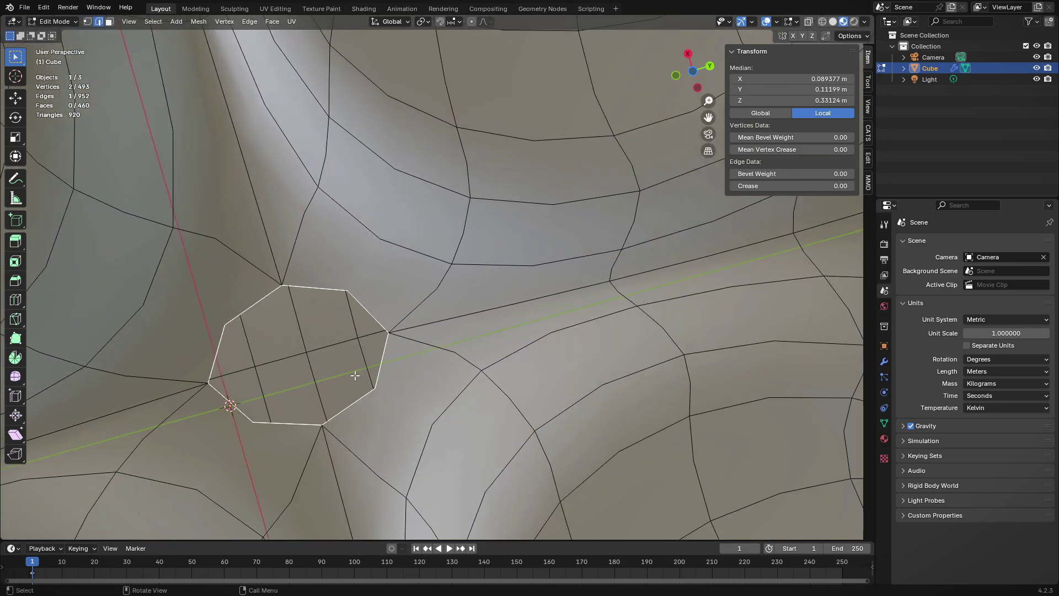
left_click(334, 401)
scroll(348, 434, "down", 5)
mouse_move(347, 434)
middle_mouse_down()
mouse_move(166, 166)
mouse_move(276, 56)
mouse_move(440, 257)
mouse_move(375, 177)
mouse_move(515, 390)
mouse_move(277, 251)
mouse_move(265, 276)
mouse_move(262, 259)
mouse_move(475, 317)
mouse_move(295, 184)
mouse_move(243, 319)
mouse_move(367, 251)
middle_mouse_up()
key("g")
left_click(440, 258)
Move a ring loop around the leg vertically with G then Z
key("3")
left_click(375, 177)
scroll(376, 177, "down", 3)
key("1")
left_click(262, 253, "alt")
key("g")
key("z")
left_click(261, 275)
In edge mode, select the edge loop at the base of a leg
left_click(476, 318)
key("alt+a")
key("2")
mouse_move(566, 289)
middle_mouse_down()
mouse_move(469, 293)
mouse_move(479, 387)
middle_mouse_up()
left_click(518, 298, "alt")
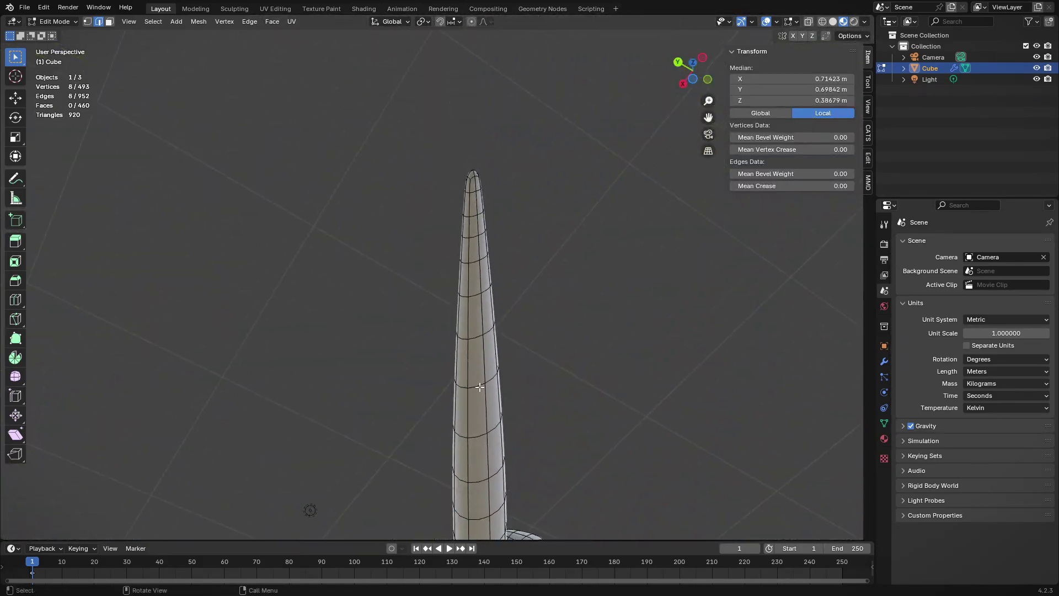
mouse_move(524, 155)
middle_mouse_down()
mouse_move(265, 303)
mouse_move(487, 170)
mouse_move(521, 193)
middle_mouse_up()
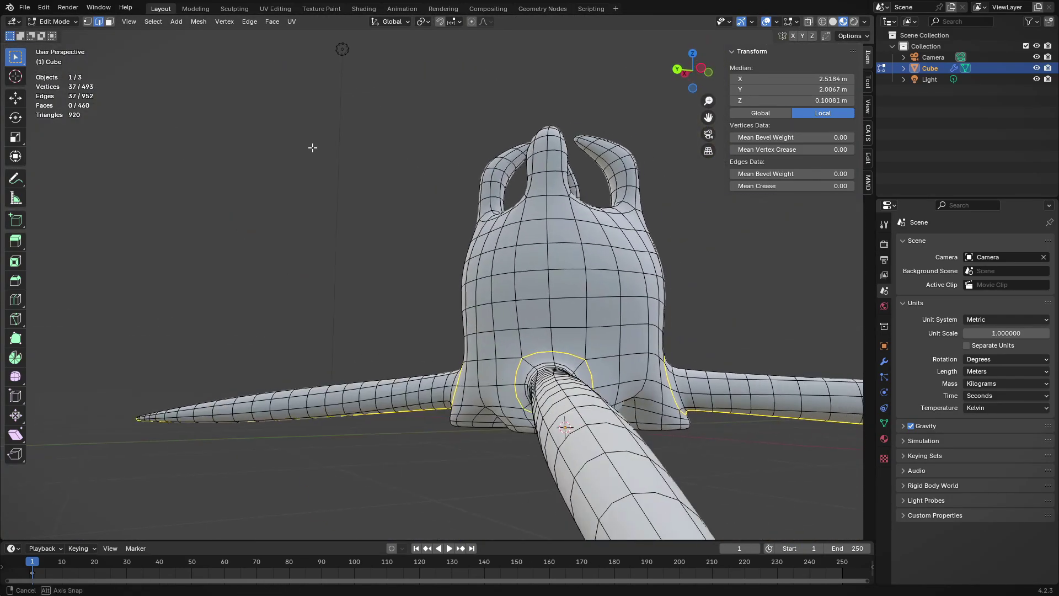
Extend the seam selection around the arm junction, up the body and around a hole rim
left_click(401, 387, "shift")
mouse_move(402, 388)
middle_mouse_down()
mouse_move(519, 220)
mouse_move(414, 202)
mouse_move(383, 369)
mouse_move(330, 393)
middle_mouse_up()
left_click(414, 201, "ctrl")
left_click(383, 369, "ctrl")
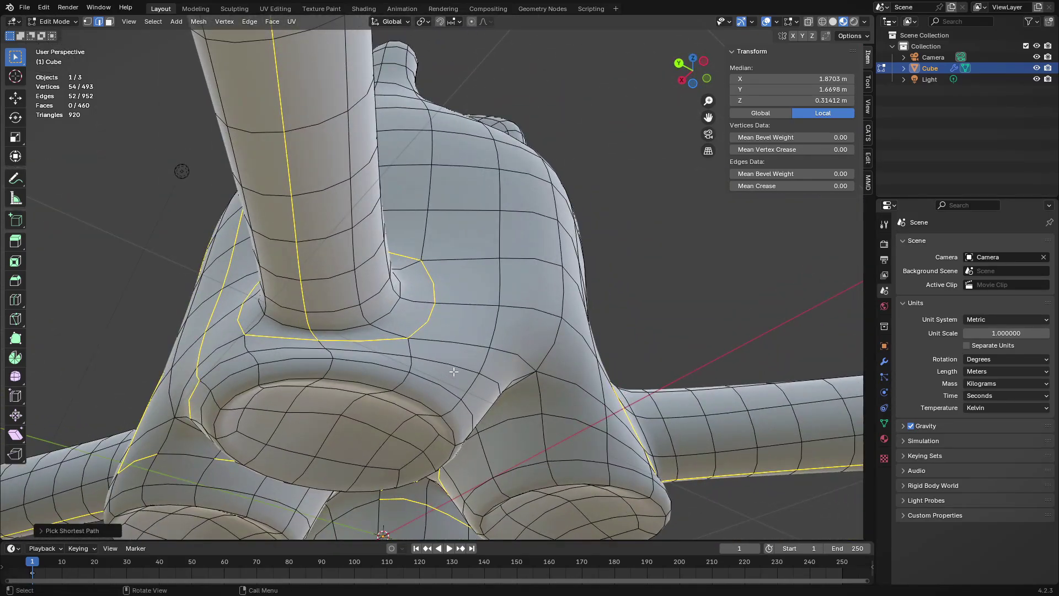
mouse_move(453, 371)
middle_mouse_down()
mouse_move(379, 376)
mouse_move(386, 193)
middle_mouse_up()
left_click(419, 373, "ctrl")
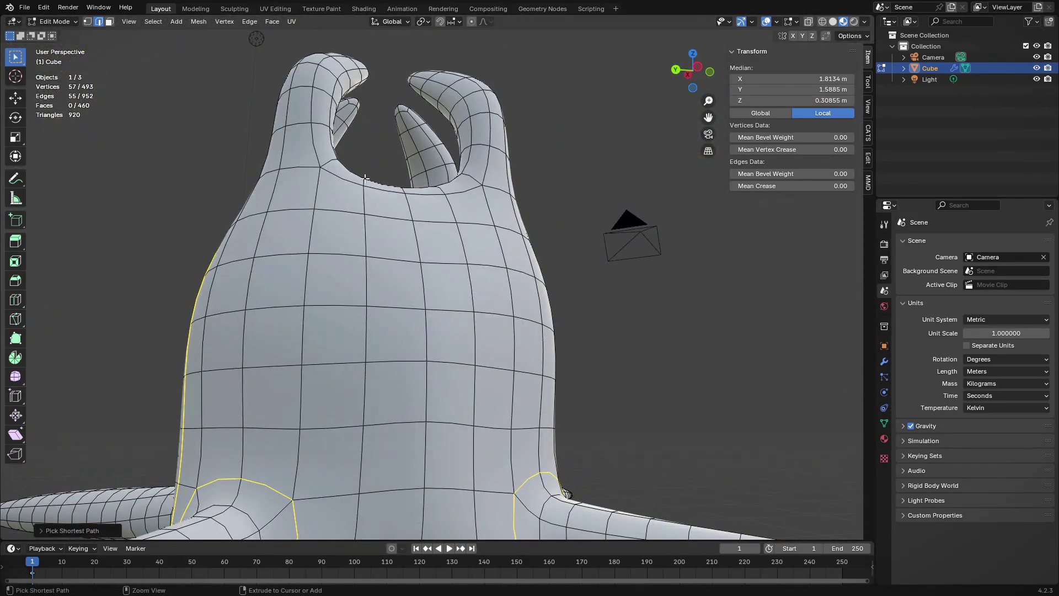
mouse_move(404, 91)
middle_mouse_down()
mouse_move(378, 377)
mouse_move(457, 250)
middle_mouse_up()
left_click(386, 248, "ctrl")
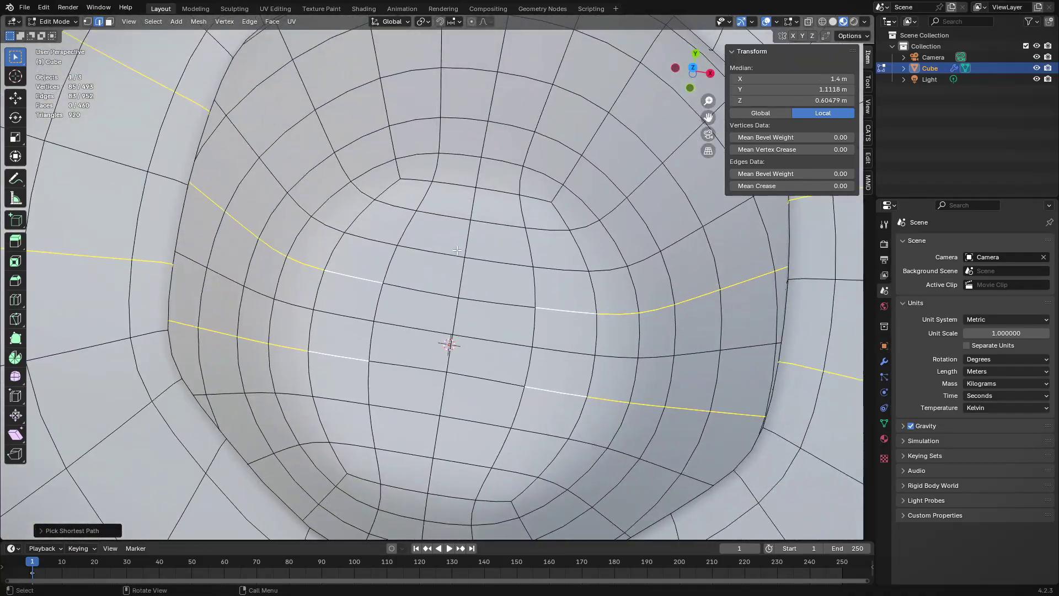
Add seam edges along the body, up toward the horn and around the four holes
mouse_move(413, 348)
middle_mouse_down()
mouse_move(525, 425)
mouse_move(504, 466)
mouse_move(68, 175)
mouse_move(147, 237)
mouse_move(250, 164)
mouse_move(416, 125)
middle_mouse_up()
left_click(525, 426, "ctrl")
left_click(250, 165, "ctrl")
left_click(480, 155, "ctrl")
mouse_move(480, 155)
middle_mouse_down()
mouse_move(547, 183)
mouse_move(477, 365)
middle_mouse_up()
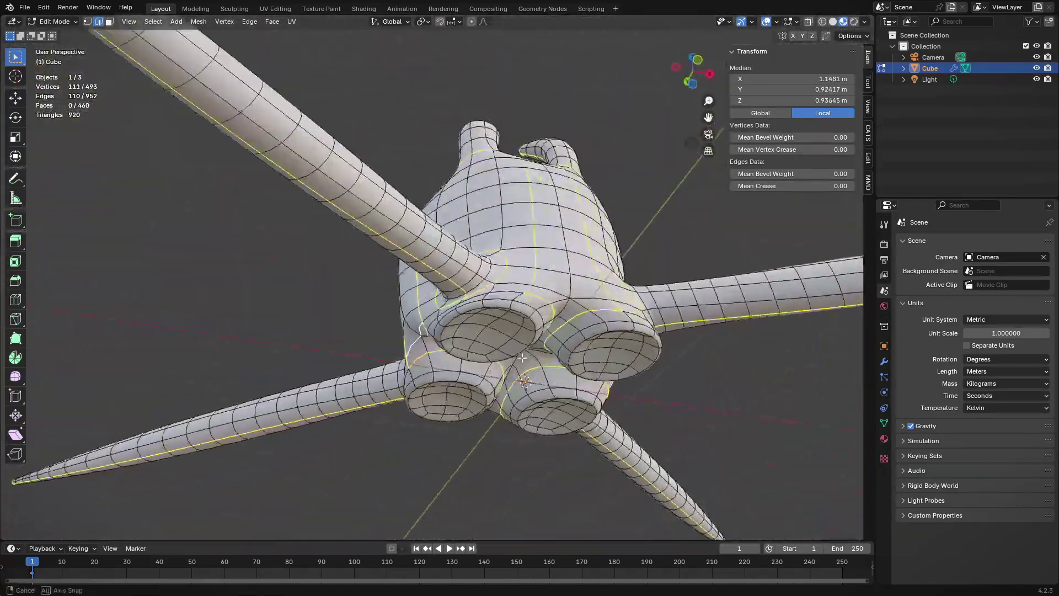
left_click(476, 365, "ctrl")
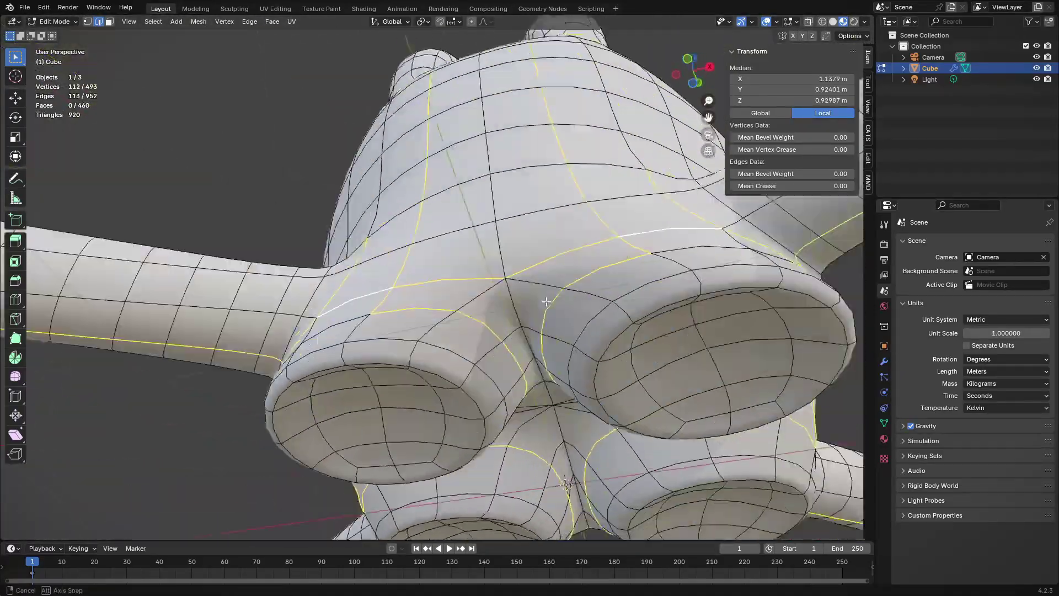
left_click(298, 361, "ctrl")
mouse_move(477, 365)
middle_mouse_down()
mouse_move(298, 361)
mouse_move(510, 307)
mouse_move(247, 322)
middle_mouse_up()
left_click(510, 307, "ctrl")
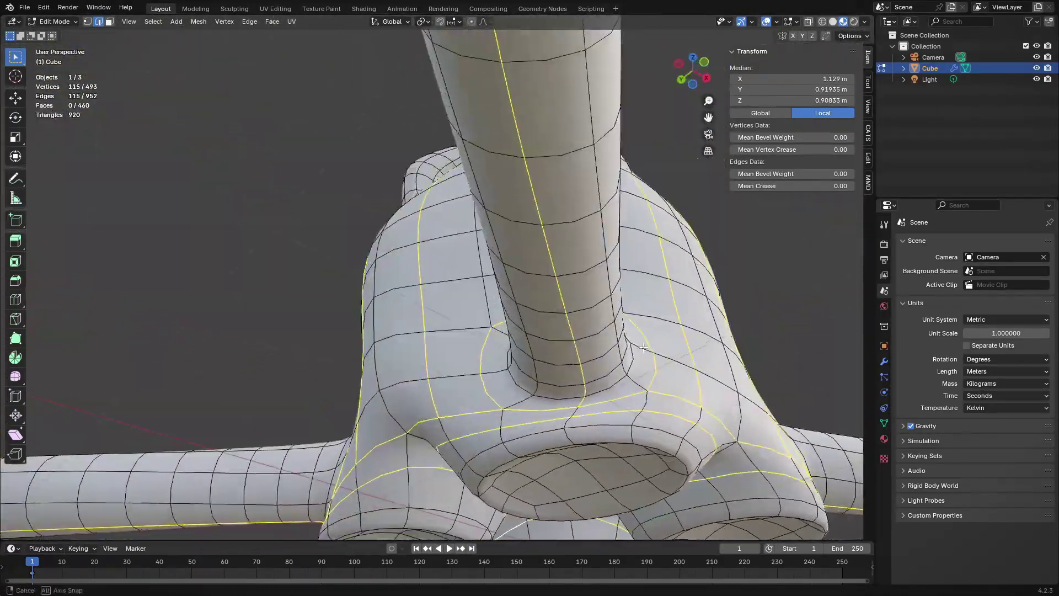
Mark the selected edges as seams and switch to the UV Editing workspace
right_click(246, 322)
left_click(246, 419)
key("alt+a")
middle_click_drag(246, 419, 418, 364)
key("ctrl+Page_Down")
key("ctrl+Page_Down")
key("ctrl+Page_Down")
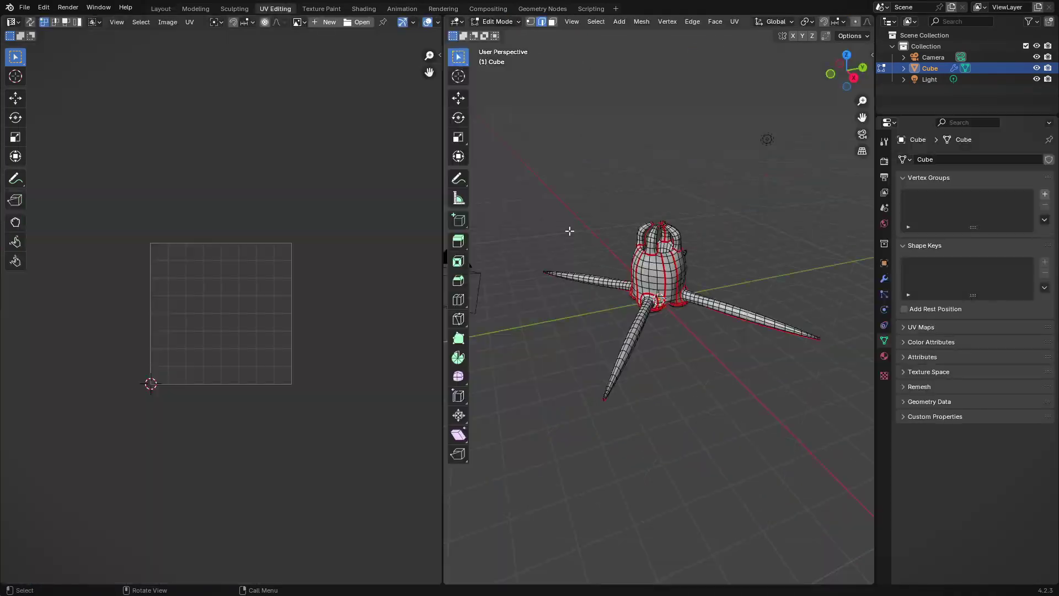
Unwrap the mesh, widen the UV editor, and enable UV sync selection and the Stretch overlay
key("u")
key("Return")
left_click(438, 21)
left_click_drag(444, 60, 587, 55)
left_click(496, 22)
left_click(497, 22)
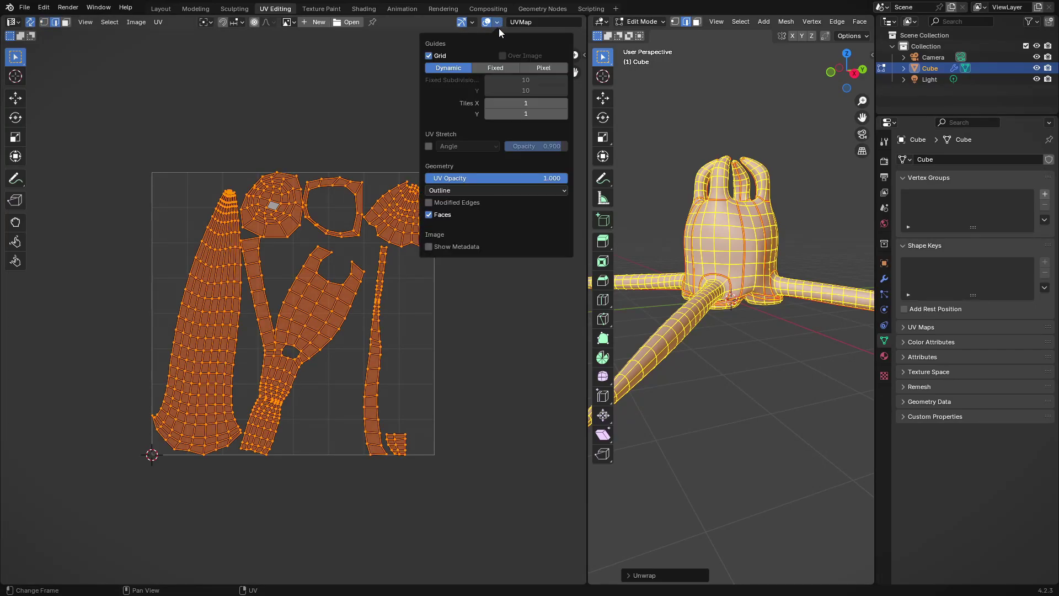
left_click(499, 22)
left_click(429, 147)
Apply the mirror and subdivision modifiers in Object Mode, then return to Edit Mode
middle_click_drag(718, 331, 850, 312)
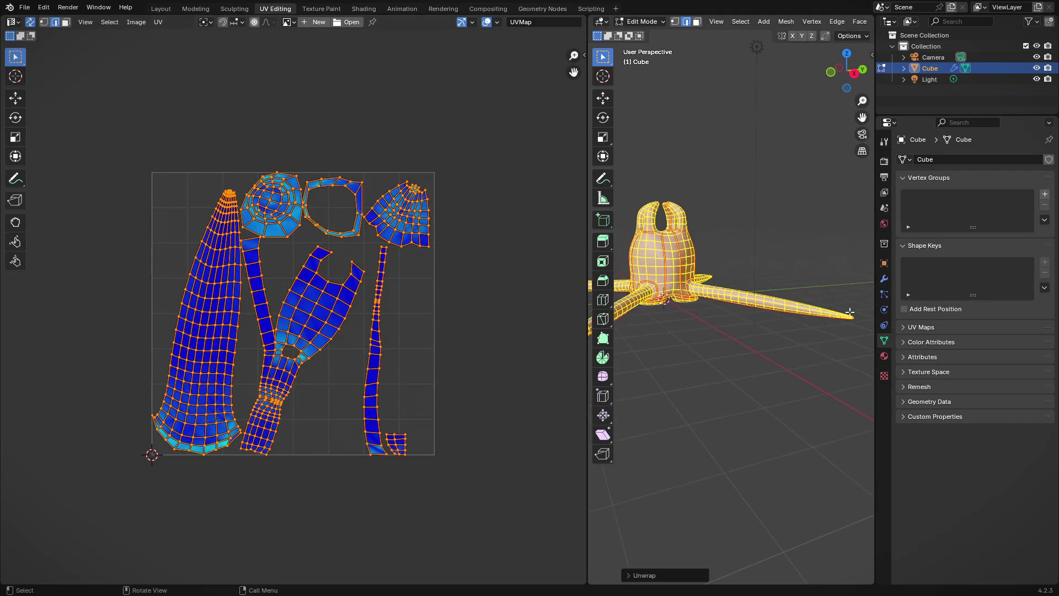
key("Tab")
right_click(670, 307)
left_click(729, 295)
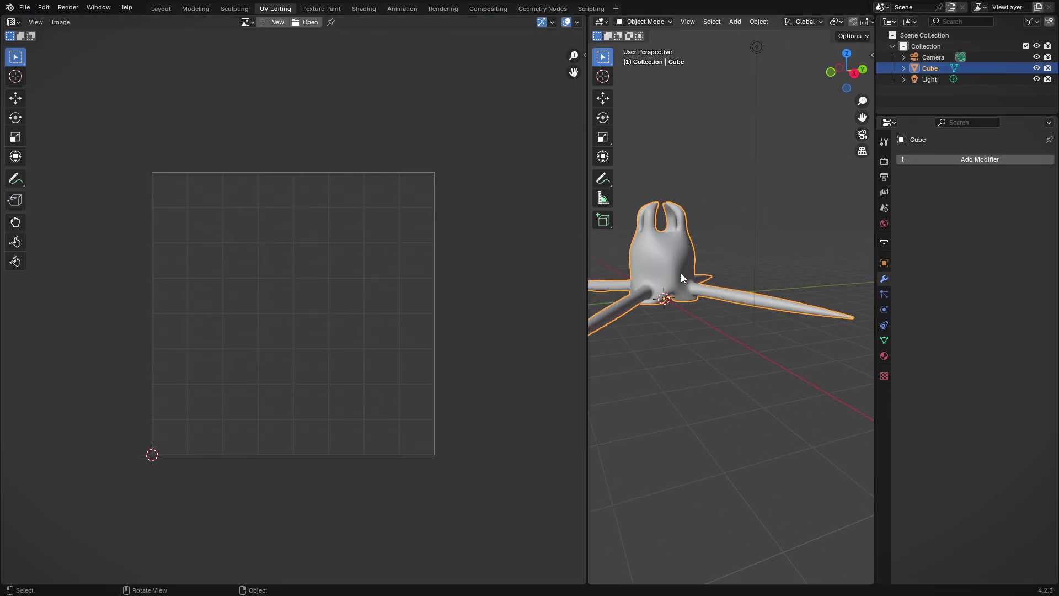
key("Tab")
Re-unwrap the denser mesh and select all of it
left_click(749, 280)
key("alt+a")
scroll(254, 270, "up", 2)
scroll(230, 292, "down", 2)
key("a")
left_click(158, 22)
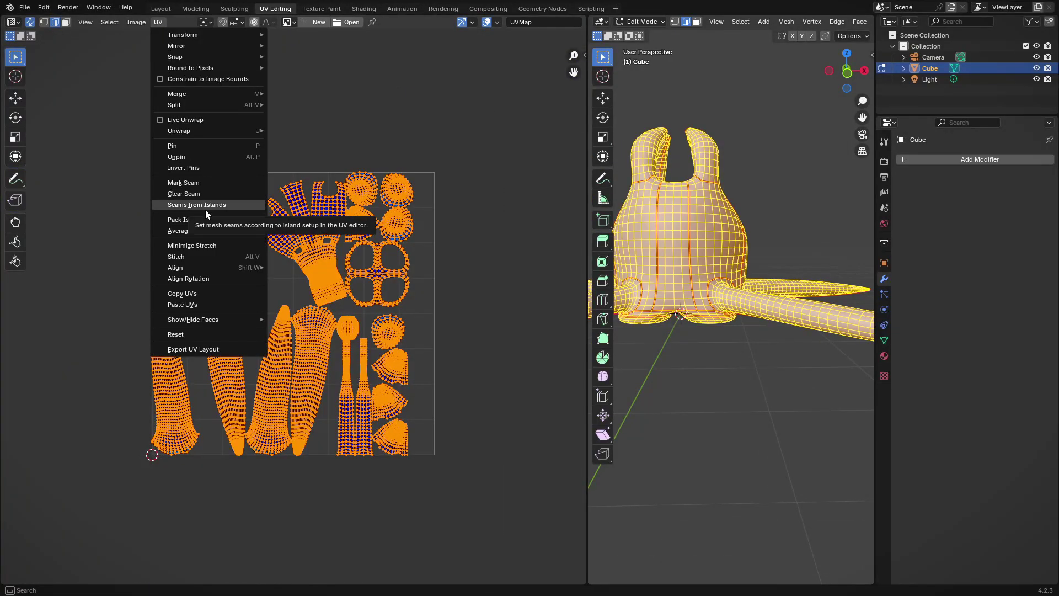
Average the UV island scales and pack the islands into the UV square
left_click(214, 231)
key("ctrl+p")
left_click(181, 389)
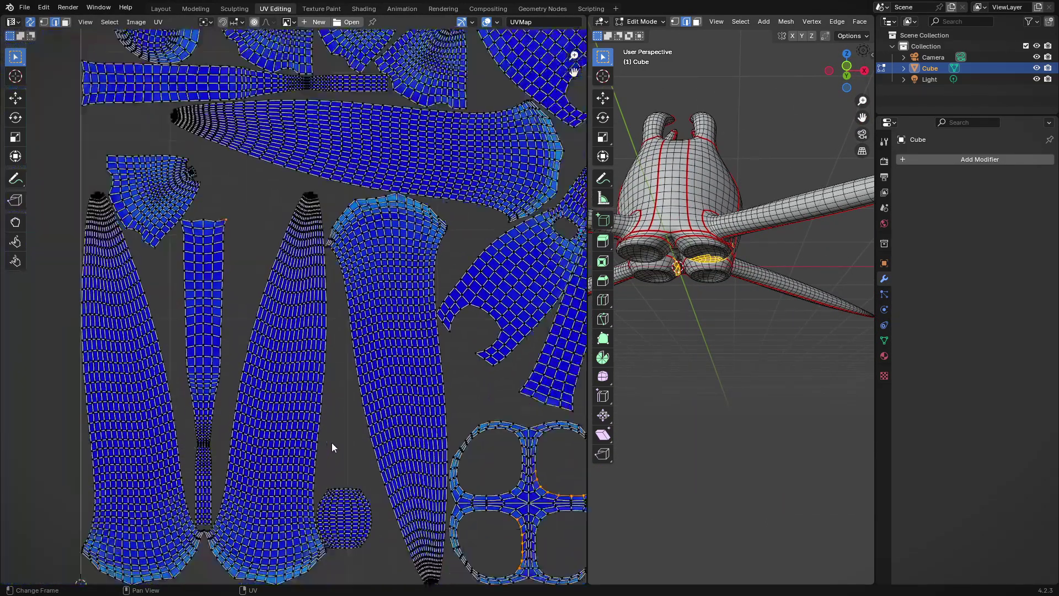
middle_click_drag(690, 309, 745, 351)
left_click(779, 400)
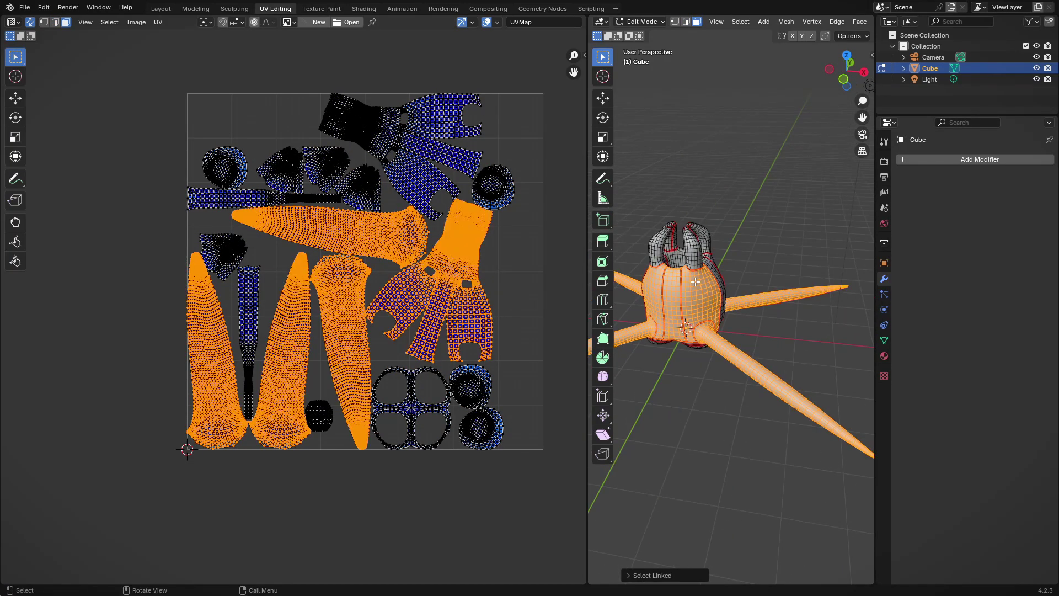
middle_click_drag(715, 292, 734, 309)
Inspect the long leg island and select a connected face strip with L
double_click(216, 194)
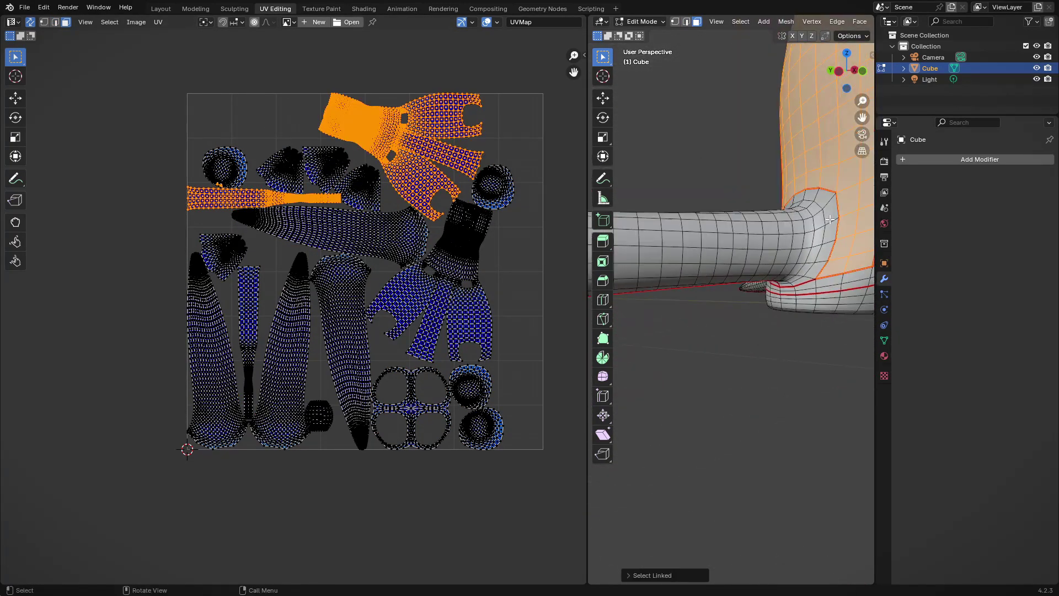
left_click(830, 219)
middle_click_drag(831, 219, 702, 273)
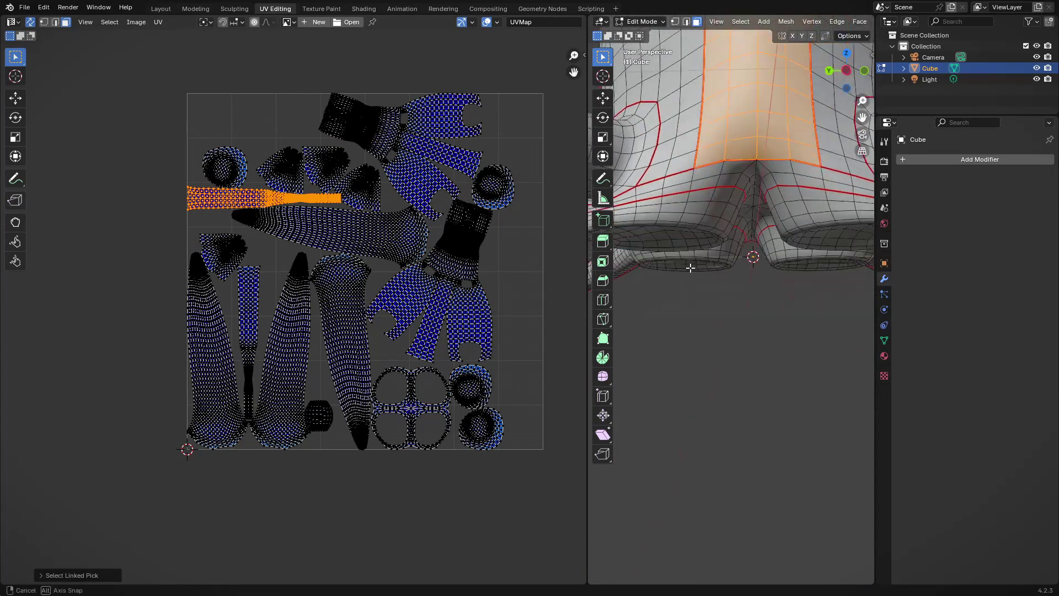
mouse_move(794, 284)
middle_mouse_down()
mouse_move(782, 247)
mouse_move(745, 386)
mouse_move(824, 523)
mouse_move(708, 245)
middle_mouse_up()
key("l")
scroll(745, 386, "up", 5)
scroll(824, 524, "down", 4)
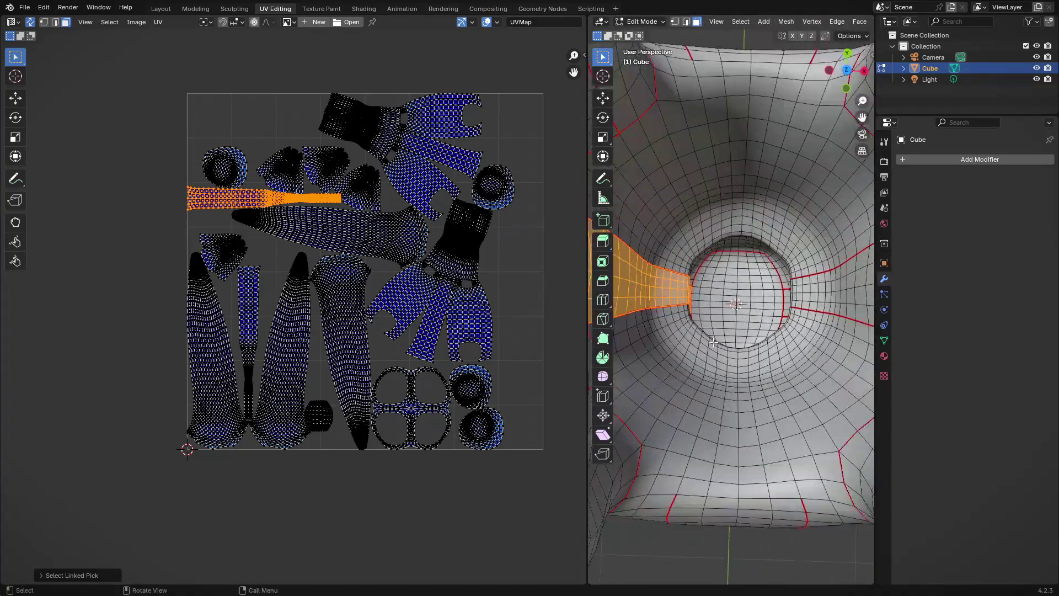
scroll(708, 245, "up", 3)
Select an edge on the hole rim, then select all UVs and bring up the UV options
key("2")
left_click(718, 194)
scroll(714, 198, "down", 2)
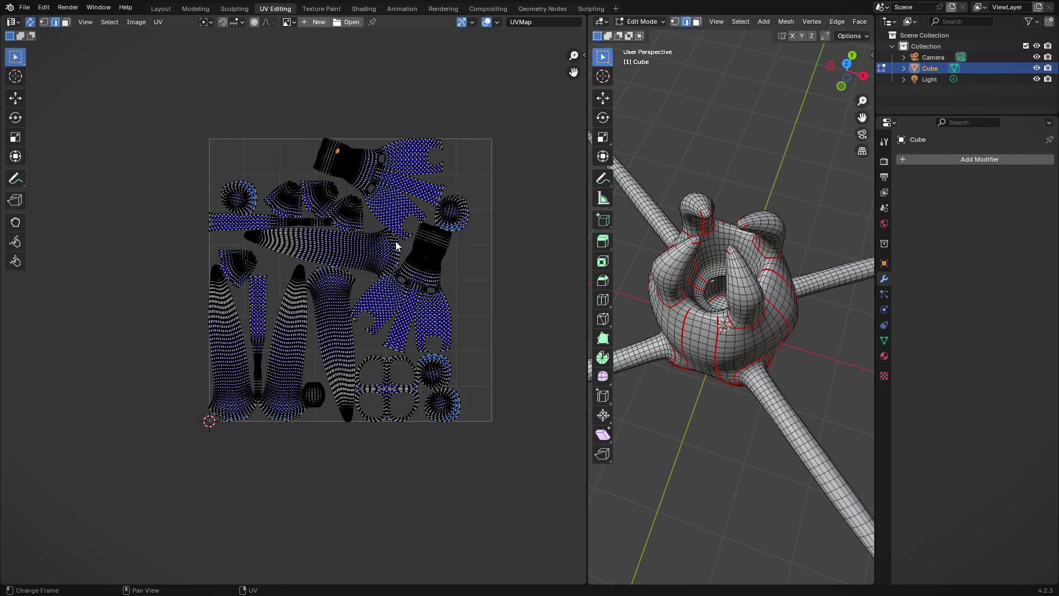
key("a")
right_click(373, 342)
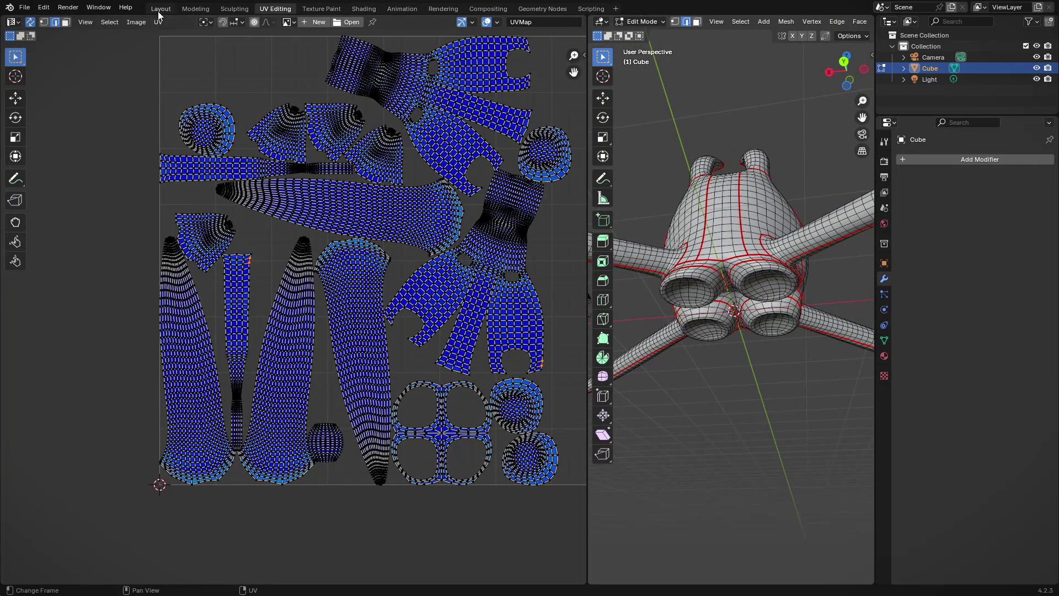
Return to the Layout workspace, check face orientation and show the transform panel with N
left_click(160, 8)
left_click(726, 234)
key("n")
mouse_move(684, 269)
middle_mouse_down()
mouse_move(663, 304)
mouse_move(518, 348)
mouse_move(429, 301)
mouse_move(491, 164)
mouse_move(530, 287)
middle_mouse_up()
scroll(491, 164, "down", 4)
left_click(364, 8)
In Edit Mode, select the edge loop inside a hole and grow the selection around it
scroll(427, 419, "up", 2)
middle_click_drag(426, 414, 483, 415)
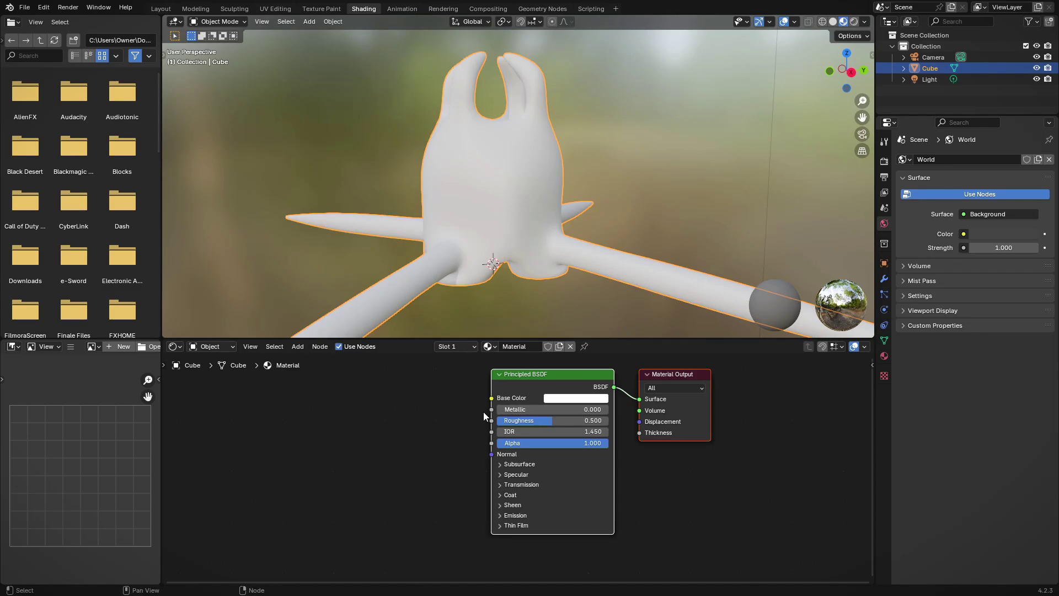
mouse_move(398, 221)
middle_mouse_down()
mouse_move(368, 124)
mouse_move(455, 125)
mouse_move(575, 187)
mouse_move(602, 81)
mouse_move(584, 282)
middle_mouse_up()
scroll(591, 173, "up", 5)
key("Tab")
scroll(584, 282, "up", 2)
left_click(483, 267, "alt")
key("ctrl+KP_Add")
key("ctrl+KP_Add")
key("ctrl+KP_Add")
scroll(486, 221, "down", 3)
mouse_move(486, 221)
middle_mouse_down()
mouse_move(487, 182)
mouse_move(521, 211)
middle_mouse_up()
scroll(487, 182, "down", 3)
scroll(487, 180, "up", 3)
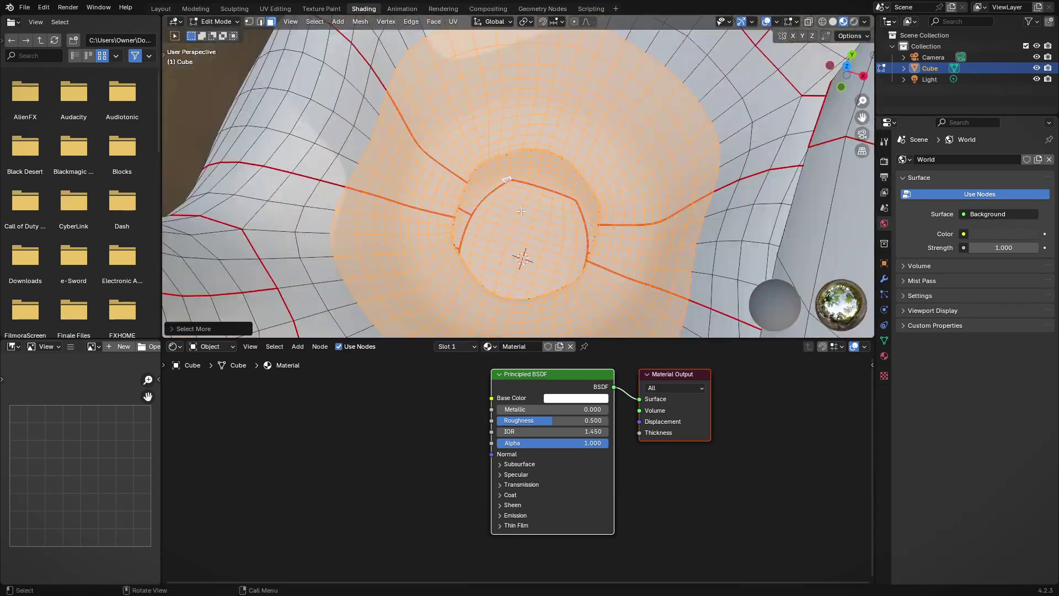
Add Material.001 in a second slot and set its base colour to dark red
left_click(516, 367)
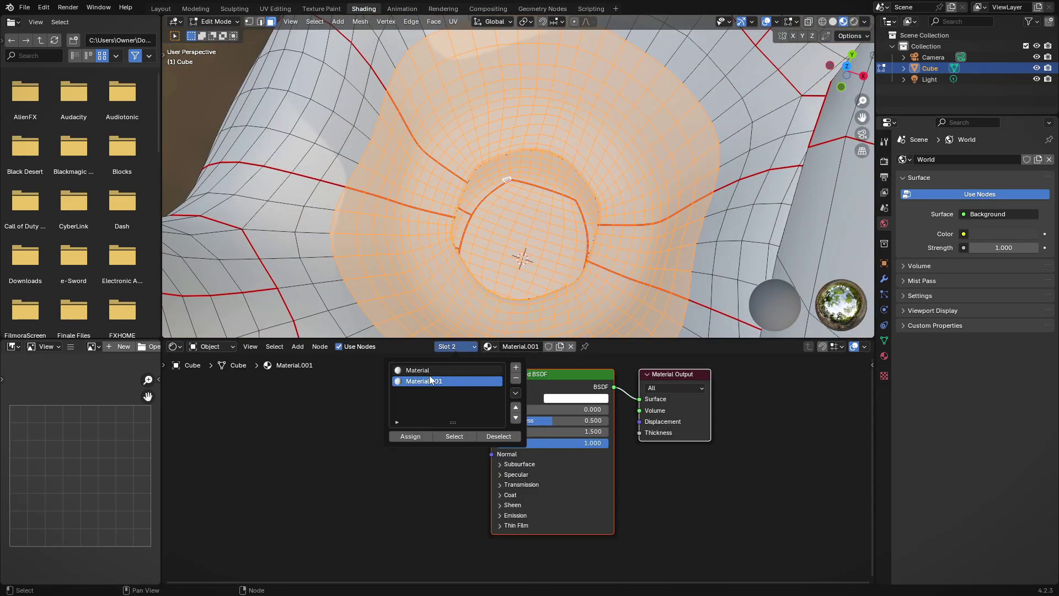
key("ctrl+z")
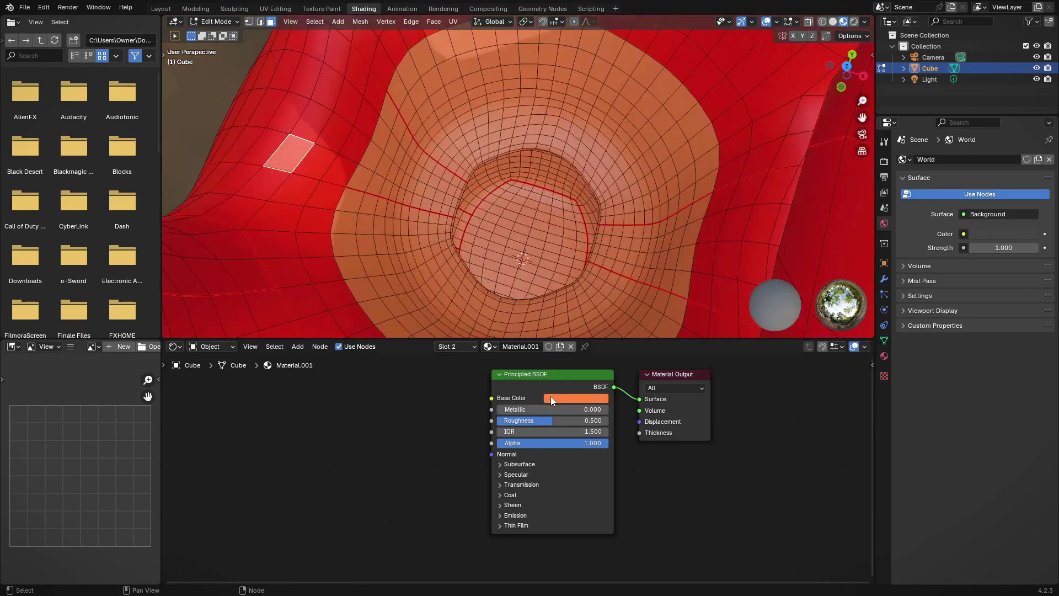
left_click(575, 398)
left_click_drag(644, 248, 645, 309)
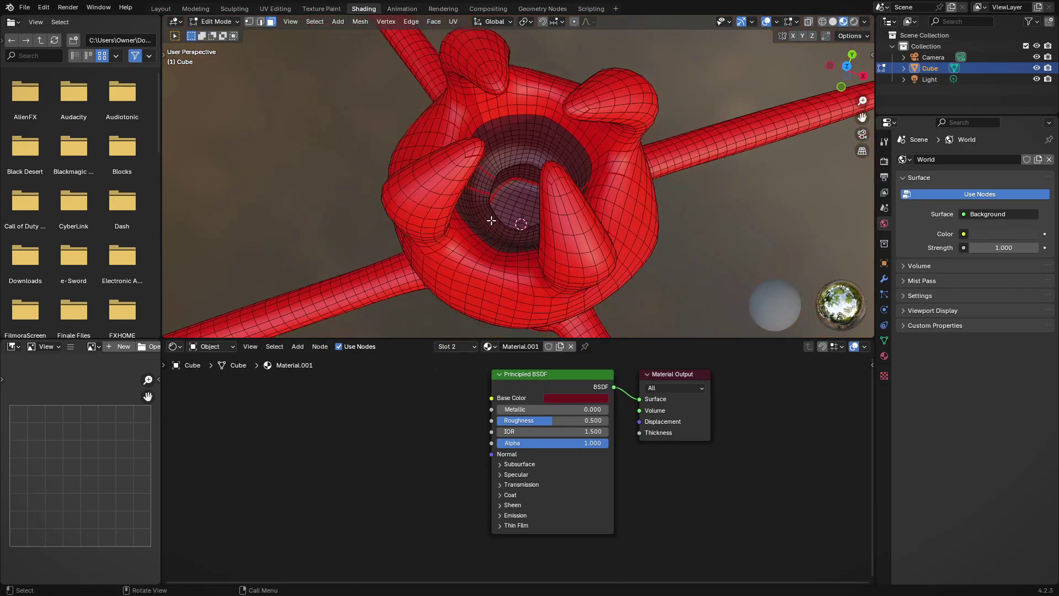
Lower Material.001's roughness to 0.064 and orbit the view into the cavity opening
scroll(491, 221, "up", 5)
scroll(519, 461, "up", 2)
left_click_drag(552, 452, 482, 468)
mouse_move(514, 265)
middle_mouse_down()
mouse_move(534, 277)
mouse_move(549, 326)
middle_mouse_up()
scroll(548, 326, "down", 5)
scroll(520, 238, "up", 5)
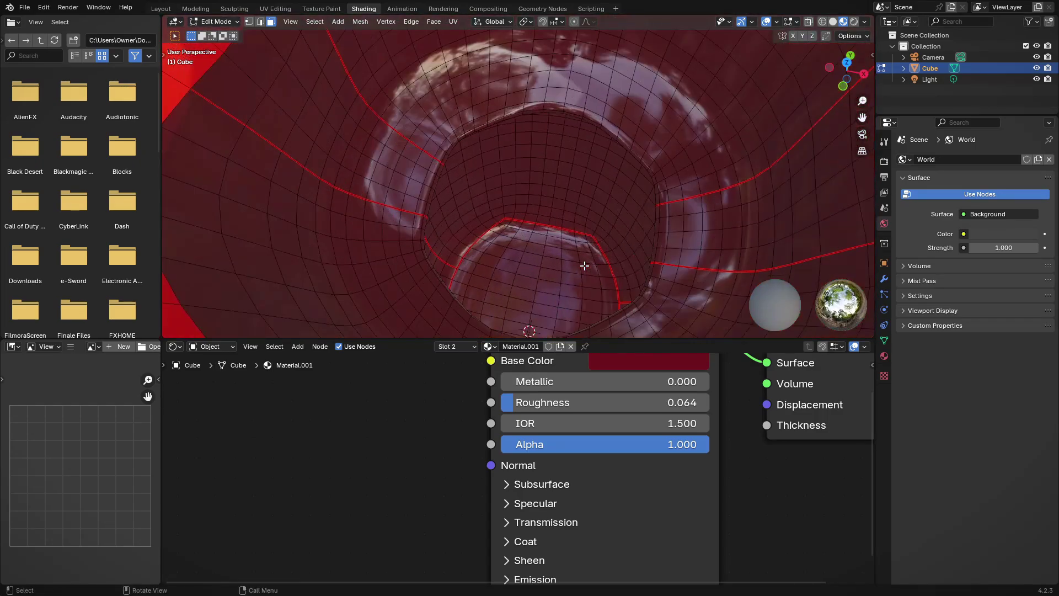
scroll(485, 474, "down", 2)
Adjust the shader's subsurface weight, then collapse the subsurface settings
left_click(523, 502)
scroll(523, 501, "up", 2)
left_click_drag(529, 482, 552, 471)
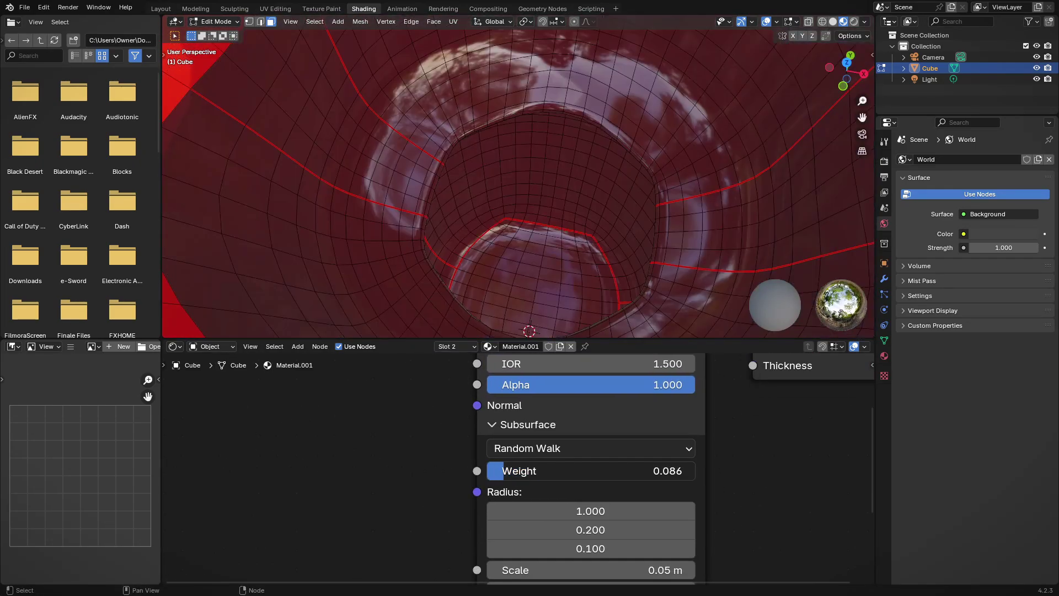
scroll(470, 421, "down", 2)
scroll(491, 486, "up", 2)
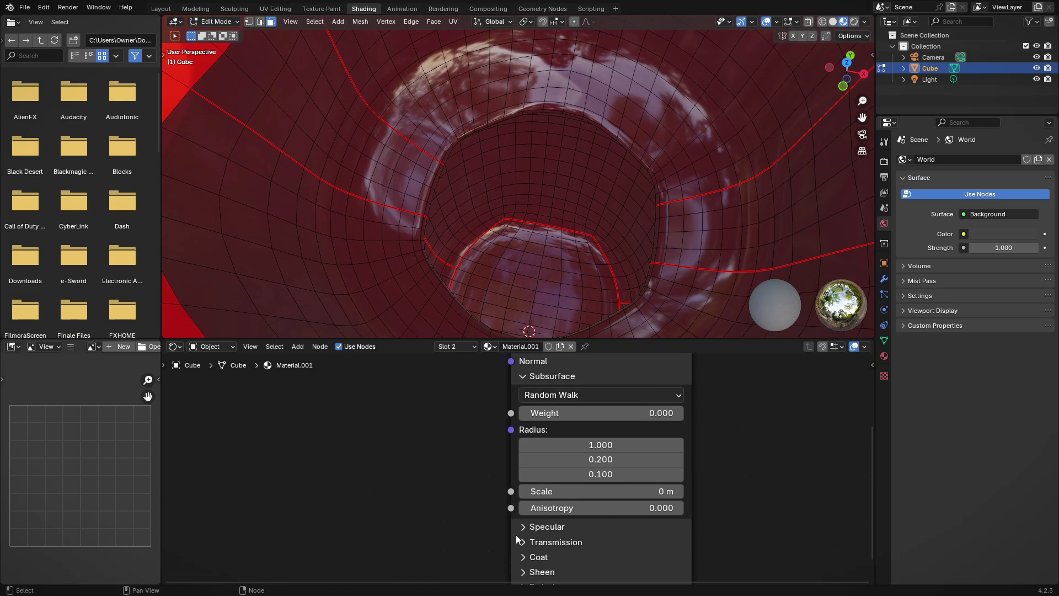
left_click(538, 376)
scroll(523, 398, "up", 2)
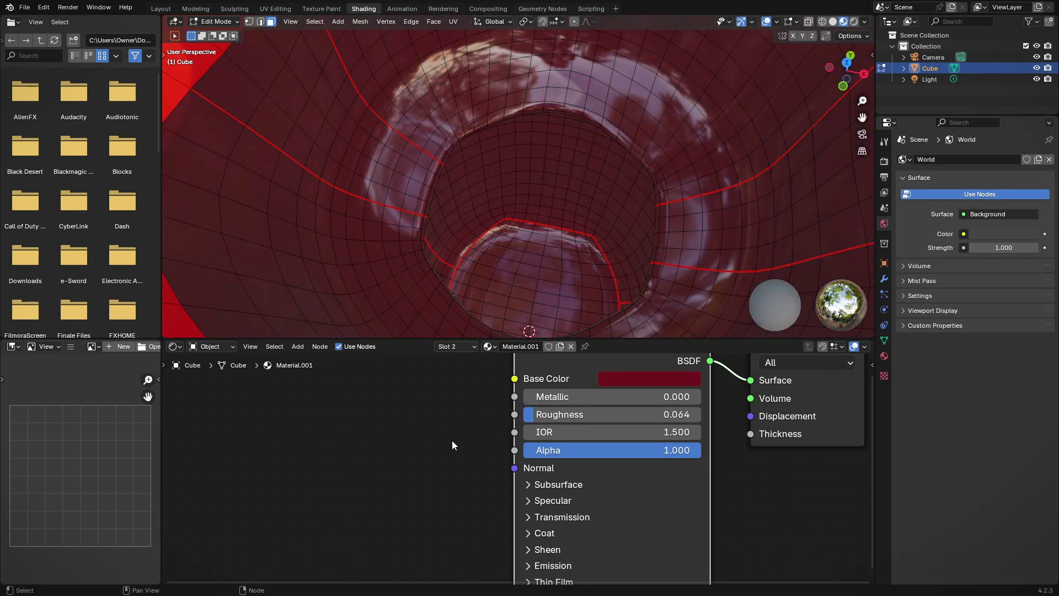
Add a Bump node linked into the shader's Normal input
key("shift+a")
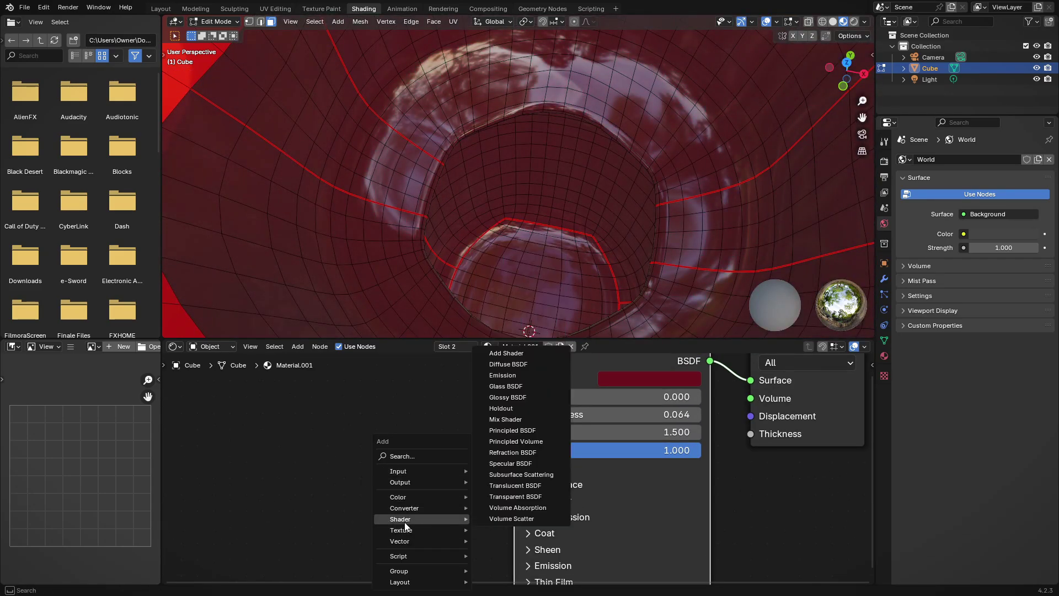
left_click(497, 491)
left_click(397, 480)
left_click_drag(450, 457, 516, 468)
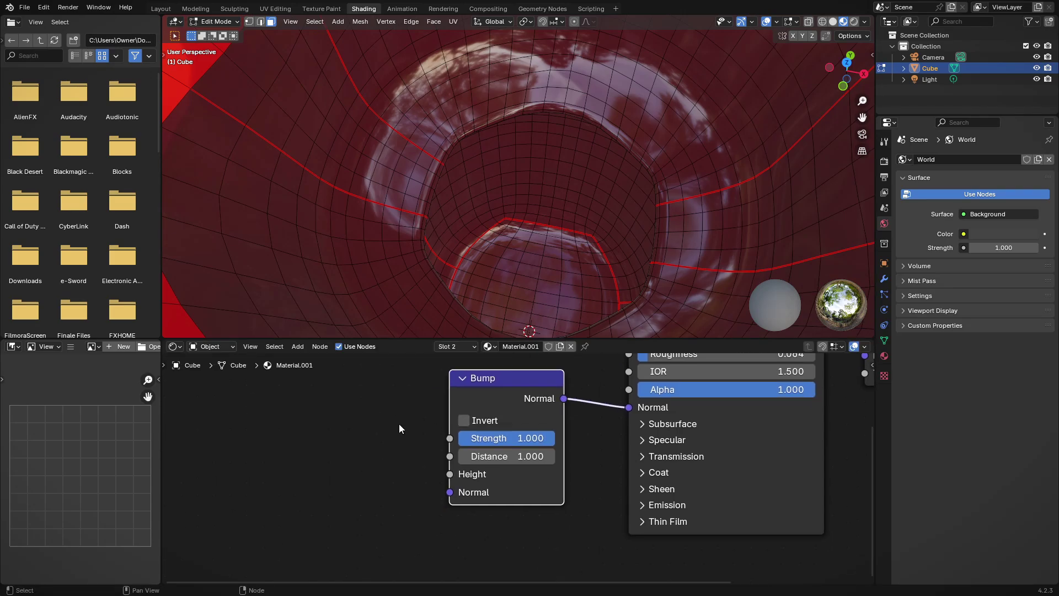
Add a Wave Texture with Ctrl+T mapping into Bump Height, bands running along Z
key("shift+a")
left_click_drag(436, 495, 450, 474)
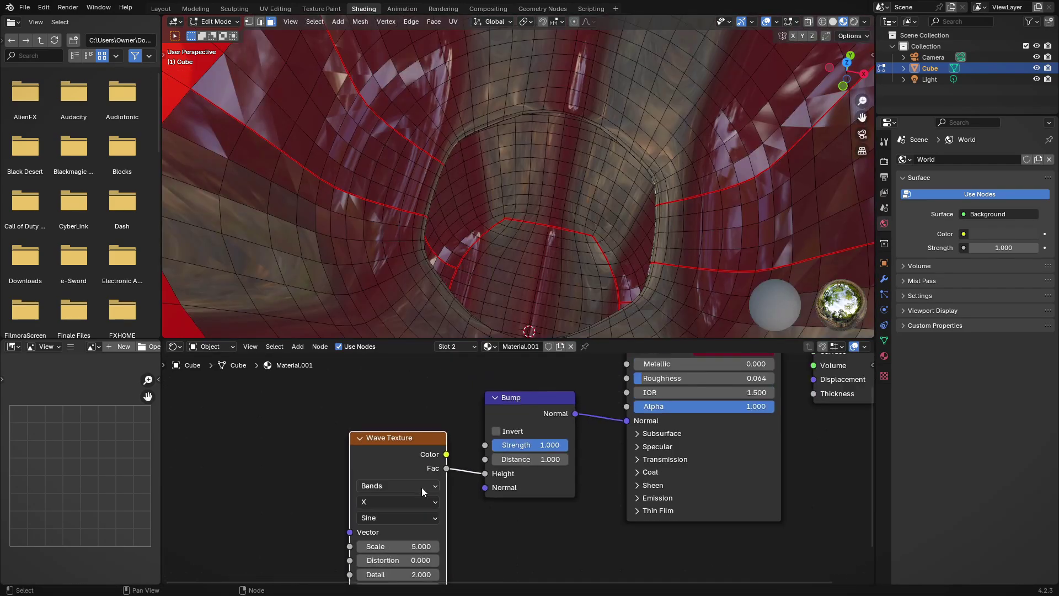
left_click(397, 426)
key("ctrl+t")
left_click(580, 441)
left_click(579, 467)
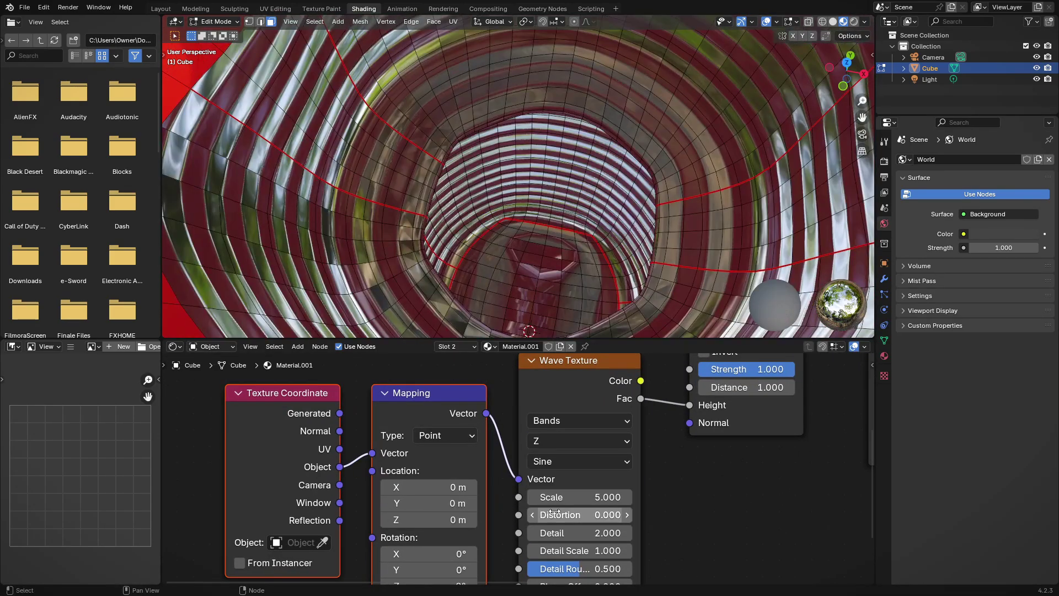
scroll(597, 526, "down", 2)
middle_click_drag(597, 526, 402, 511)
Insert a Color Ramp between the Wave Texture and the Bump node
key("shift+a")
key("Escape")
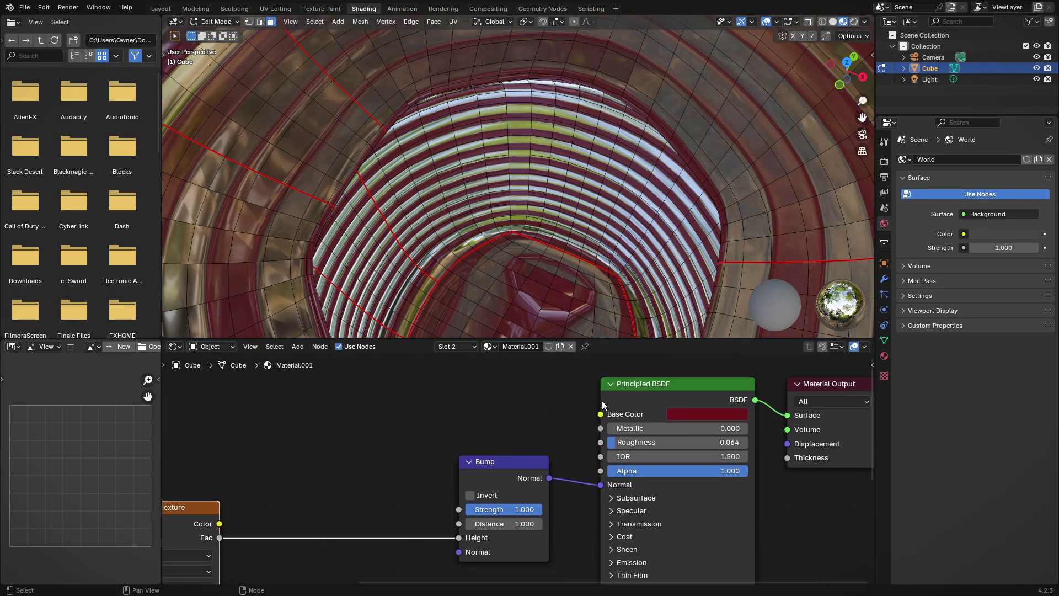
middle_click_drag(604, 395, 461, 452)
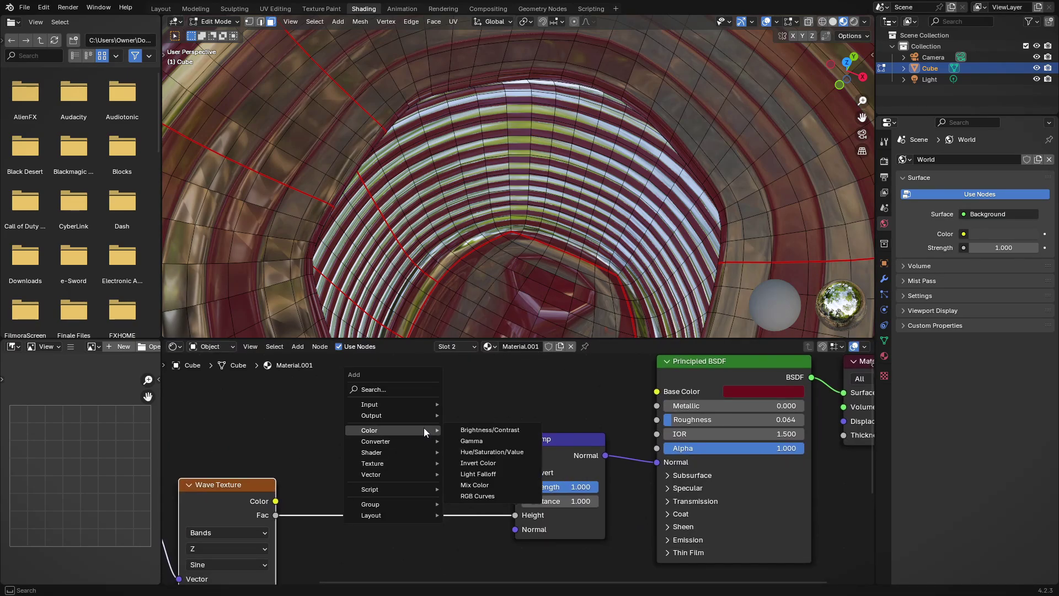
left_click(475, 463)
left_click(348, 462)
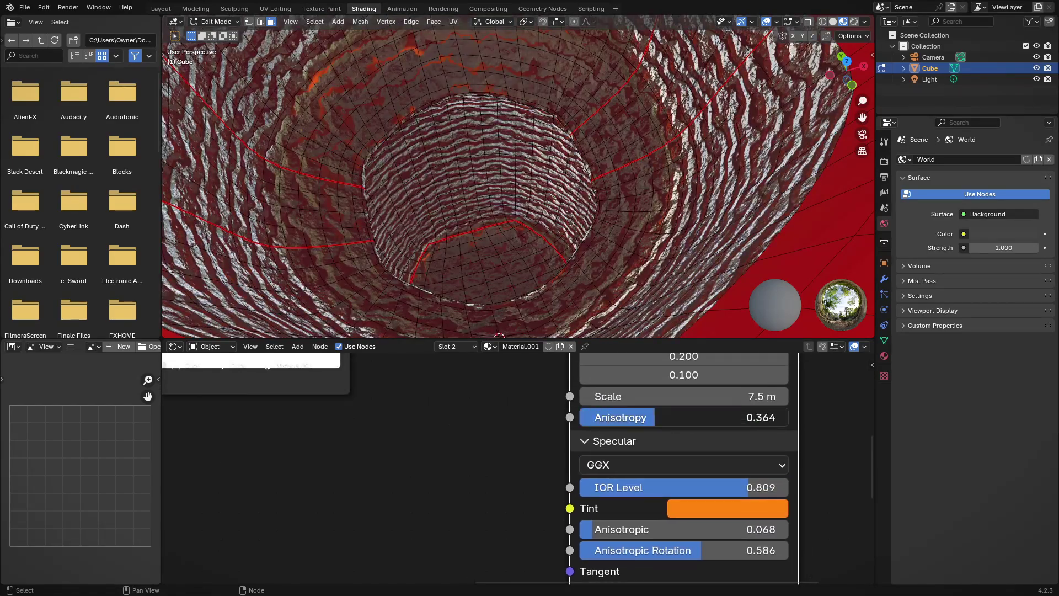
Change the subsurface method and collapse the specular settings
left_click(607, 433)
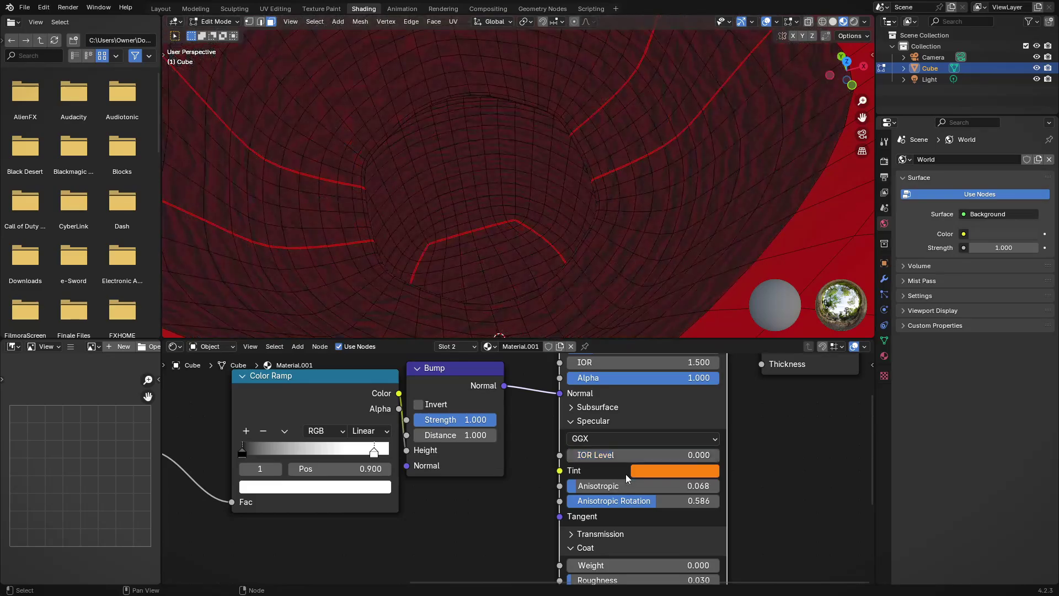
left_click(572, 421)
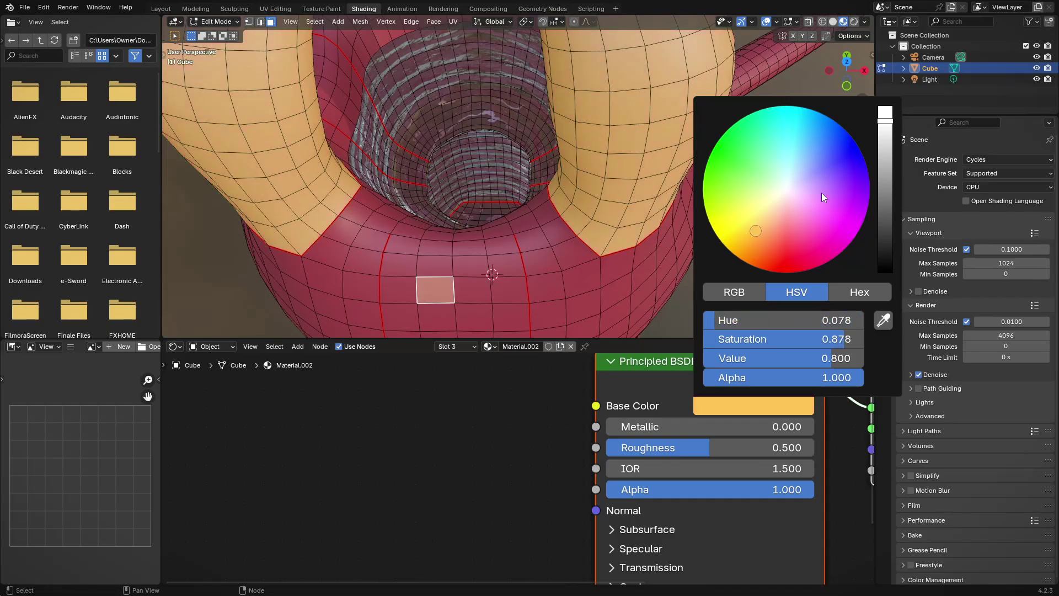
Add a Color Ramp node to the horn material Material.002
scroll(538, 469, "down", 1)
key("shift+a")
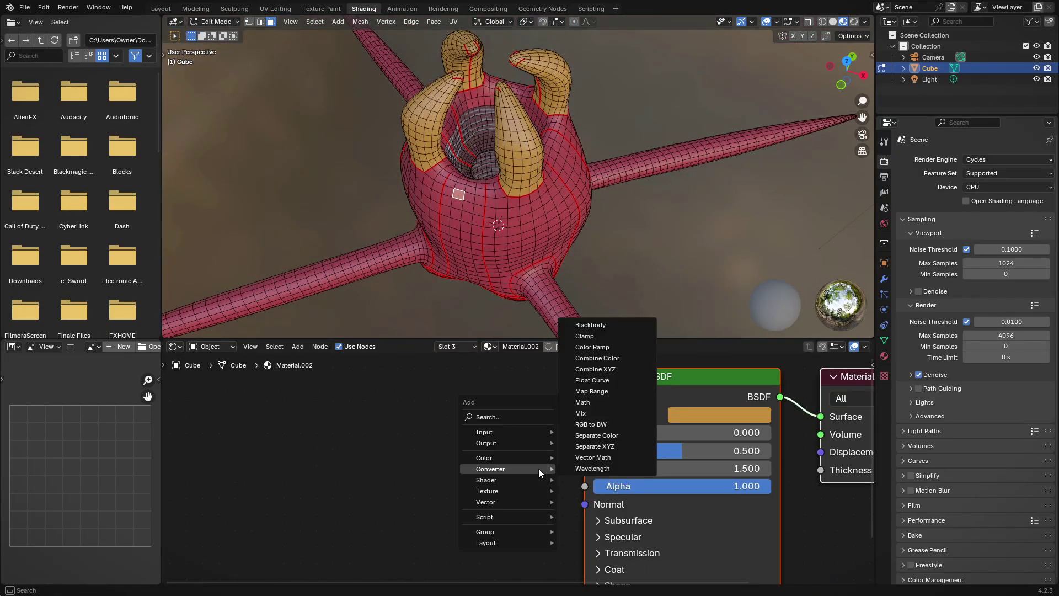
left_click(592, 347)
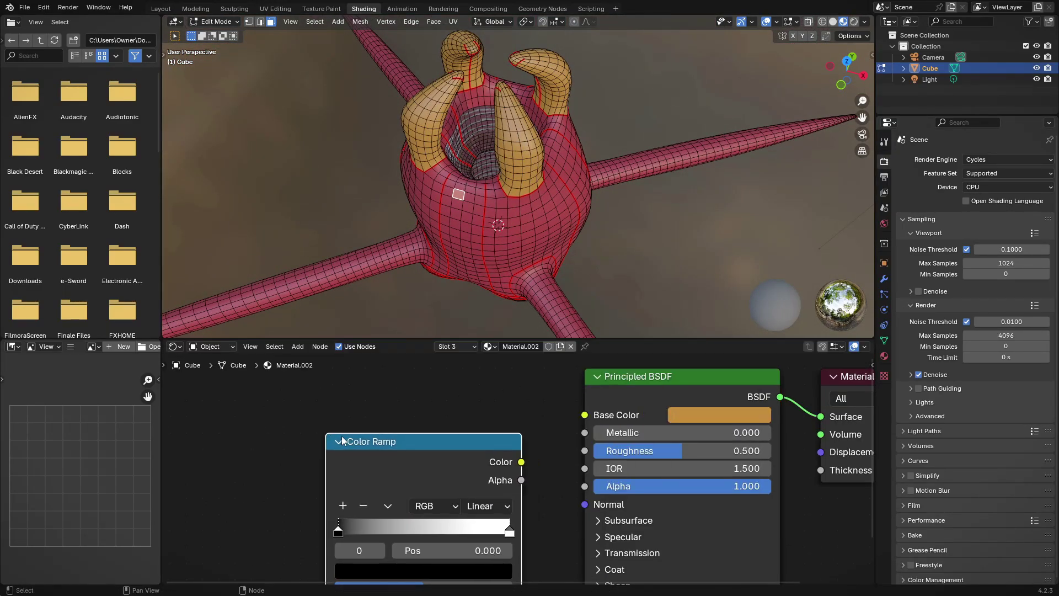
right_click(519, 449)
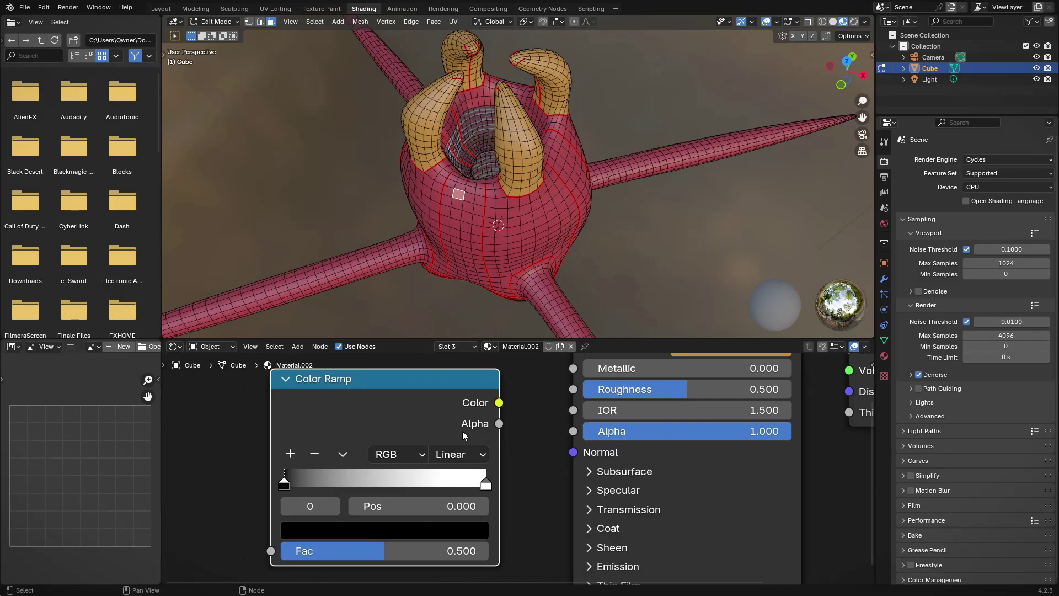
scroll(462, 431, "down", 2)
Add a Bump into the shader Normal and a mapped Noise Texture, ramp black stop at 0.114
key("shift+a")
left_click(543, 471)
left_click(532, 497)
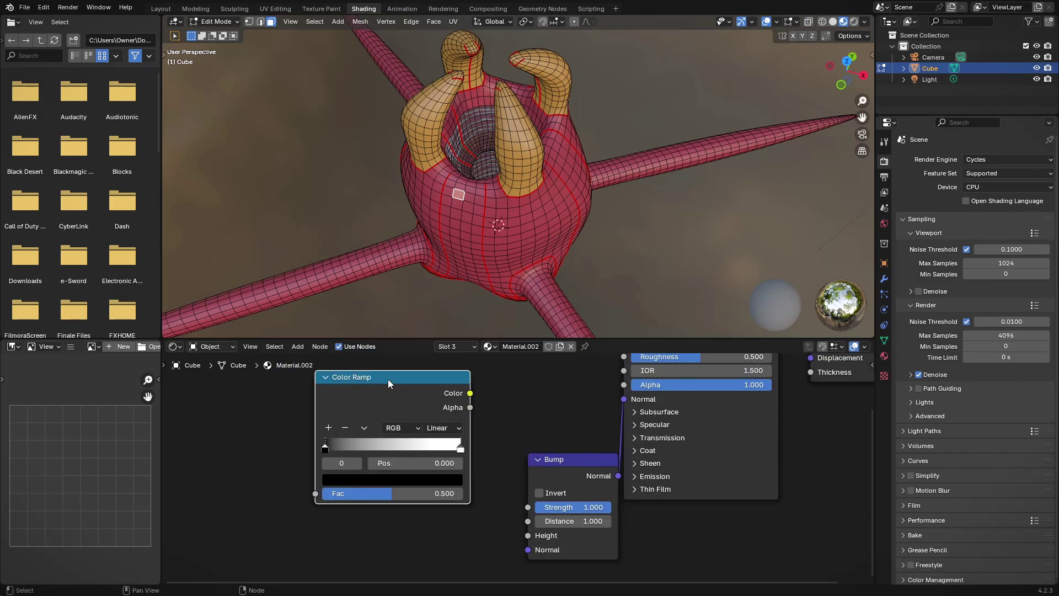
key("shift+a")
mouse_move(386, 403)
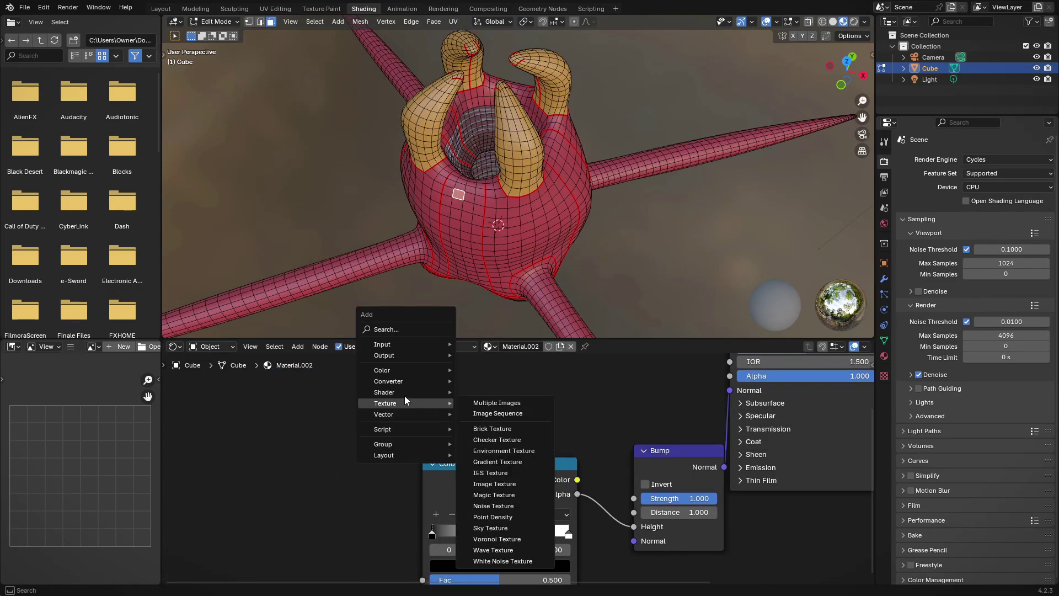
left_click(493, 506)
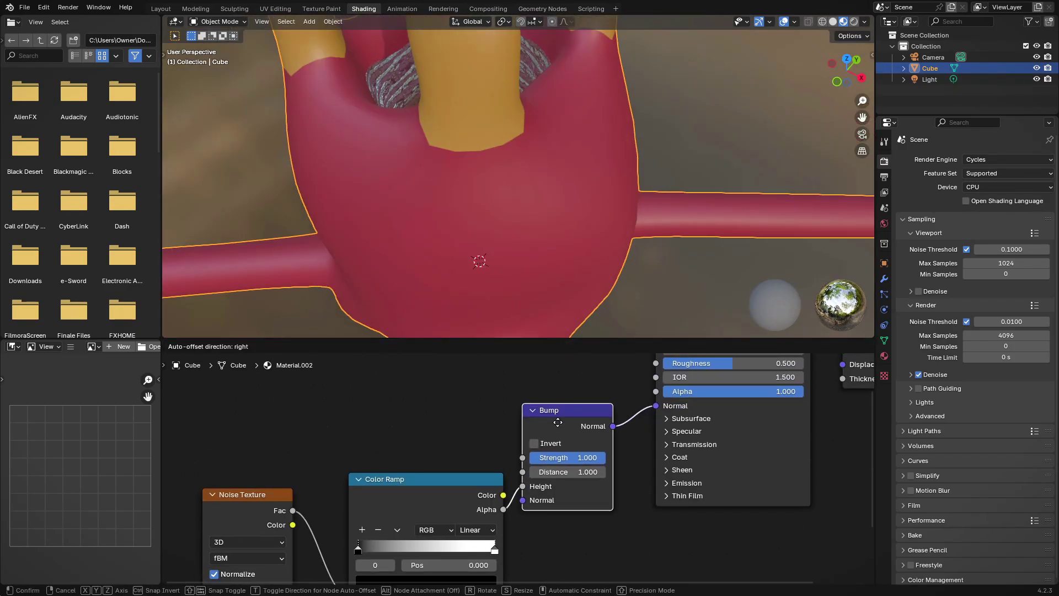
middle_click_drag(396, 569, 480, 531)
left_click_drag(480, 531, 497, 531)
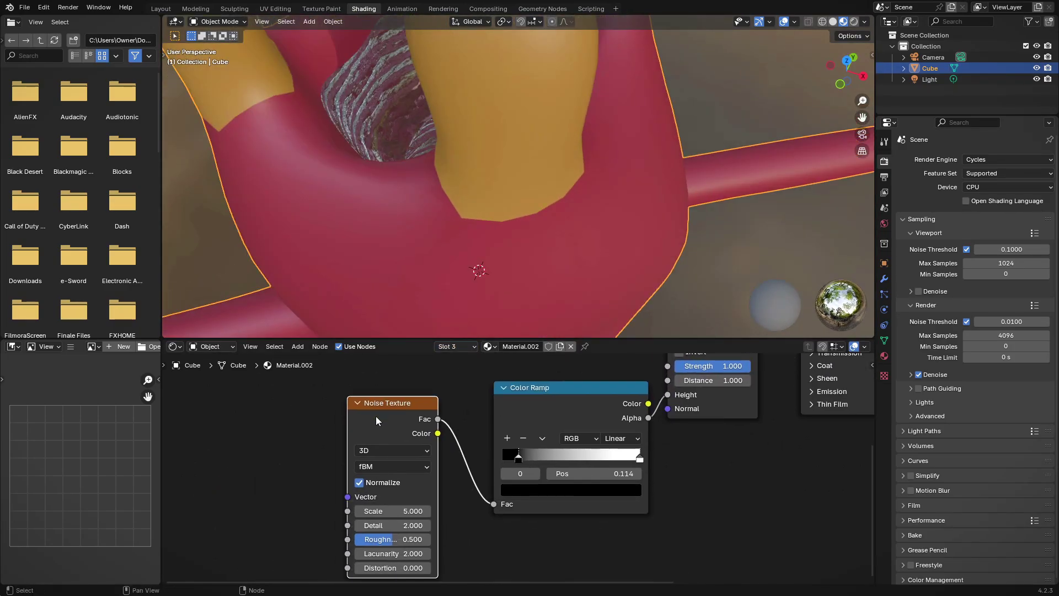
key("ctrl+t")
Remove the Color Ramp so noise drives bump, and tune noise scale, detail and roughness
left_click(637, 447)
key("ctrl+x")
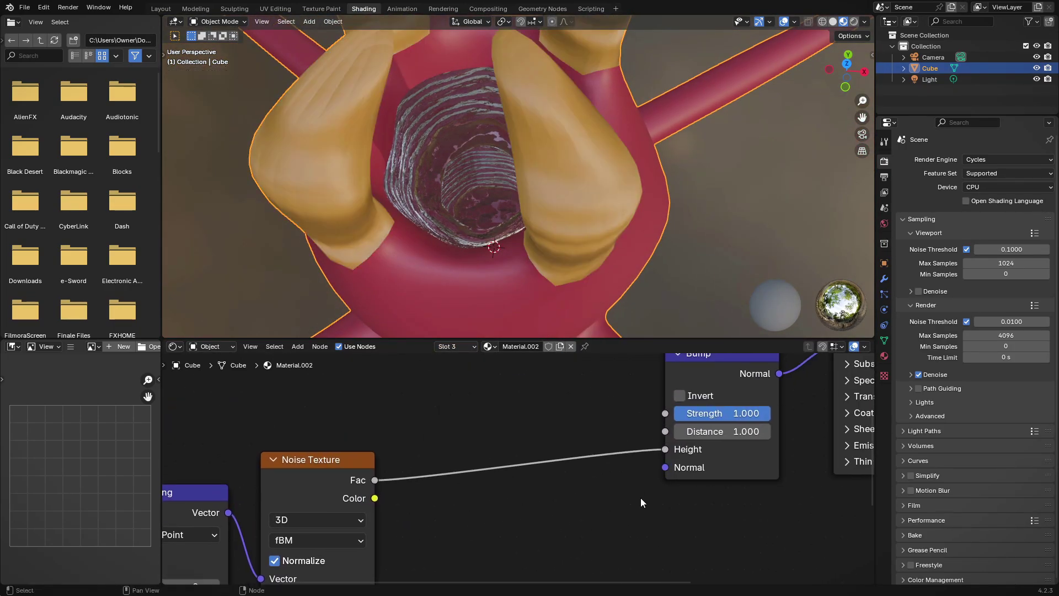
middle_click_drag(640, 503, 815, 376)
left_click_drag(496, 416, 530, 416)
mouse_move(515, 507)
left_mouse_down()
mouse_move(497, 506)
mouse_move(500, 483)
mouse_move(485, 484)
left_mouse_up()
Give the horn material a pale skin Base Color
scroll(580, 465, "right", 5, "ctrl")
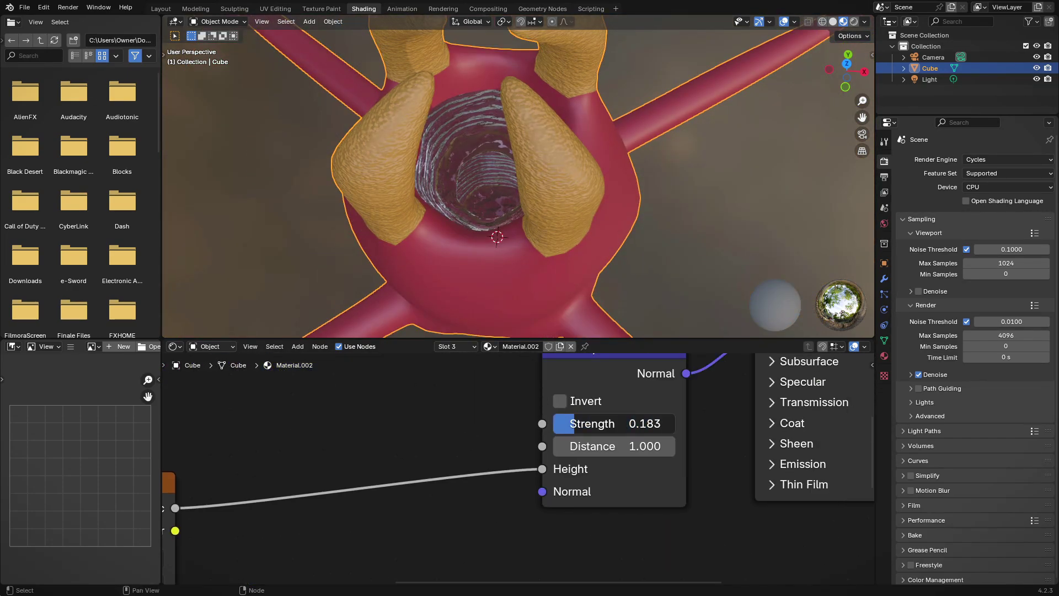
scroll(581, 439, "right", 5, "ctrl")
left_click(607, 462)
mouse_move(610, 469)
middle_mouse_down()
mouse_move(610, 437)
mouse_move(701, 509)
middle_mouse_up()
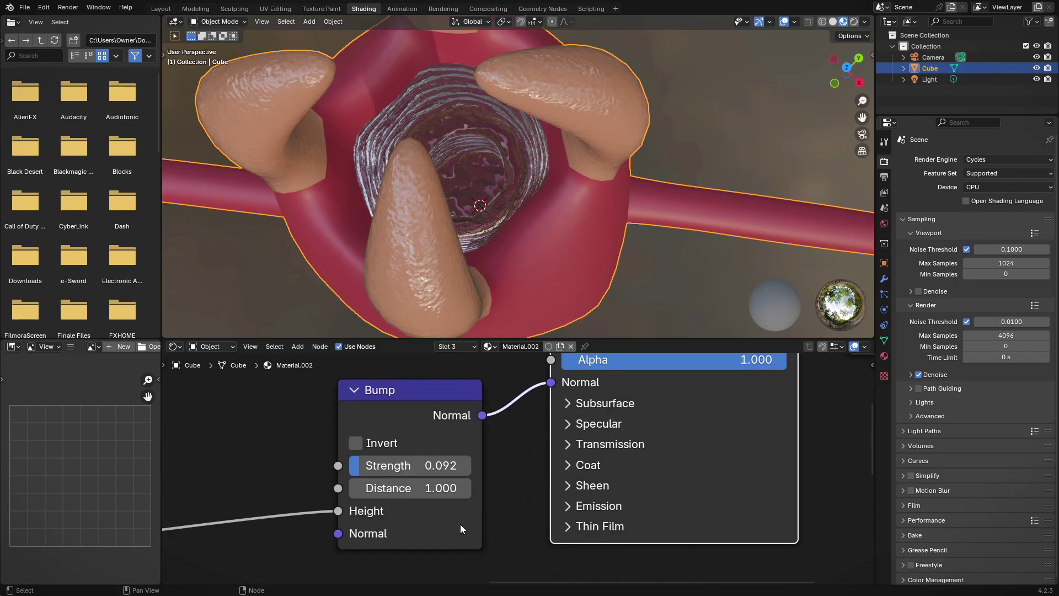
scroll(419, 442, "up", 2)
left_click(647, 358)
Set the horn material's roughness to 0.150 while orbiting around the creature
middle_click_drag(607, 276, 551, 118)
scroll(551, 118, "up", 3)
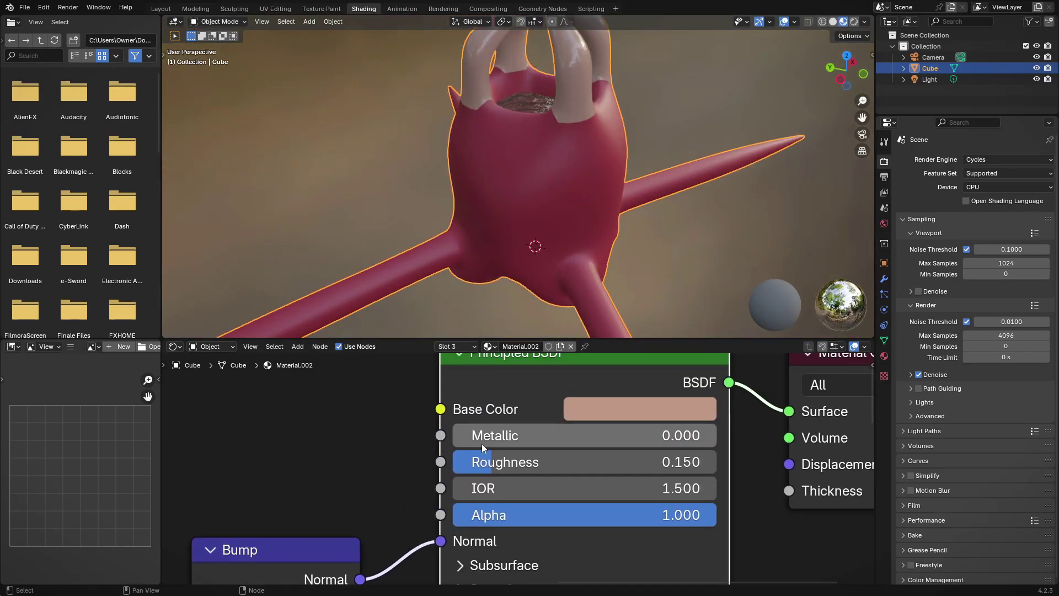
left_click_drag(481, 461, 662, 461)
middle_click_drag(644, 278, 607, 441)
key("BackSpace")
scroll(389, 237, "down", 3)
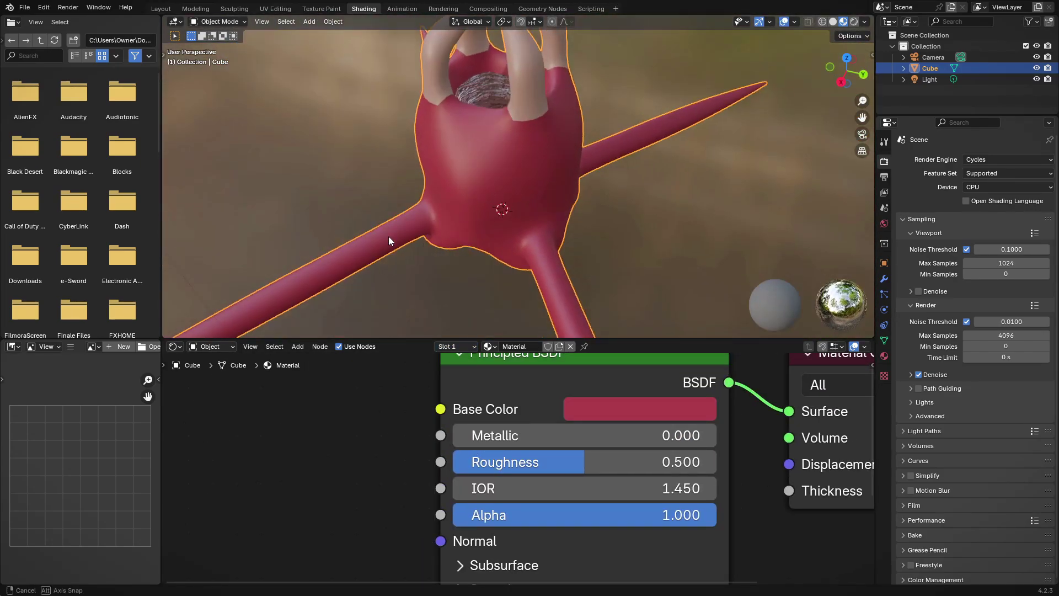
Enter Edit Mode, select a body face and orbit toward the opening
key("Tab")
left_click(486, 211)
middle_click_drag(486, 211, 419, 232)
scroll(396, 422, "down", 2)
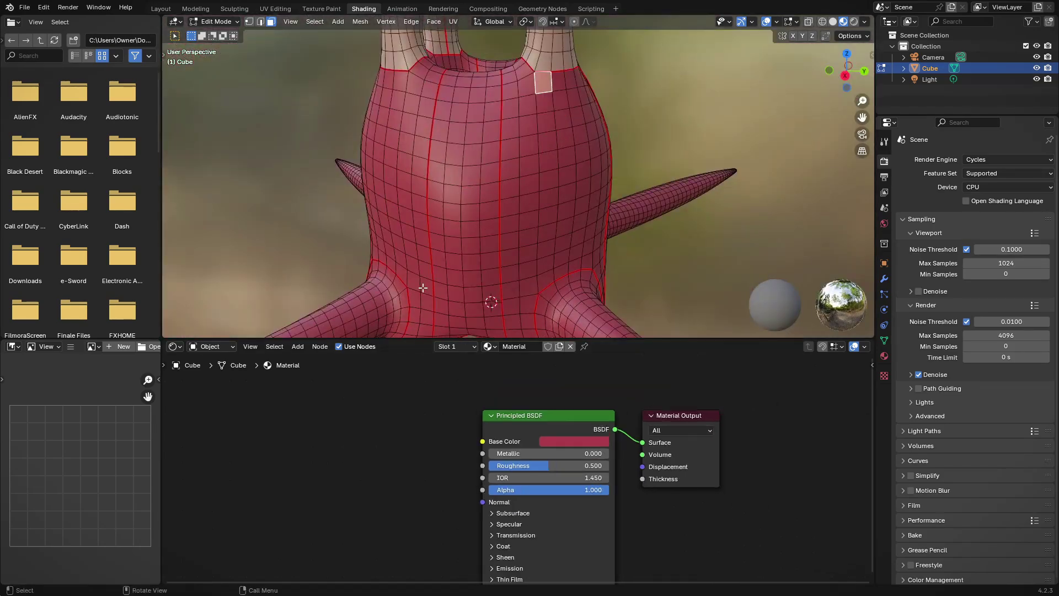
scroll(384, 251, "down", 3)
scroll(384, 251, "up", 3)
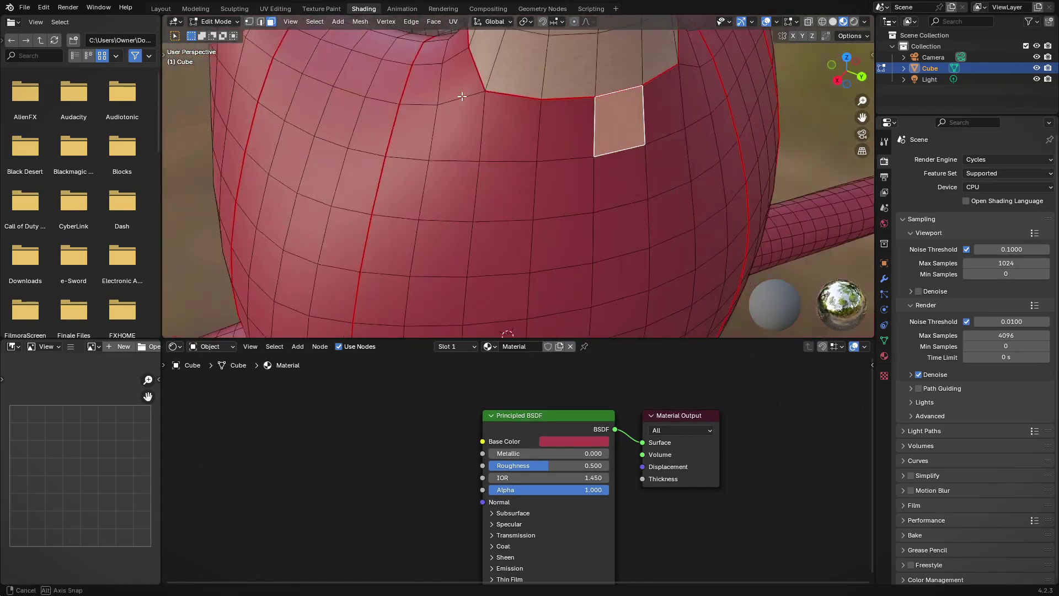
middle_click_drag(487, 272, 500, 157)
Add a Color Ramp and a mapped Voronoi Texture whose Distance feeds the ramp
key("shift+a")
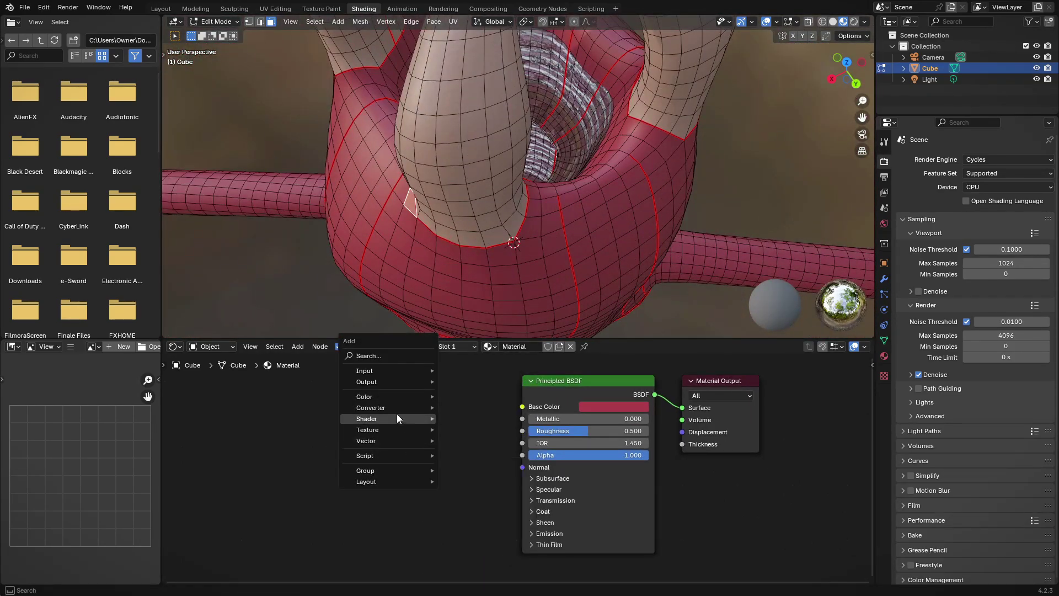
key("shift+a")
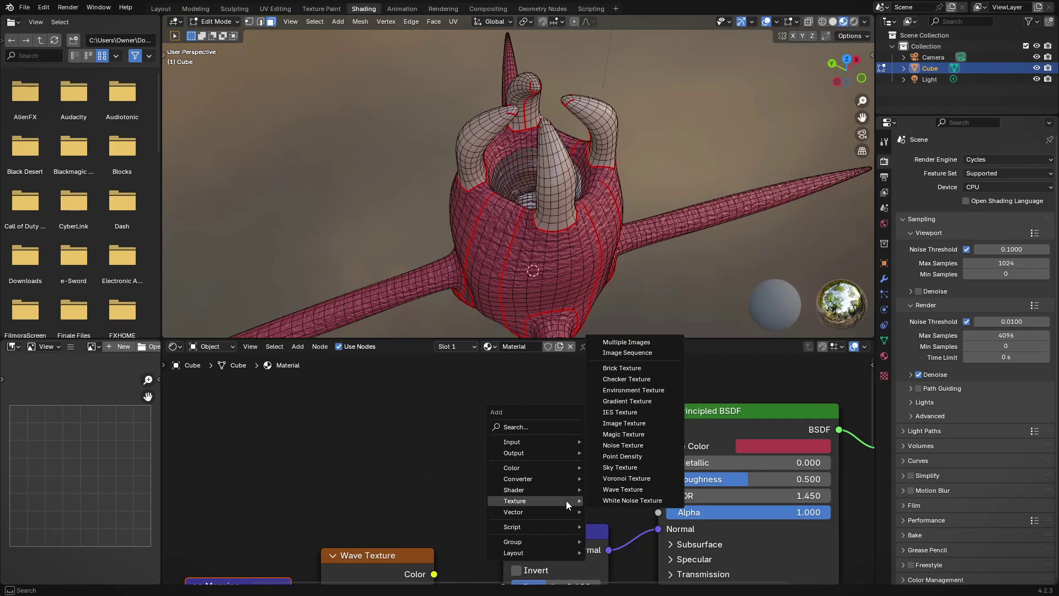
mouse_move(518, 478)
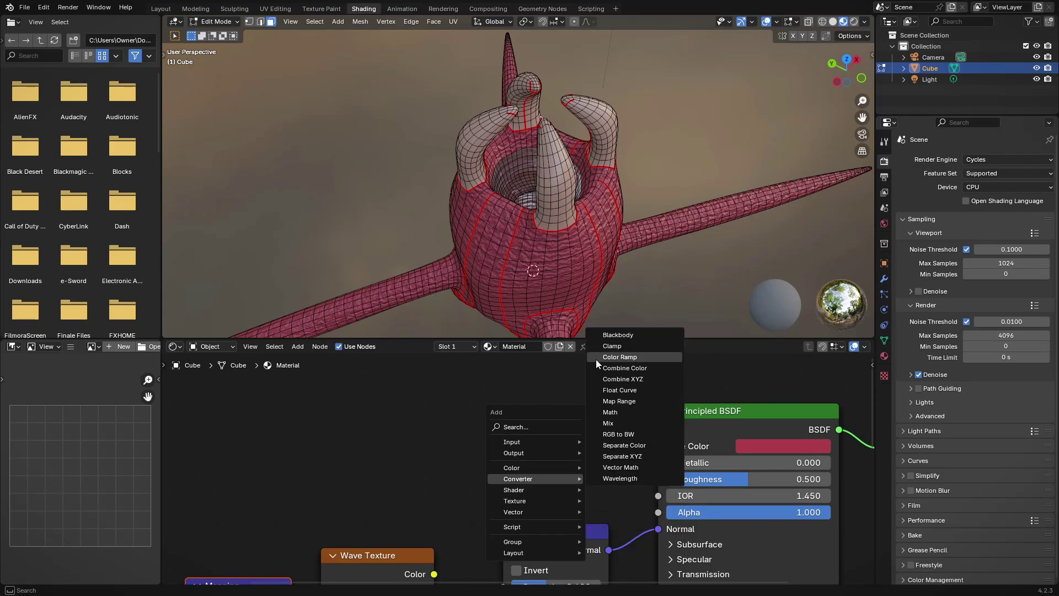
middle_click_drag(369, 471, 474, 461)
key("shift+a")
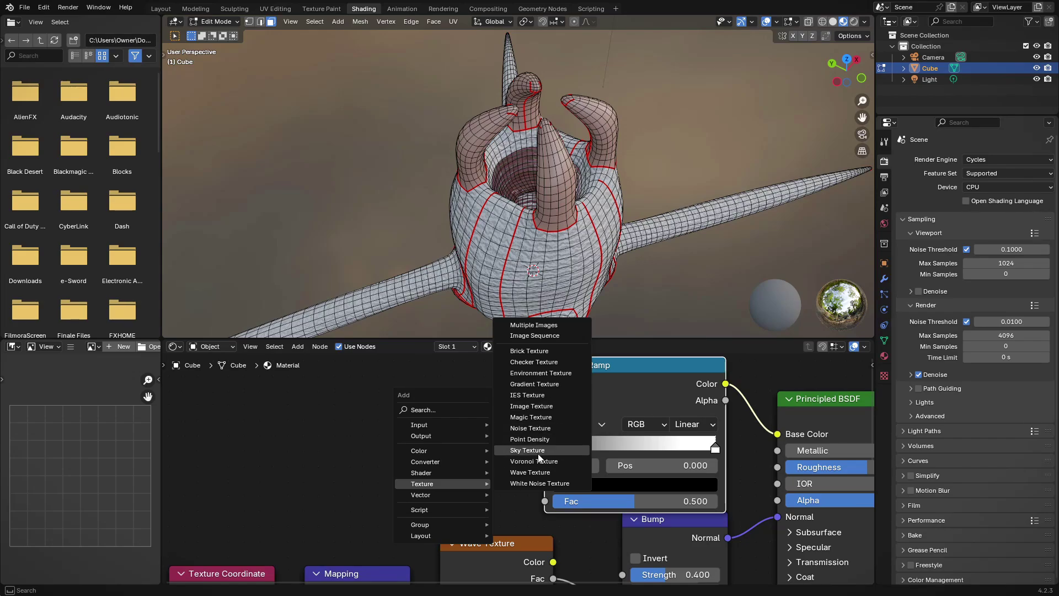
left_click(513, 454)
left_click_drag(459, 372, 576, 527)
key("ctrl+t")
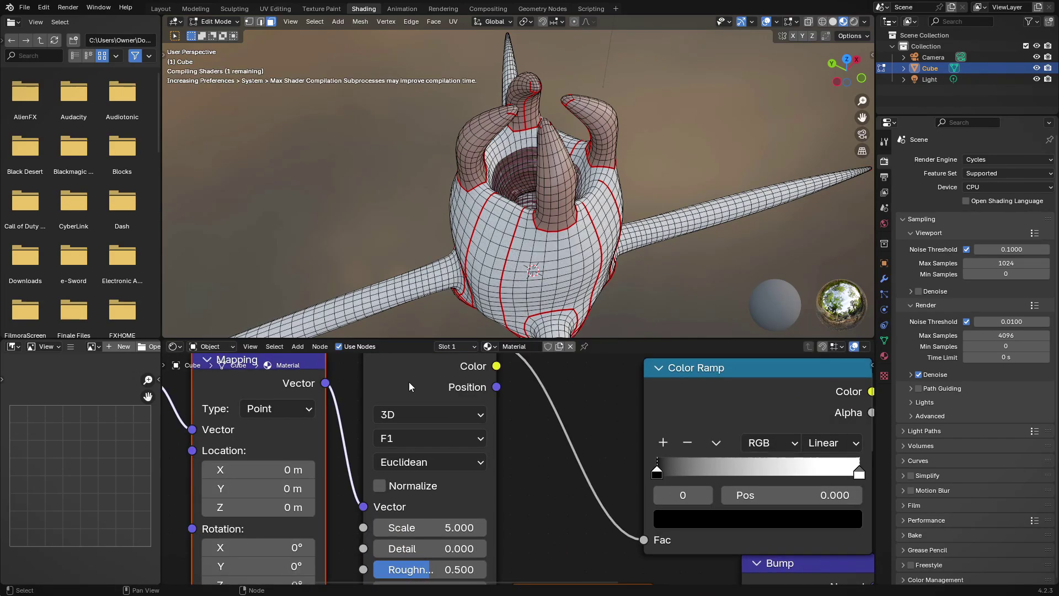
Slide the left ramp stop and recolour it brown
scroll(409, 381, "up", 1)
left_click_drag(619, 476, 655, 476)
left_click(711, 519)
left_click(655, 380)
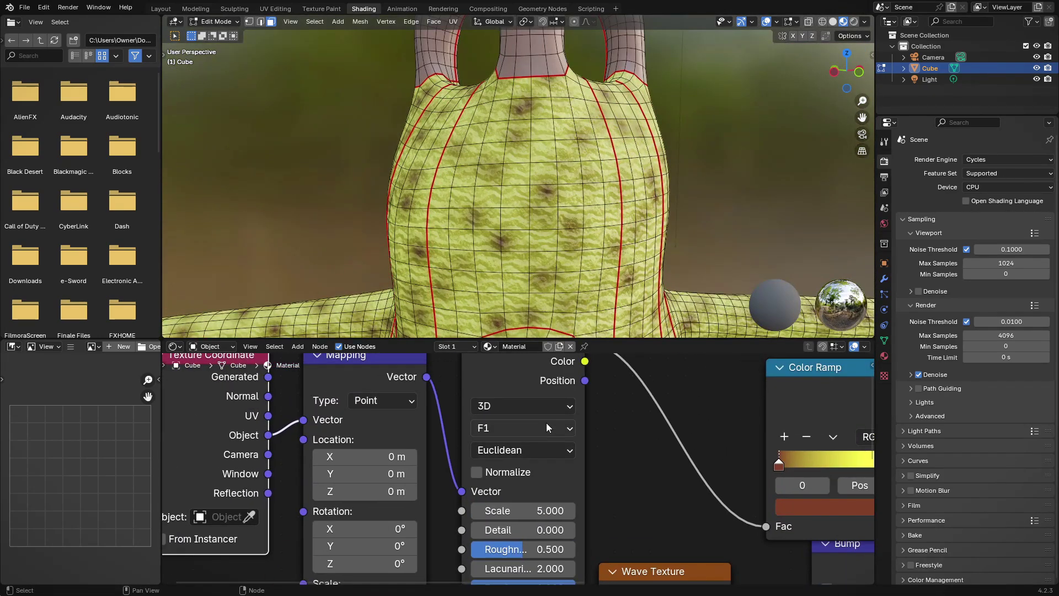
Set the Voronoi to Chebychev, Distance to Edge, with Object coordinates
left_click(516, 513)
left_click(515, 494)
left_click(521, 426)
left_click(521, 464)
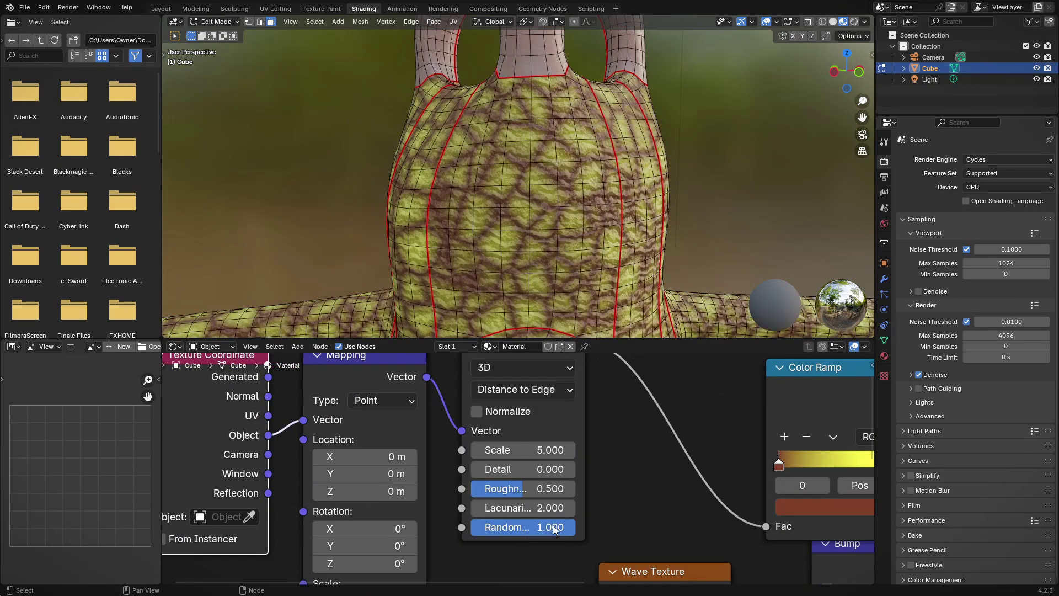
middle_click_drag(552, 249, 464, 273)
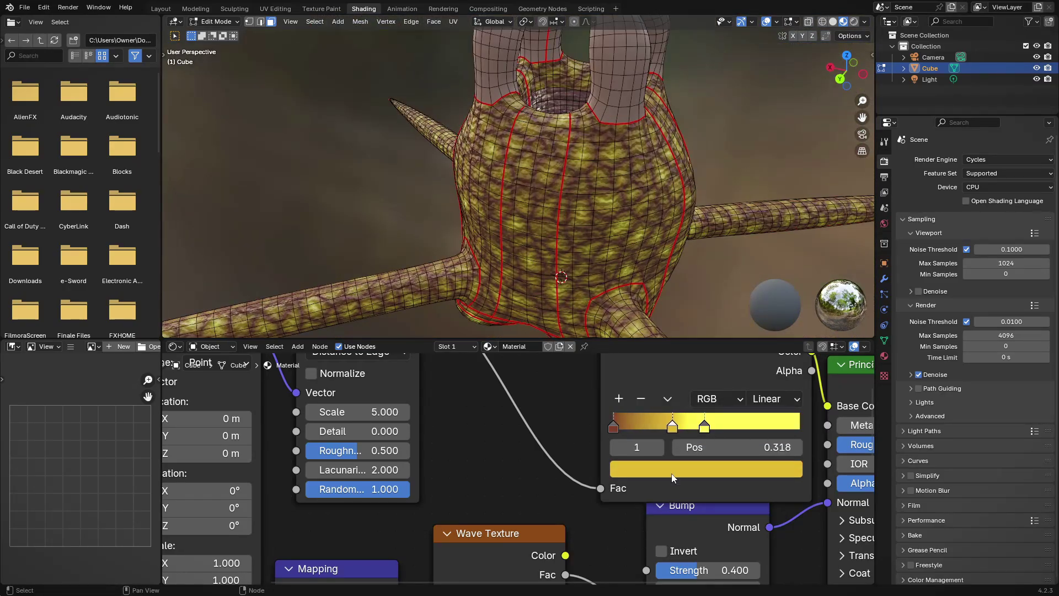
Make the second stop green at 0.064, brown stop at 0, and return to Object Mode
left_click(672, 478)
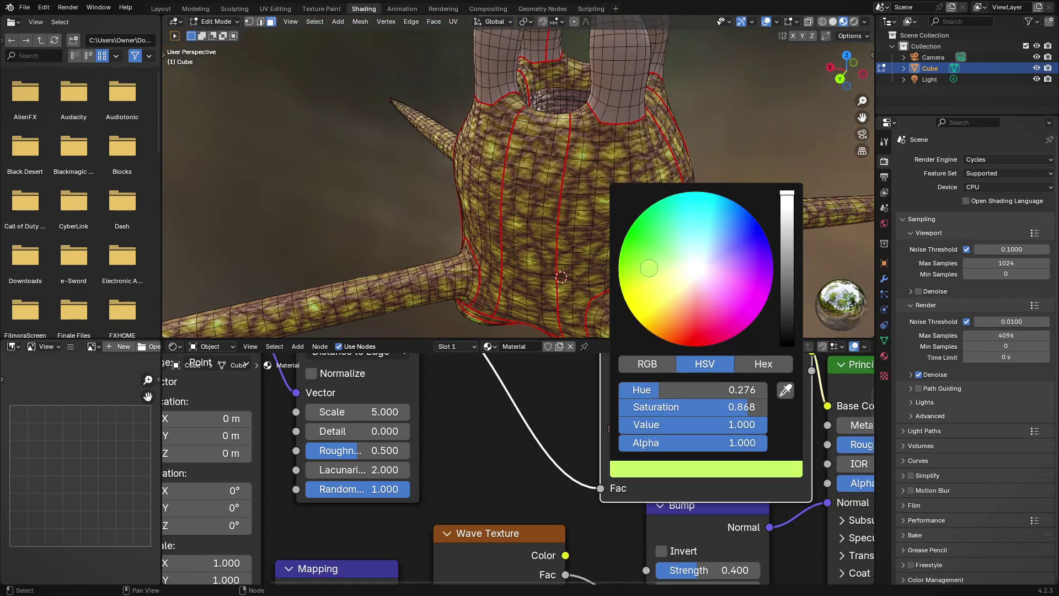
left_click_drag(592, 426, 614, 426)
mouse_move(552, 248)
middle_mouse_down()
mouse_move(541, 69)
mouse_move(529, 265)
middle_mouse_up()
key("Tab")
scroll(529, 182, "up", 3)
scroll(545, 561, "down", 2)
scroll(561, 501, "down", 2)
scroll(604, 521, "up", 5)
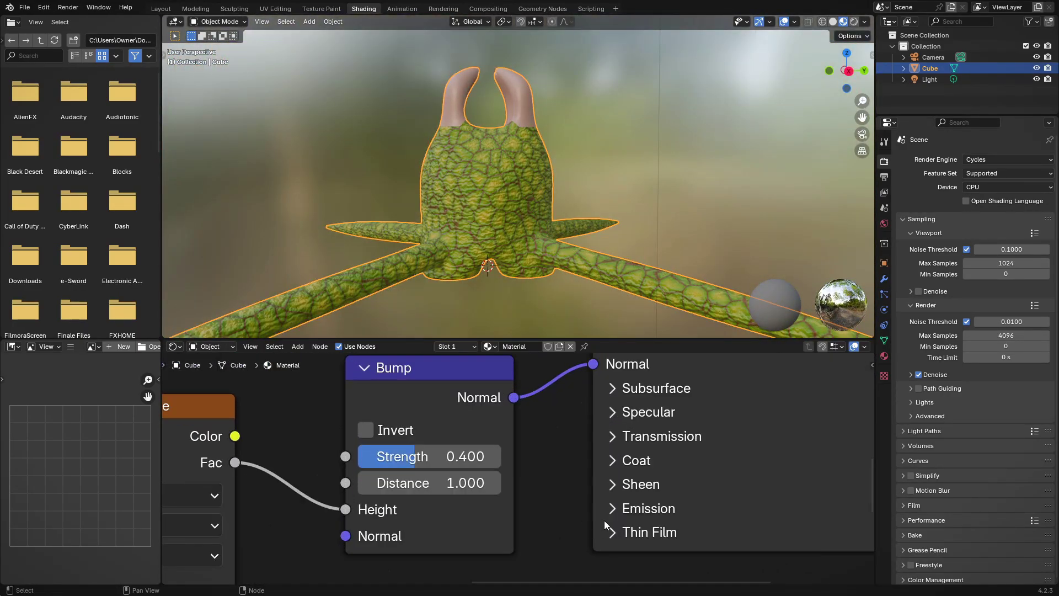
Add a second Color Ramp for emission and orbit to a low front view
scroll(583, 502, "down", 3)
key("shift+a")
left_click(642, 421)
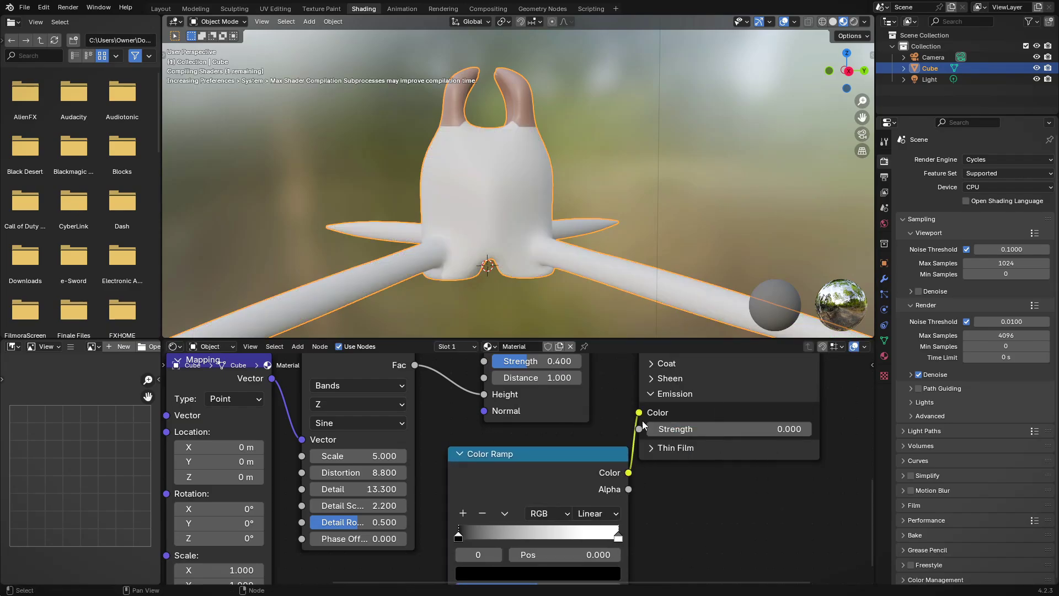
scroll(637, 442, "down", 3)
middle_click_drag(636, 293, 530, 360)
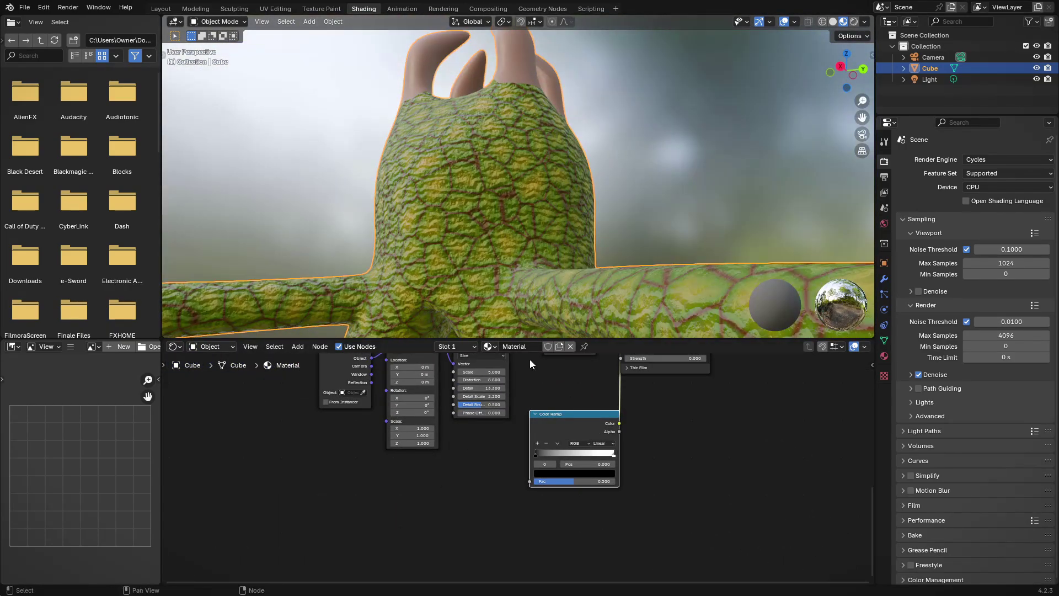
scroll(481, 196, "up", 3)
scroll(469, 211, "down", 4)
middle_click_drag(468, 211, 513, 287)
Add another Voronoi Texture node for the emission pattern
key("shift+a")
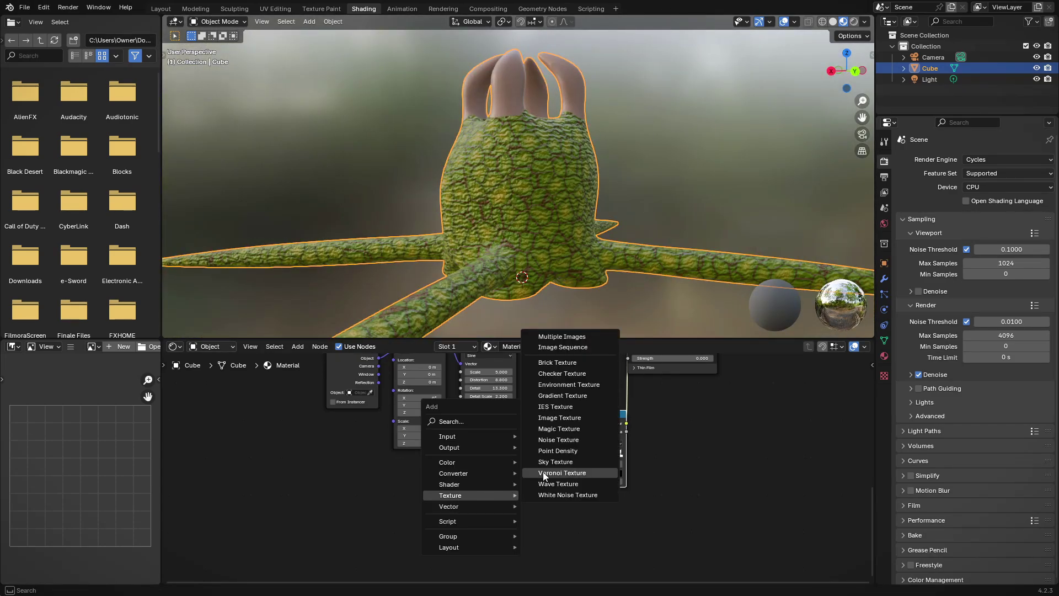
left_click(499, 487)
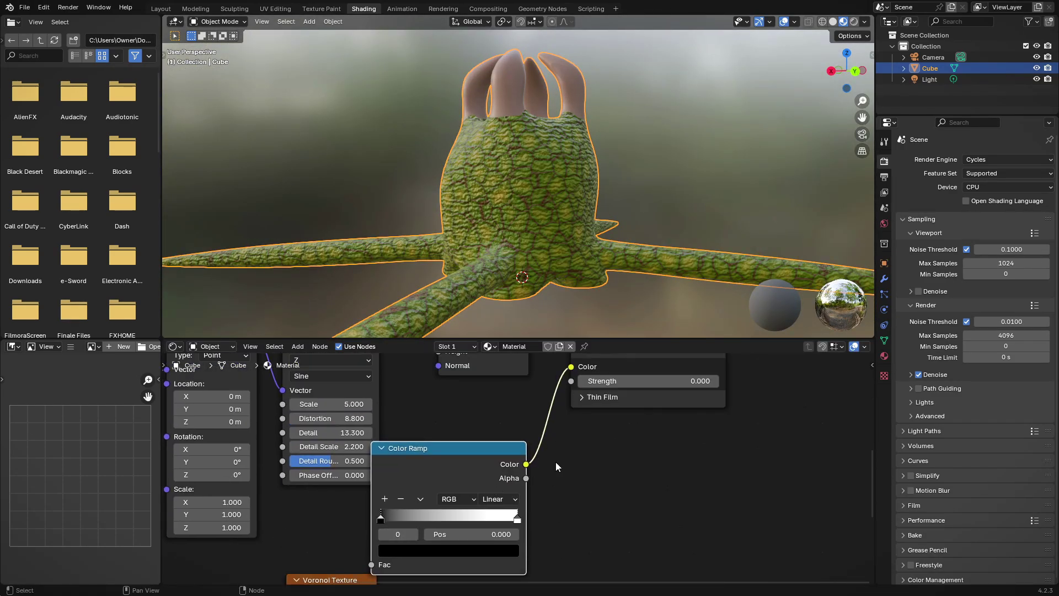
scroll(458, 461, "down", 5, "shift")
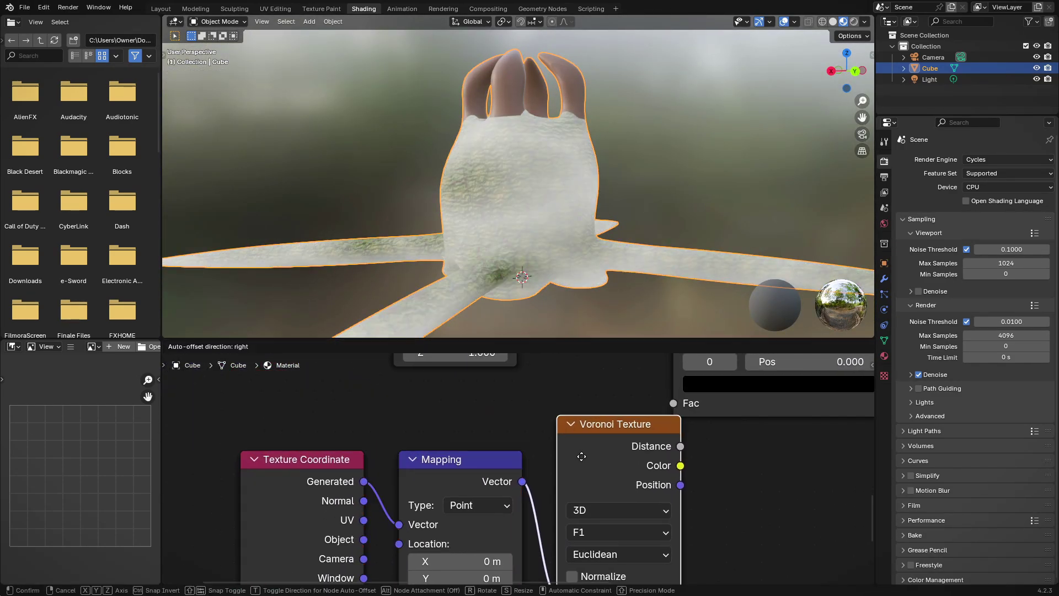
key("g")
key("Escape")
key("shift+a")
key("Escape")
scroll(442, 439, "down", 2)
scroll(482, 462, "up", 2)
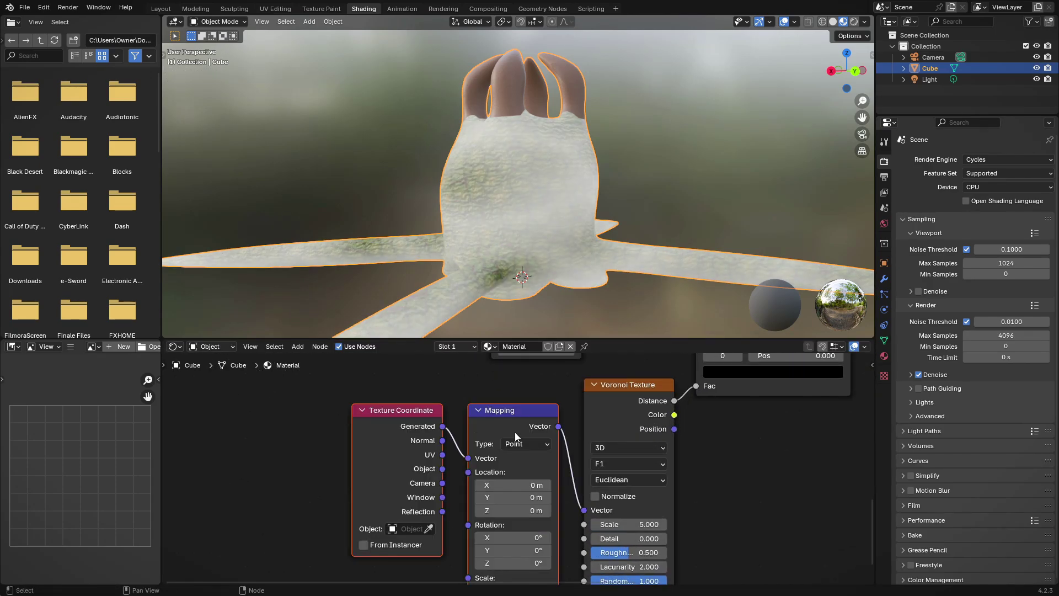
Feed Object coordinates into the mapping, Location X 0, Voronoi scale 3.500
left_click_drag(443, 469, 468, 458)
scroll(450, 441, "up", 2)
scroll(425, 442, "up", 3)
left_click(445, 474)
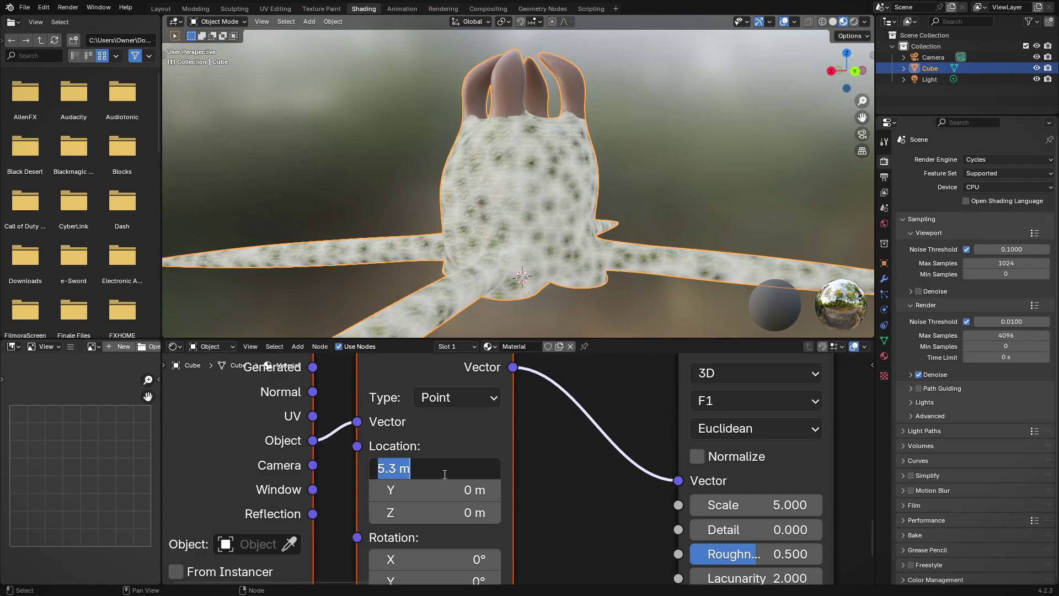
type("0")
key("Return")
middle_click_drag(445, 474, 330, 439)
left_click_drag(641, 469, 624, 469)
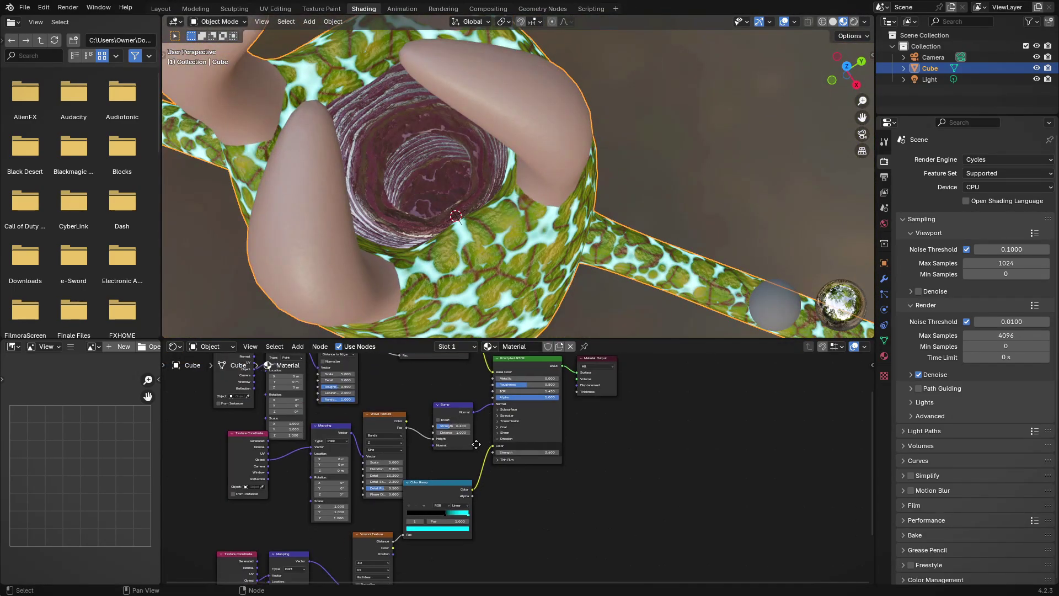
left_click_drag(589, 491, 471, 411)
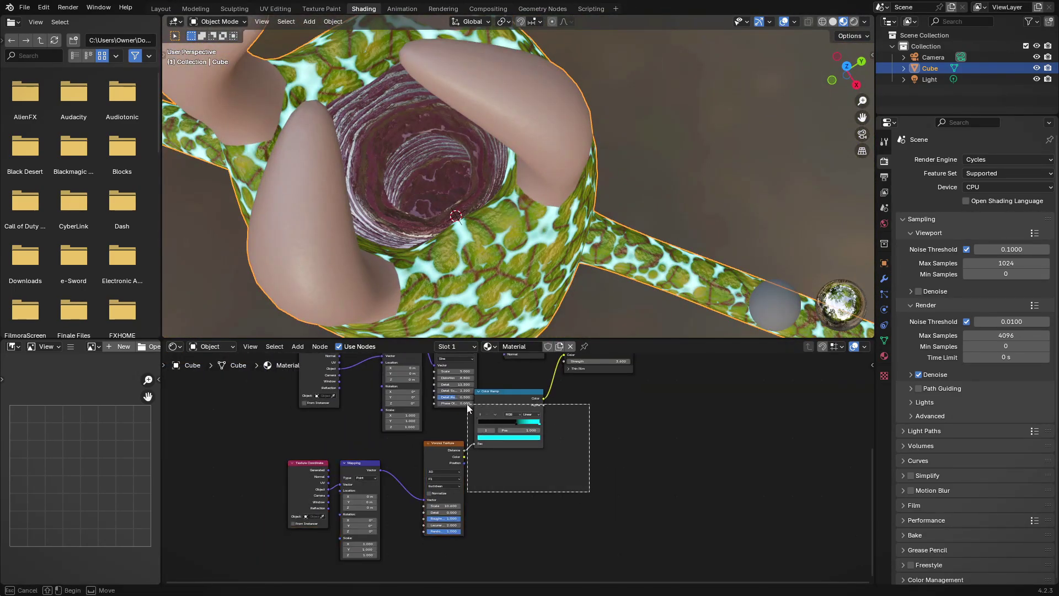
Delete the extra Color Ramp feeding Emission Strength
key("shift+a")
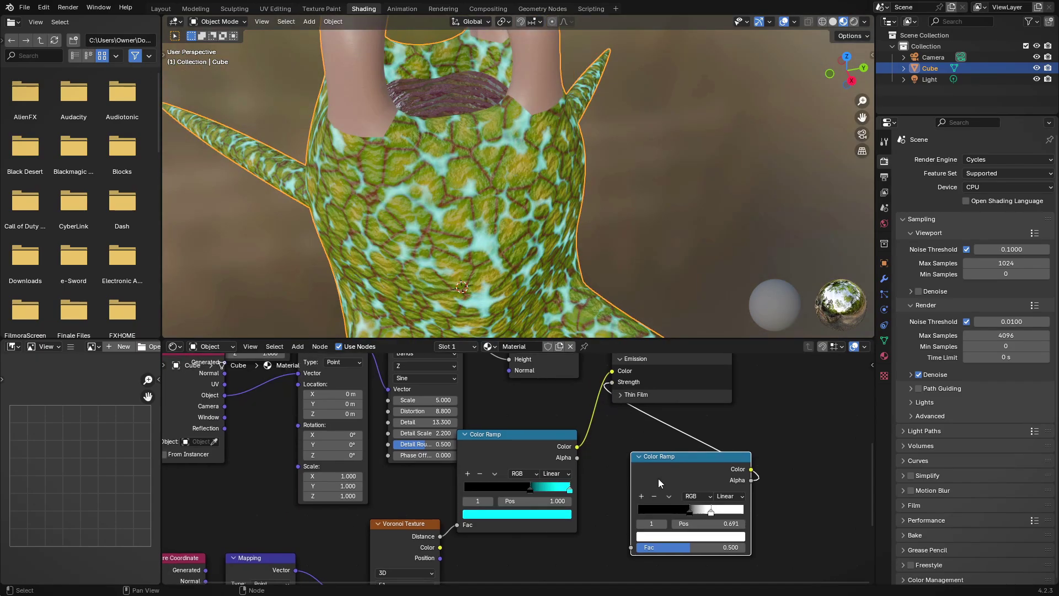
key("Delete")
scroll(685, 452, "up", 2)
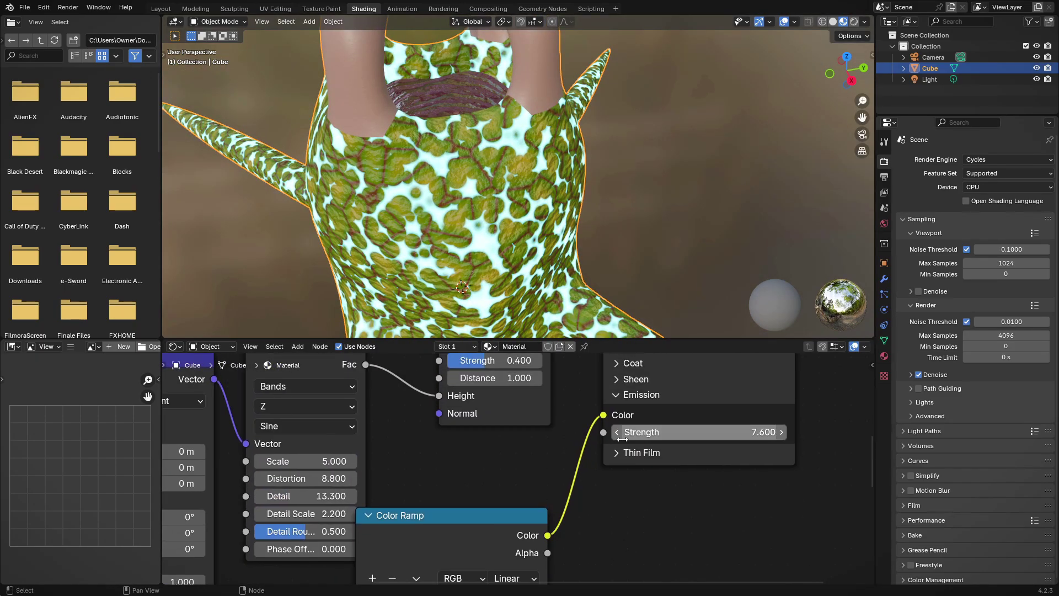
mouse_move(552, 220)
middle_mouse_down()
mouse_move(479, 100)
mouse_move(422, 181)
mouse_move(568, 132)
mouse_move(472, 107)
middle_mouse_up()
scroll(472, 107, "down", 2)
scroll(496, 469, "down", 3)
middle_click_drag(442, 469, 552, 464)
scroll(561, 459, "up", 4)
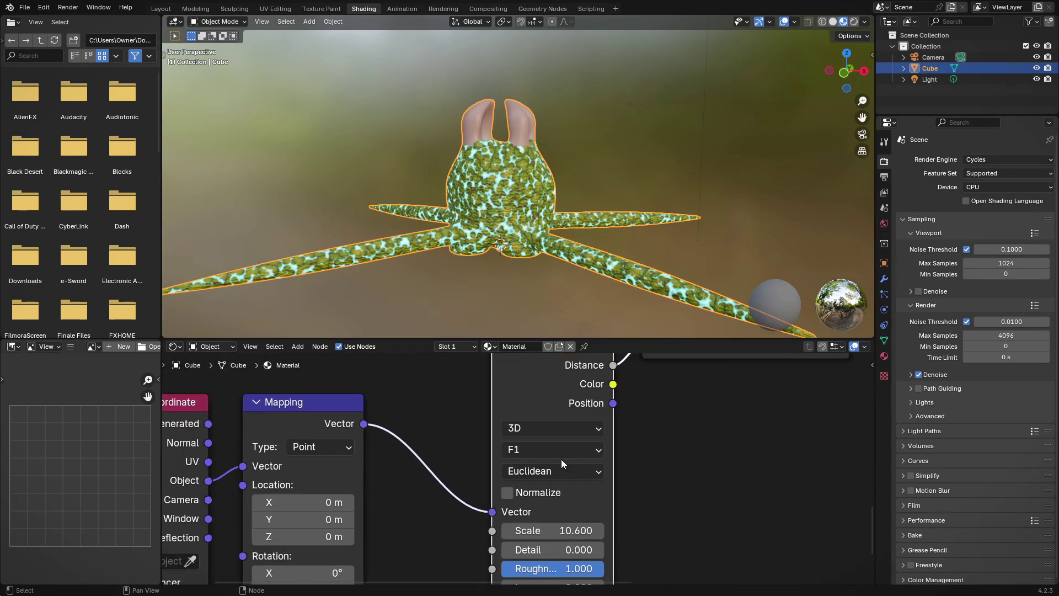
scroll(561, 521, "up", 2)
Try the Voronoi F2 feature with lacunarity 24.100 and scale raised to 52.600
left_click(574, 440)
left_click(585, 414)
left_click(555, 437)
left_click(518, 322)
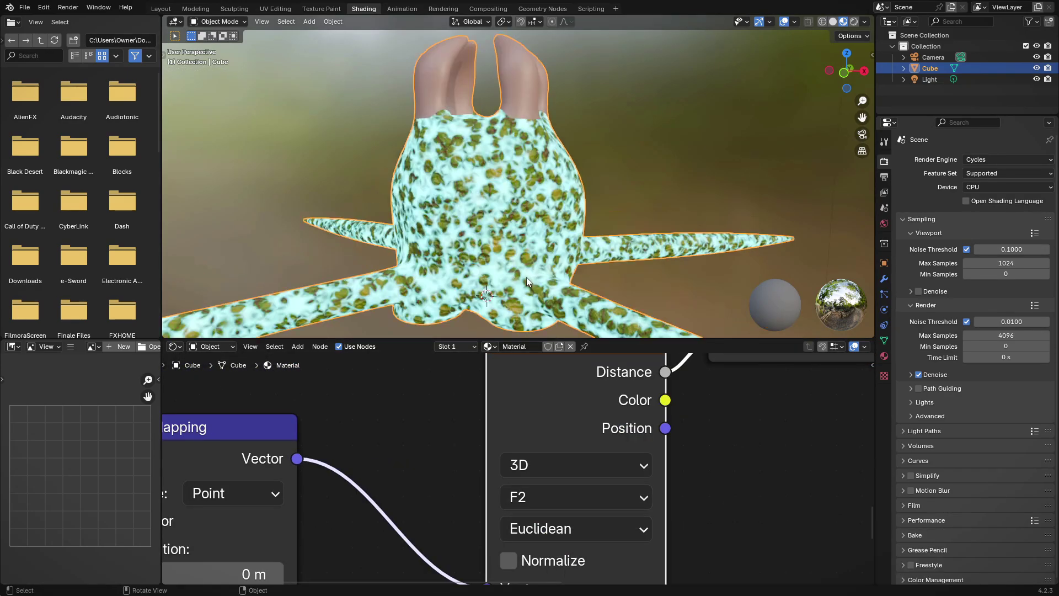
left_click_drag(519, 486, 474, 486)
middle_click_drag(332, 469, 332, 391)
left_click_drag(519, 406, 585, 407)
left_click_drag(519, 438, 474, 437)
left_click_drag(519, 495, 584, 494)
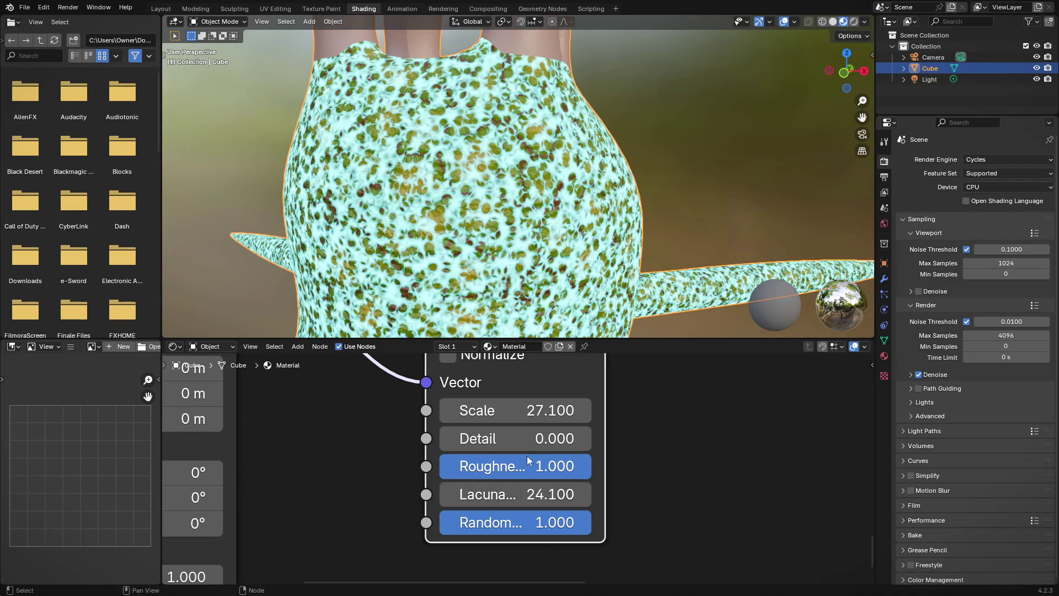
middle_click_drag(331, 391, 334, 500)
left_click_drag(520, 515, 585, 516)
Switch the Voronoi distance metric to Manhattan
scroll(520, 516, "down", 3)
middle_click_drag(552, 309, 462, 316)
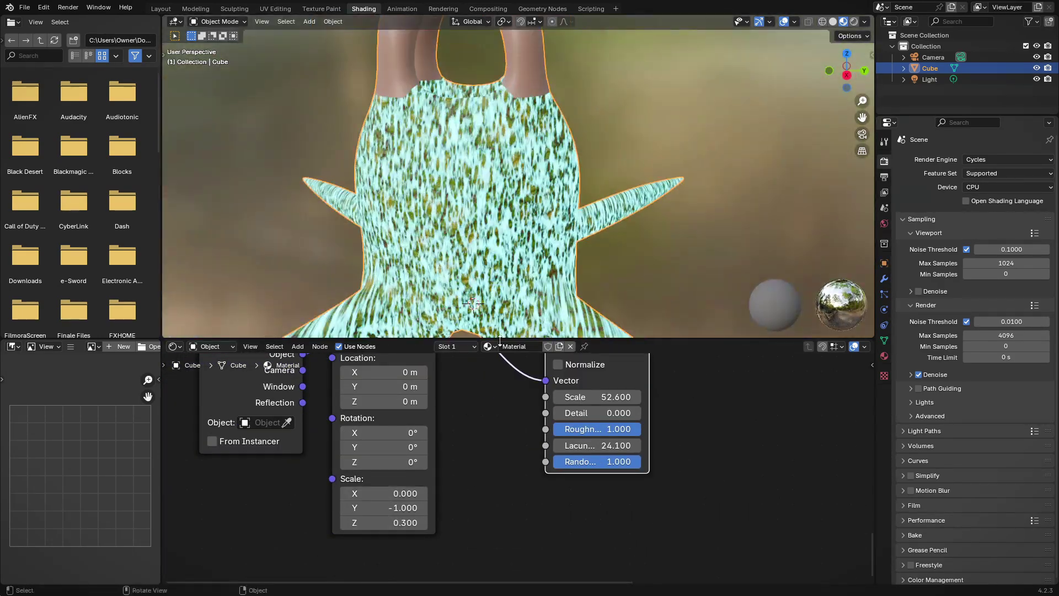
scroll(475, 459, "up", 2)
left_click(600, 466)
left_click(610, 530)
Return the Voronoi feature to F1, passing Distance to Edge, with scale 8.300
scroll(489, 410, "down", 1)
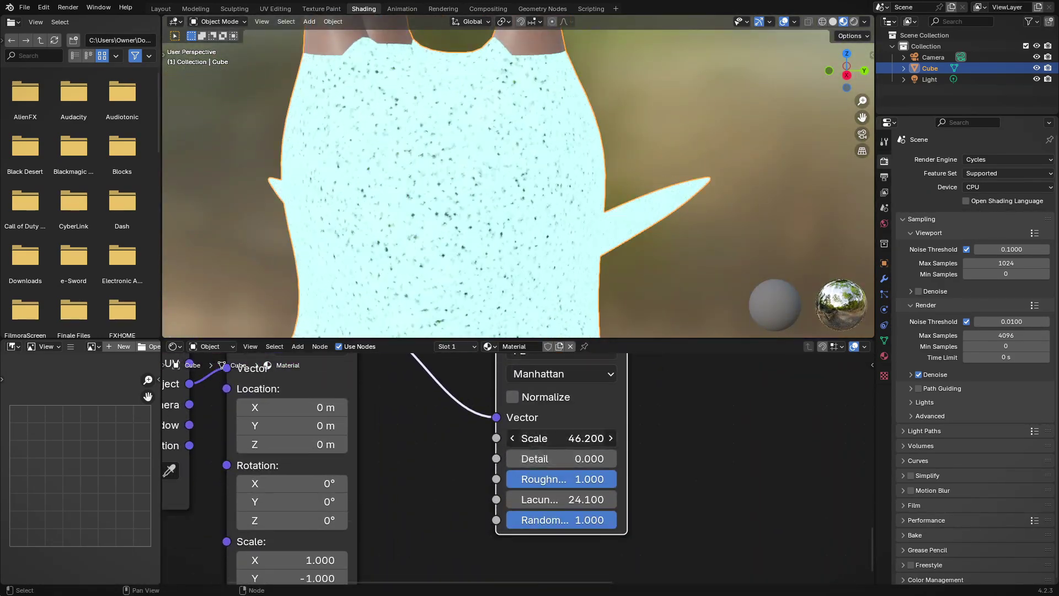
middle_click_drag(419, 386, 418, 496)
left_click(558, 461)
left_click(530, 419)
left_click(557, 395)
left_click(529, 466)
middle_click_drag(518, 221, 552, 220)
middle_click_drag(535, 409, 514, 310)
left_click_drag(538, 450, 574, 450)
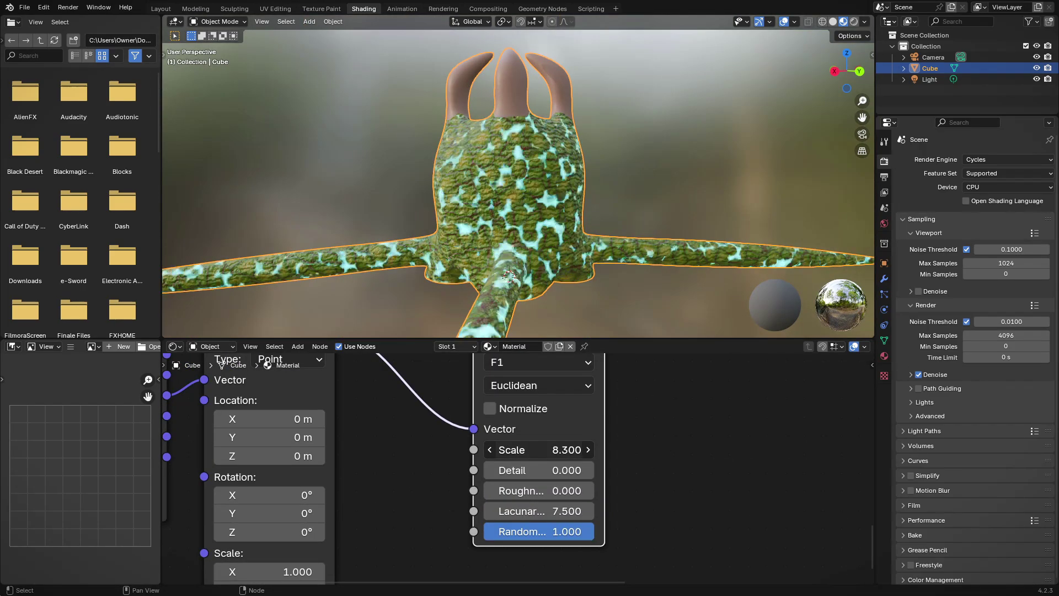
middle_click_drag(519, 221, 530, 265)
scroll(483, 413, "down", 2)
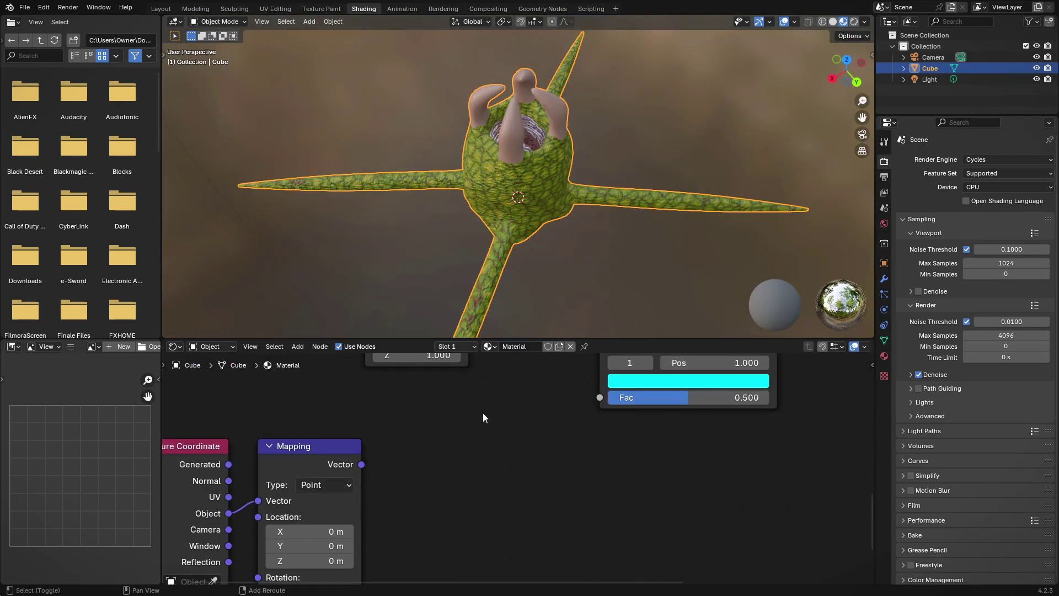
Add a Wave Texture node between the Mapping vector and the color ramp
key("shift+a")
left_click(550, 426)
left_click(429, 432)
left_click_drag(540, 473, 602, 394)
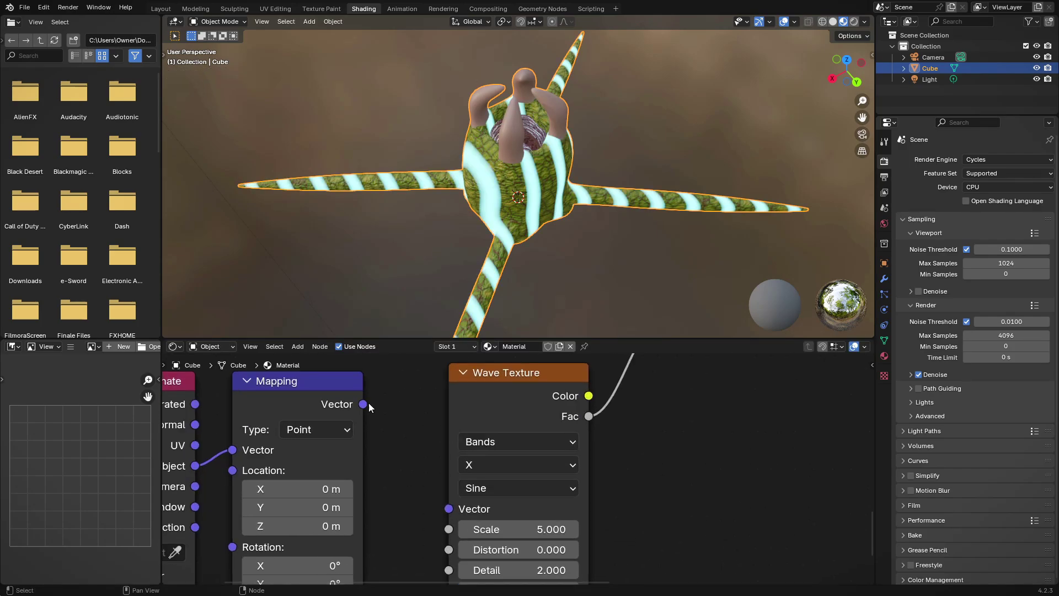
left_click_drag(360, 404, 450, 509)
Give the wave a Triangle profile at scale 5.900 and adjust the mapping Y/Z scale
left_click(509, 490)
left_click(508, 519)
mouse_move(497, 221)
middle_mouse_down()
mouse_move(502, 261)
mouse_move(516, 268)
middle_mouse_up()
scroll(396, 418, "up", 2)
left_click_drag(551, 456, 574, 456)
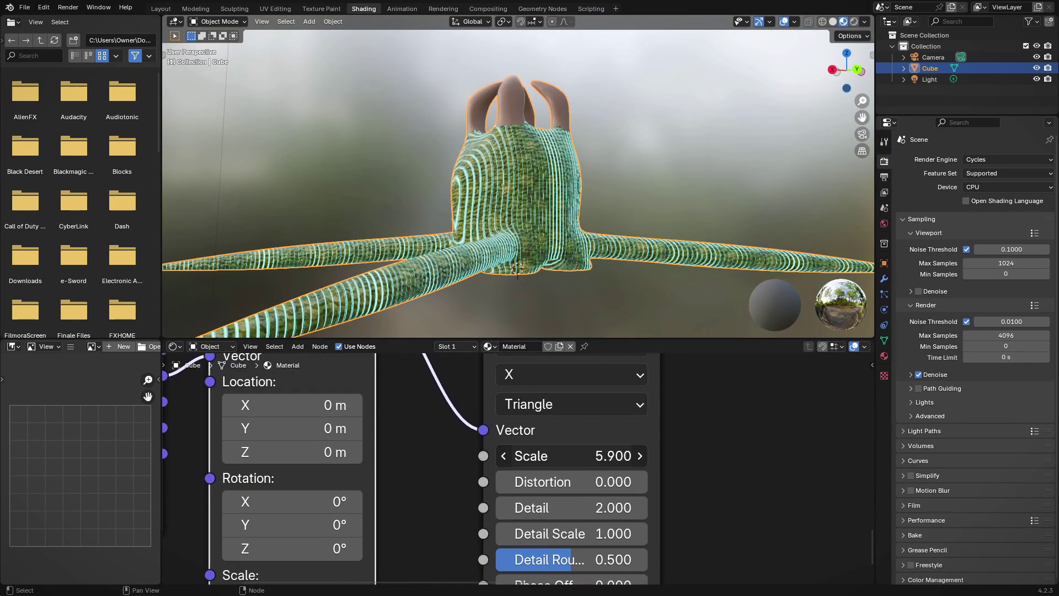
middle_click_drag(517, 269, 519, 254)
double_click(396, 534)
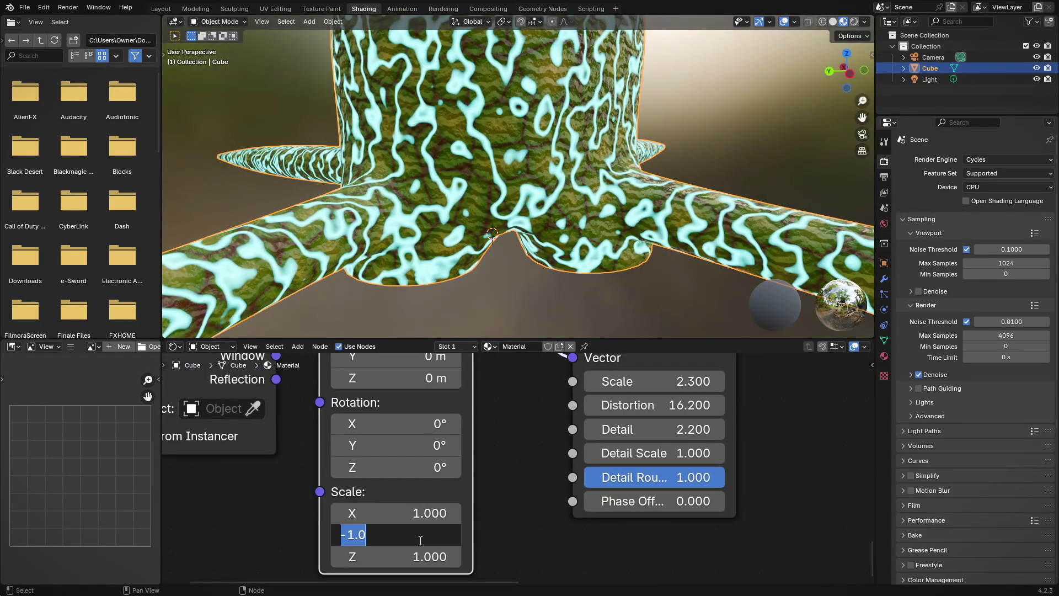
left_click_drag(396, 557, 375, 557)
middle_click_drag(519, 254, 518, 232)
middle_click_drag(607, 441, 547, 524)
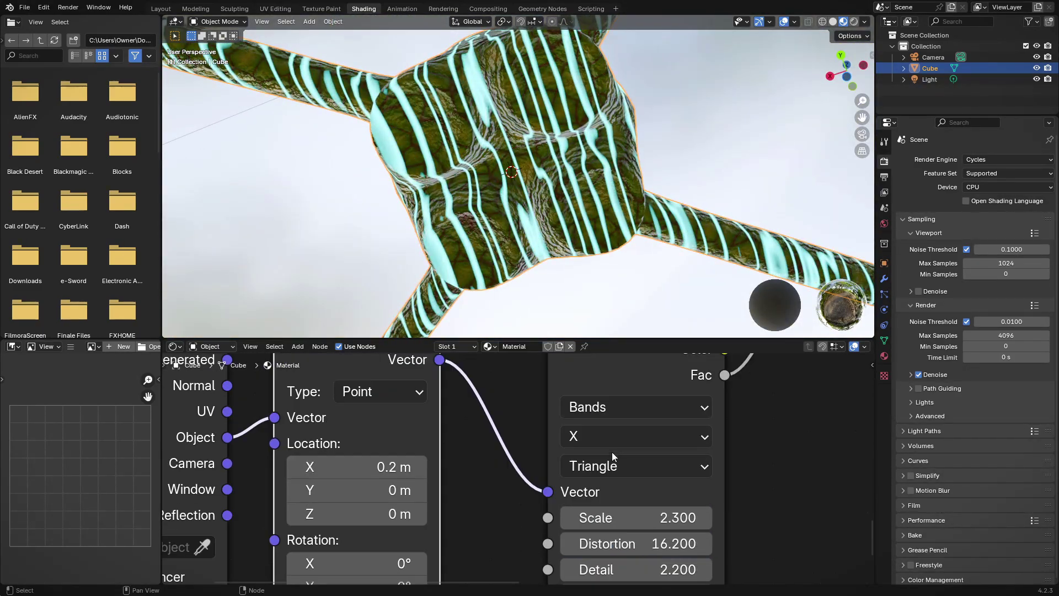
Switch the wave type to Rings along Z, with mapping Location X at 0 m
left_click(634, 436)
left_click(584, 469)
left_click(635, 407)
left_click(574, 420)
middle_click_drag(574, 420, 574, 350)
double_click(367, 397)
type("0")
key("Return")
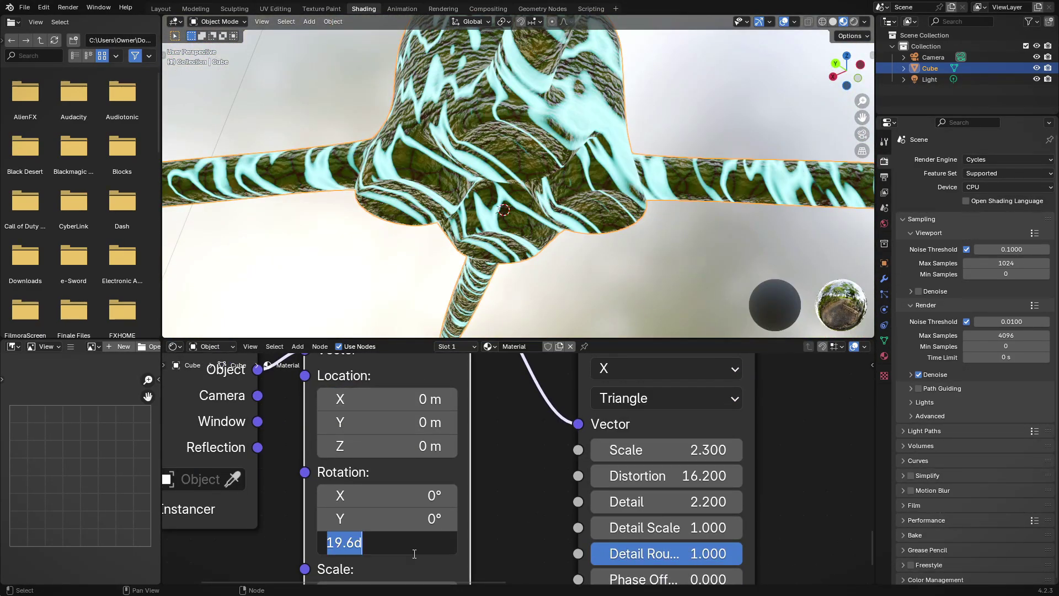
left_click(588, 370)
left_click(589, 491)
Use a Sine profile, distortion 4.1, mapping Z scale 0.4 and wave scale 0.6
left_click(604, 471)
left_click(577, 387)
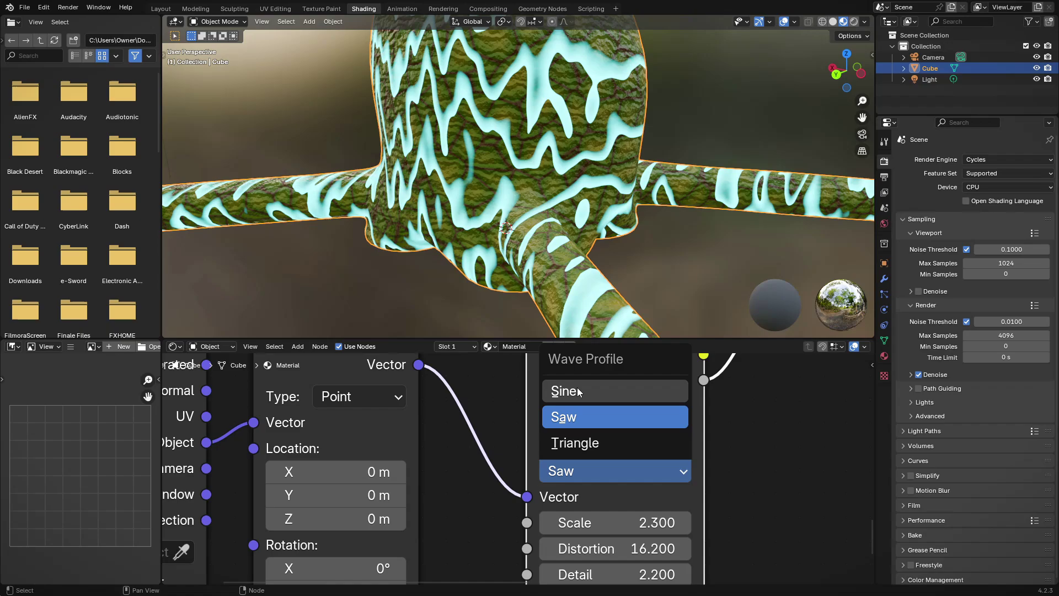
left_click(577, 364)
left_click_drag(588, 455, 552, 455)
mouse_move(607, 221)
middle_mouse_down()
mouse_move(566, 74)
mouse_move(500, 130)
mouse_move(632, 450)
mouse_move(429, 507)
middle_mouse_up()
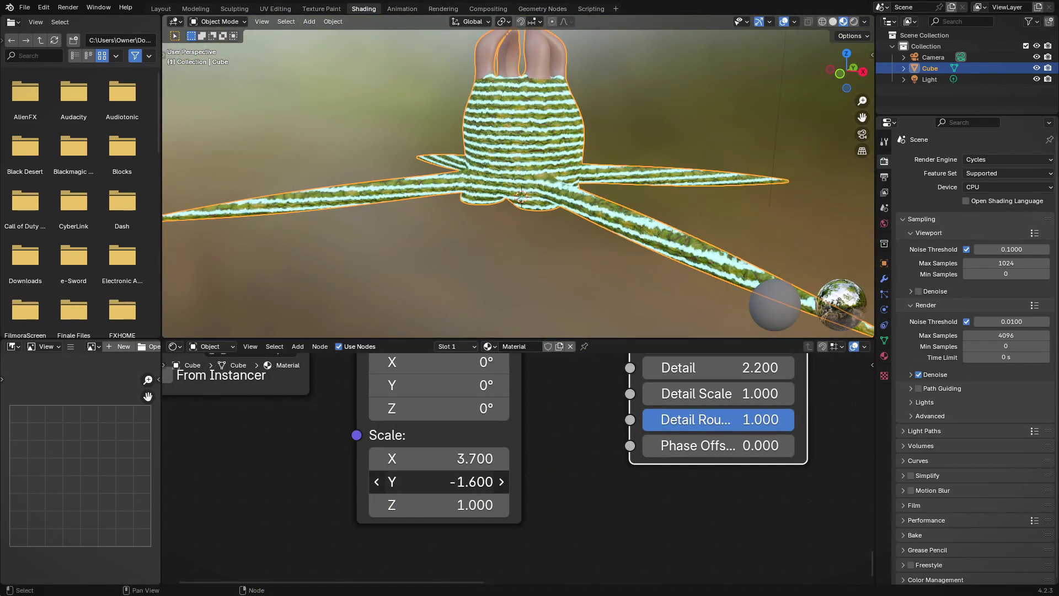
left_click_drag(436, 505, 458, 505)
scroll(458, 505, "down", 2)
left_click_drag(710, 478, 634, 478)
Position the band with mapping Y scale 0.010 and Z location 4.2 m
scroll(453, 453, "up", 2)
scroll(441, 505, "up", 5, "shift")
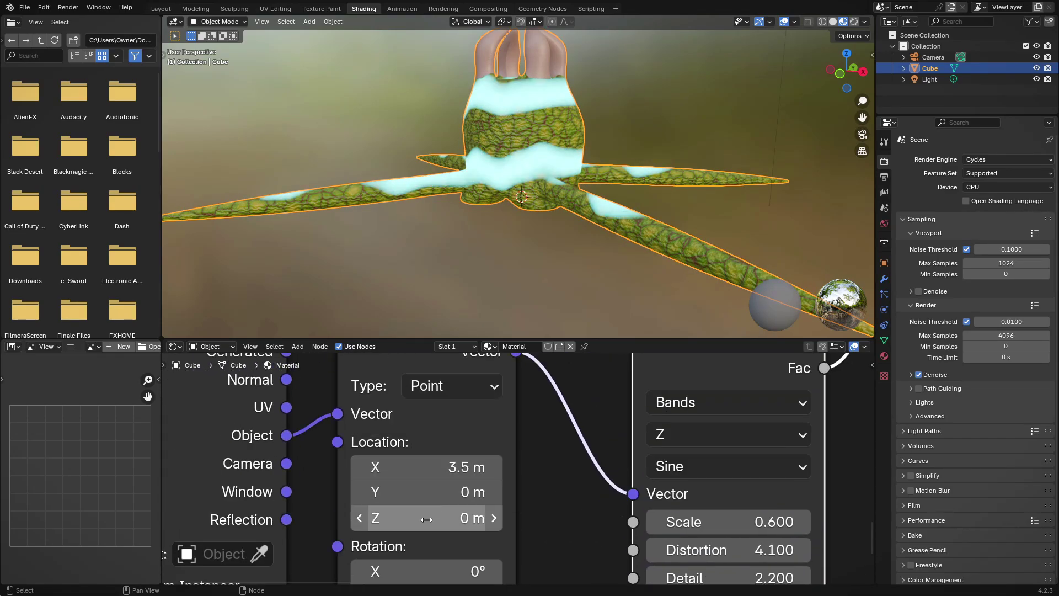
left_click_drag(420, 518, 442, 518)
scroll(441, 518, "down", 4, "shift")
left_click_drag(530, 528, 503, 542)
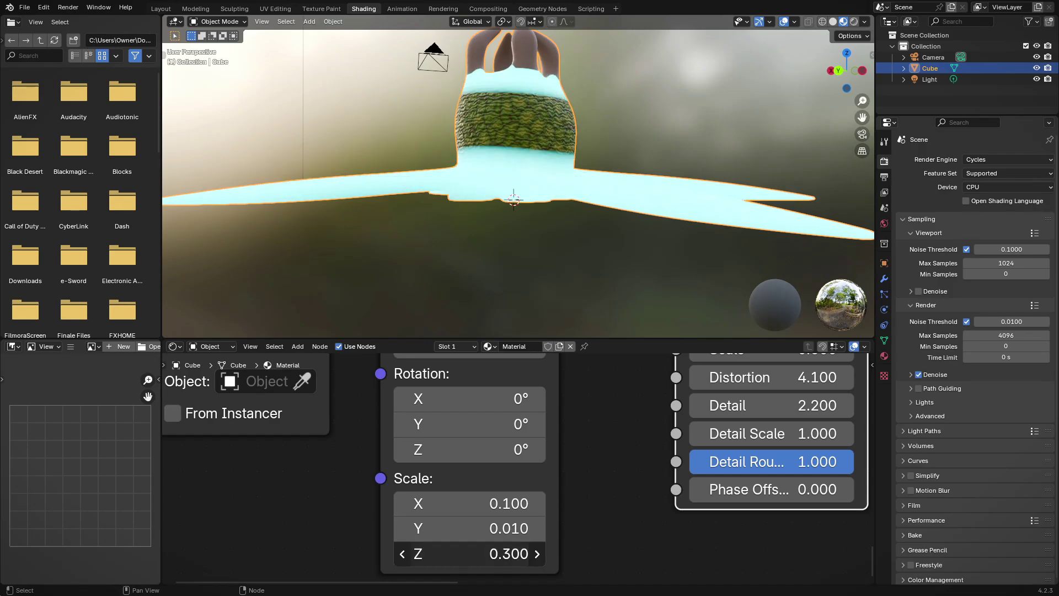
left_click_drag(469, 554, 441, 553)
middle_click_drag(481, 486, 473, 357)
left_click_drag(464, 447, 442, 447)
middle_click_drag(442, 552, 441, 405)
left_click_drag(475, 551, 452, 552)
scroll(475, 551, "down", 5)
middle_click_drag(475, 552, 398, 377)
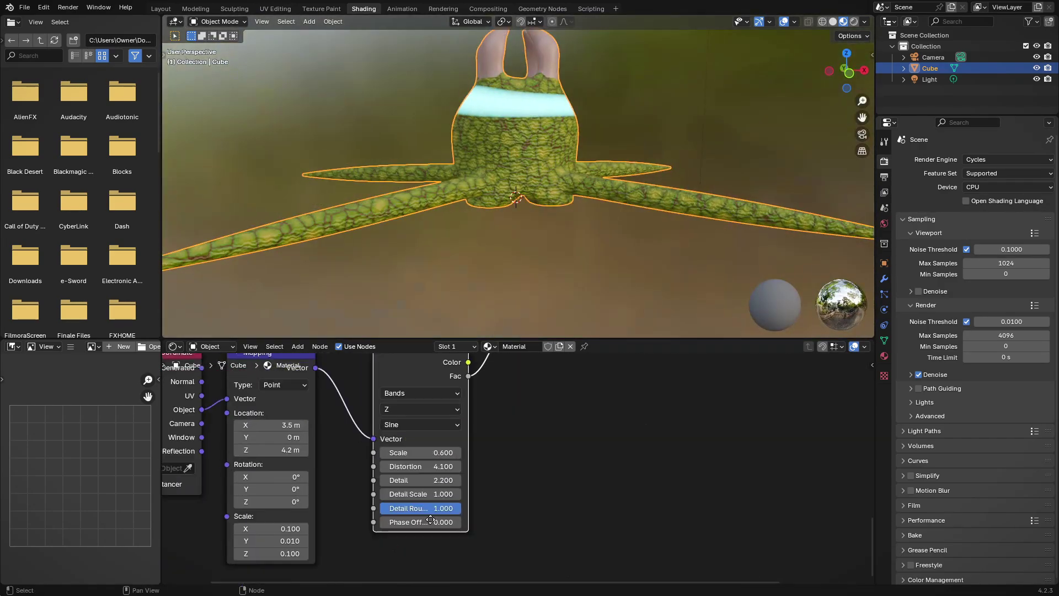
Set wave distortion to 0, move the band to Z 6.3 m, wave scale 0.7
scroll(573, 479, "up", 3)
left_click(572, 479)
type("0")
left_click(523, 445)
left_click_drag(331, 441, 365, 440)
mouse_move(469, 220)
middle_mouse_down()
mouse_move(385, 301)
mouse_move(441, 276)
mouse_move(503, 270)
middle_mouse_up()
Dim the emission strength to 0.8
scroll(502, 266, "down", 5)
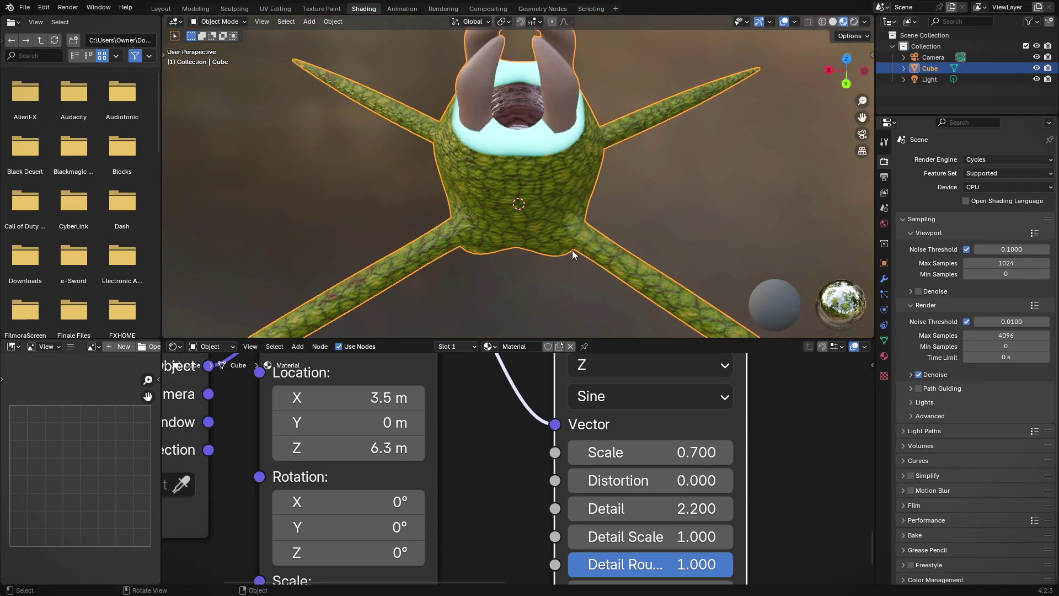
scroll(571, 250, "down", 3)
scroll(607, 469, "down", 4)
scroll(724, 431, "up", 5)
left_click_drag(712, 438, 635, 438)
scroll(571, 244, "up", 5)
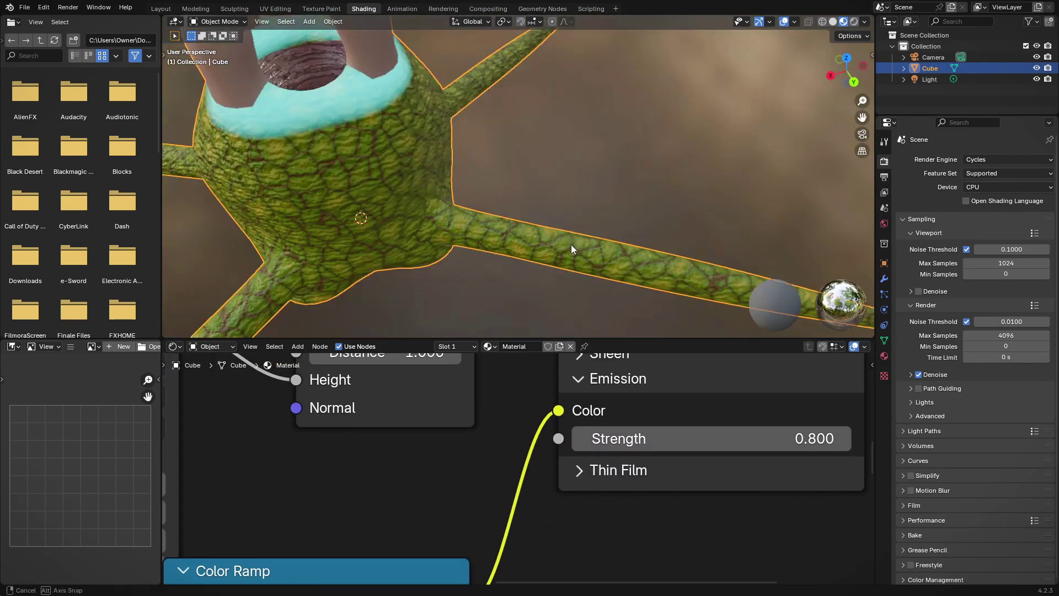
middle_click_drag(571, 244, 729, 280)
scroll(637, 472, "down", 5)
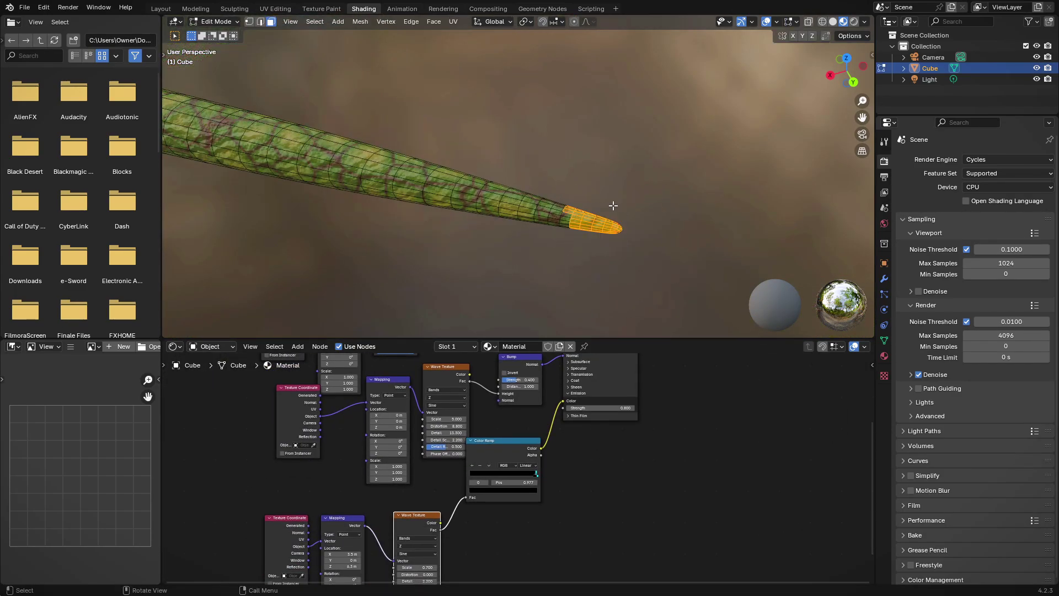
scroll(454, 182, "down", 5)
Shrink the face selection down to just the arm tip
mouse_move(454, 182)
middle_mouse_down()
mouse_move(619, 166)
mouse_move(575, 175)
mouse_move(553, 196)
middle_mouse_up()
key("ctrl+KP_Subtract")
scroll(520, 210, "up", 6)
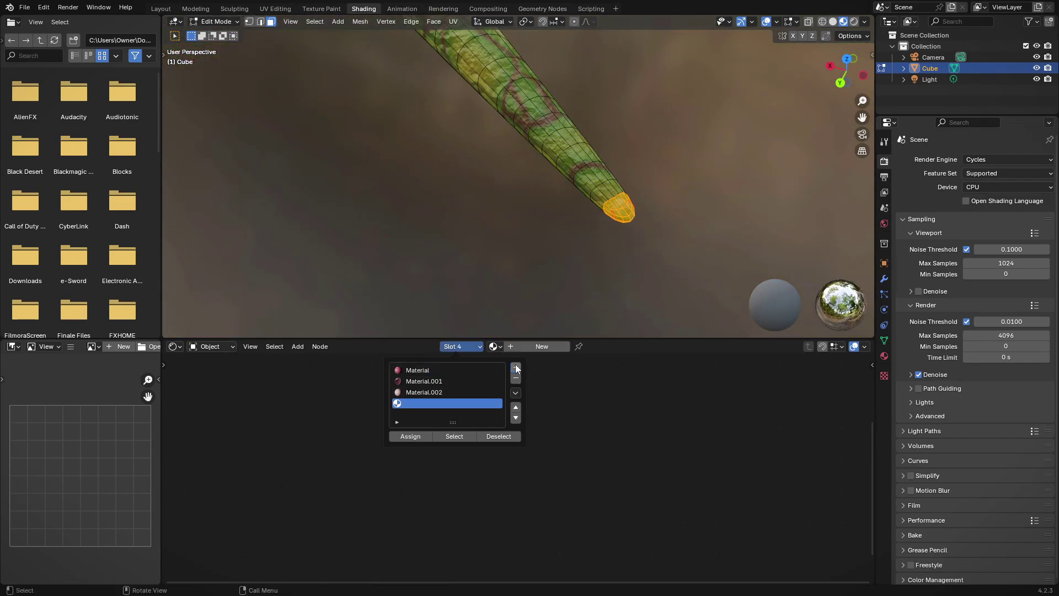
scroll(430, 477, "up", 5)
Create Material.003 in the fourth slot with a cyan emission colour
left_click(580, 504)
left_click(710, 535)
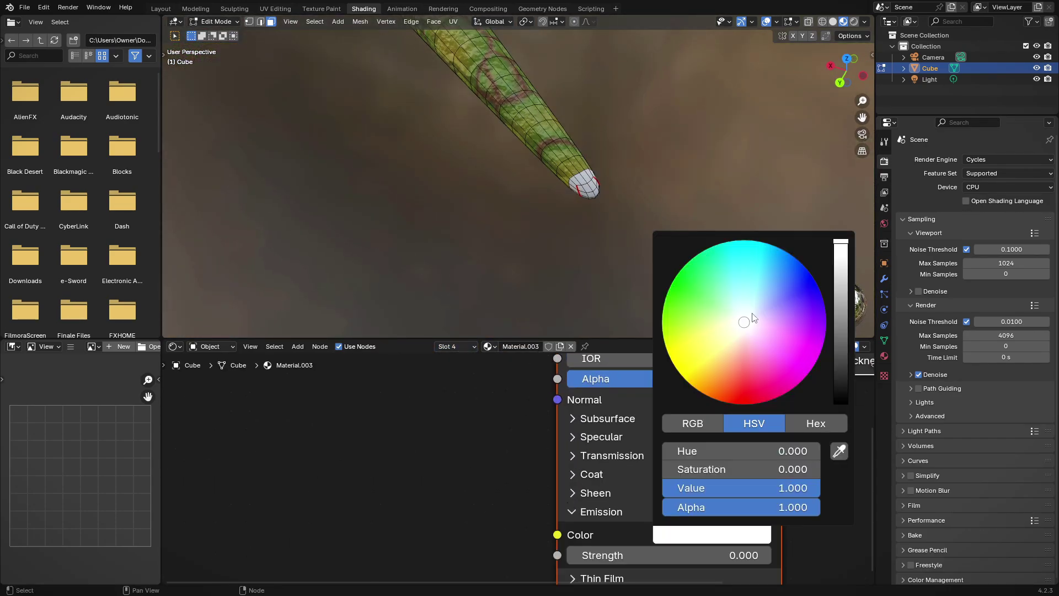
left_click(753, 347)
mouse_move(420, 232)
middle_mouse_down()
mouse_move(459, 226)
mouse_move(557, 159)
mouse_move(532, 255)
middle_mouse_up()
middle_click_drag(624, 381, 606, 538)
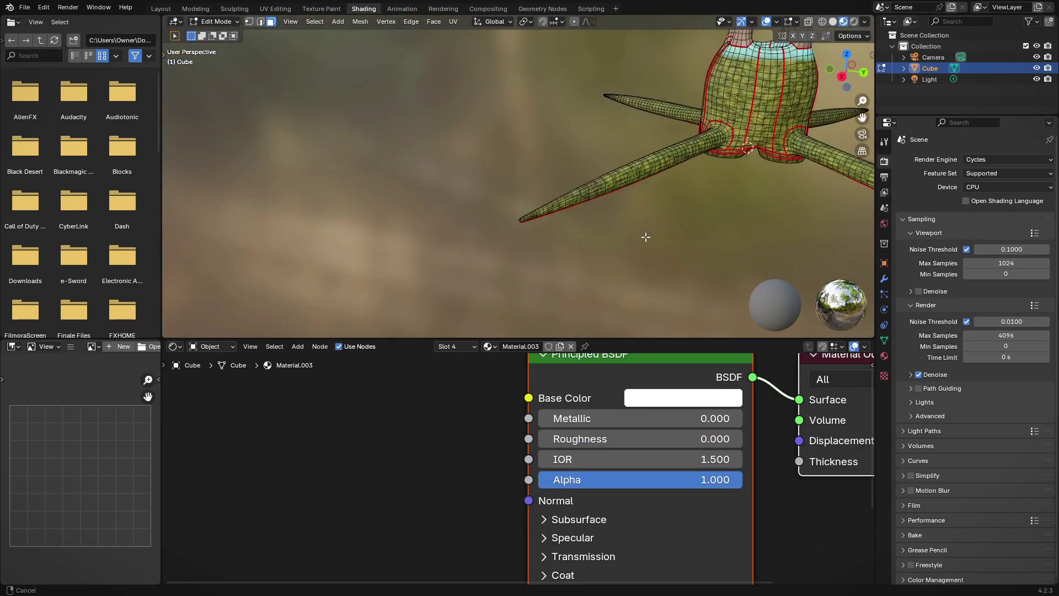
middle_click_drag(527, 29, 456, 193)
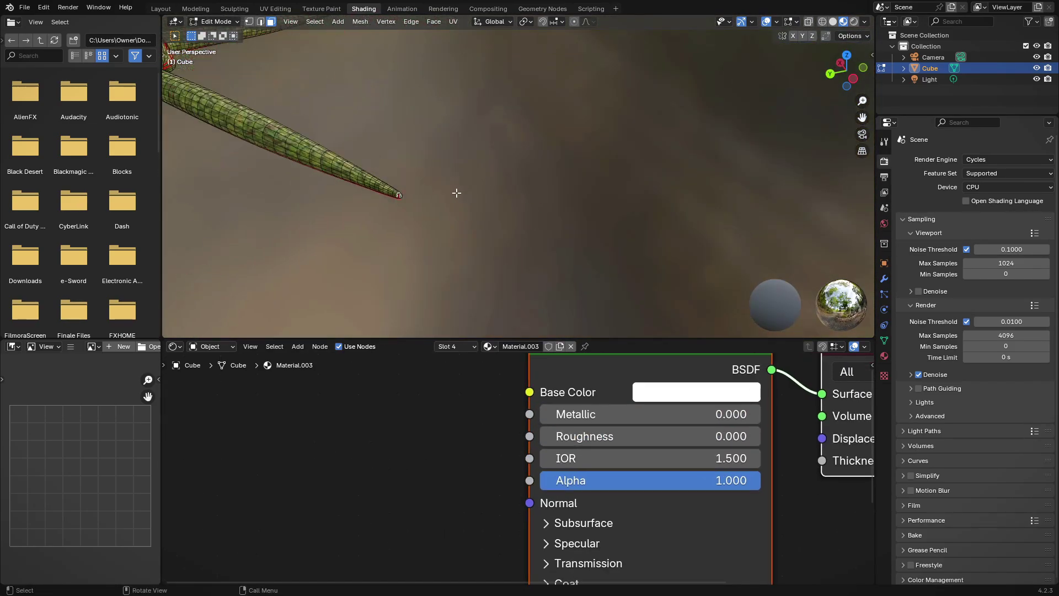
middle_click_drag(610, 238, 496, 232)
Make the Material.003 slot active in the material slot list
left_click(456, 346)
middle_click_drag(441, 199, 408, 210)
middle_click_drag(585, 574, 554, 321)
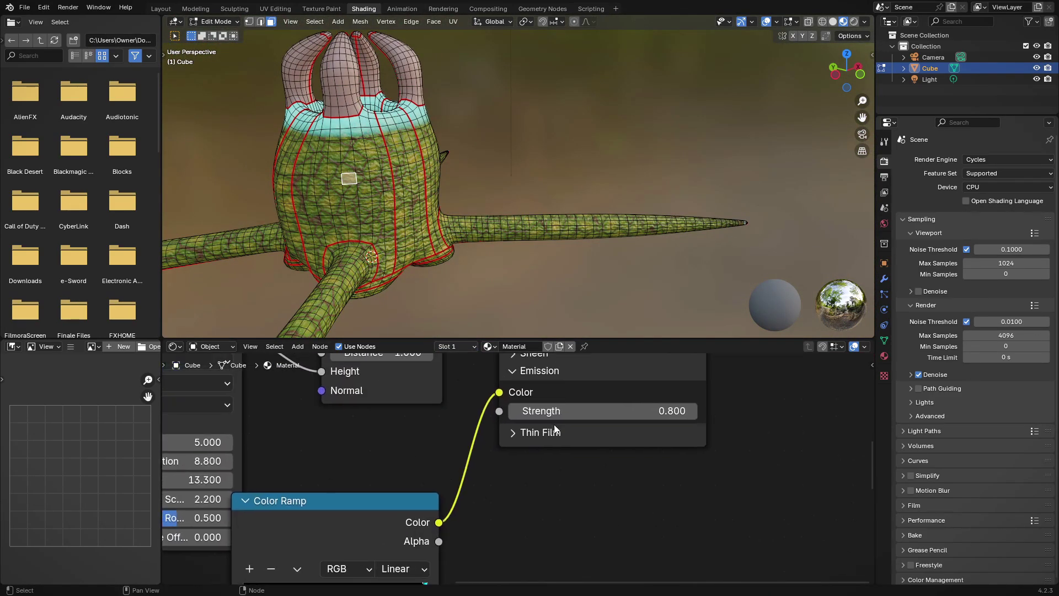
left_click(431, 403)
mouse_move(548, 249)
middle_mouse_down()
mouse_move(569, 264)
mouse_move(497, 231)
middle_mouse_up()
Switch back to the Material.002 slot and select a ring of faces beneath the body
left_click(456, 346)
left_click(422, 386)
scroll(357, 190, "down", 5)
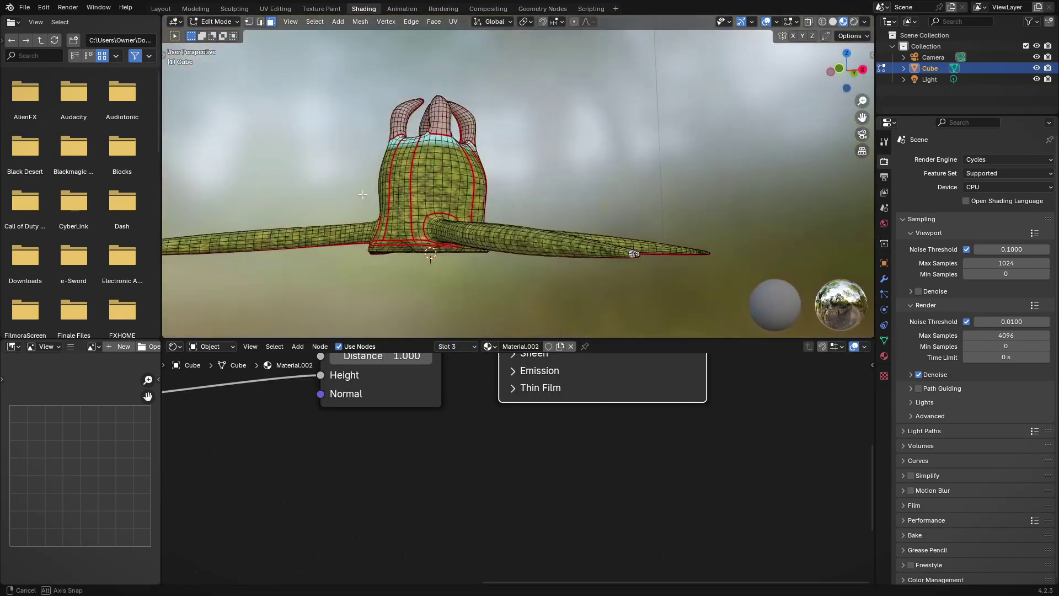
scroll(357, 190, "up", 5)
left_click(552, 110, "alt")
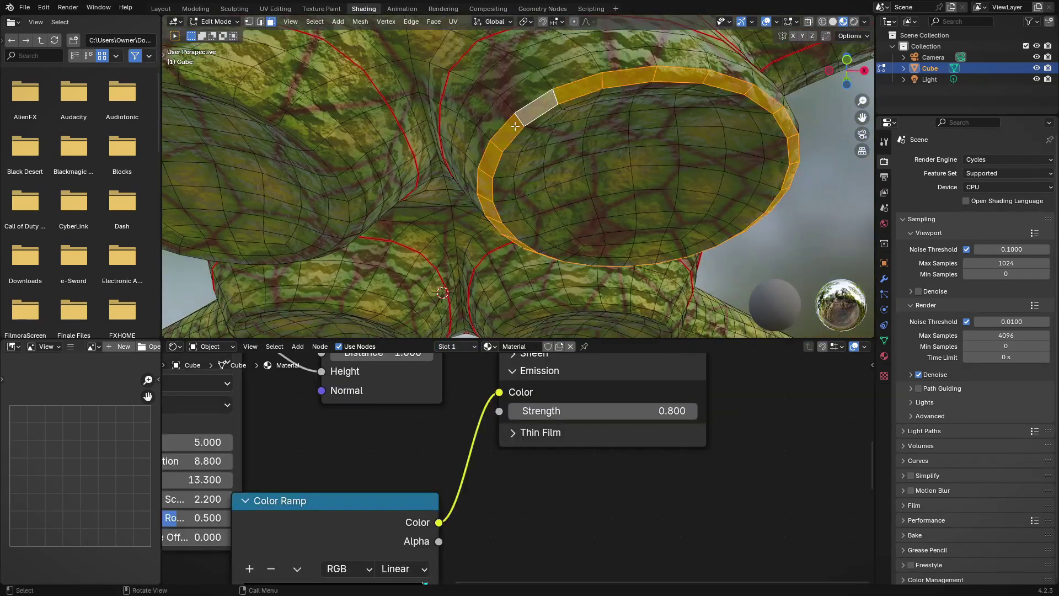
Grow the under-body ring selection, extend it to all four arm tips, and assign Material.003
middle_click_drag(552, 111, 462, 225)
key("ctrl+KP_Add")
middle_click_drag(608, 215, 609, 287)
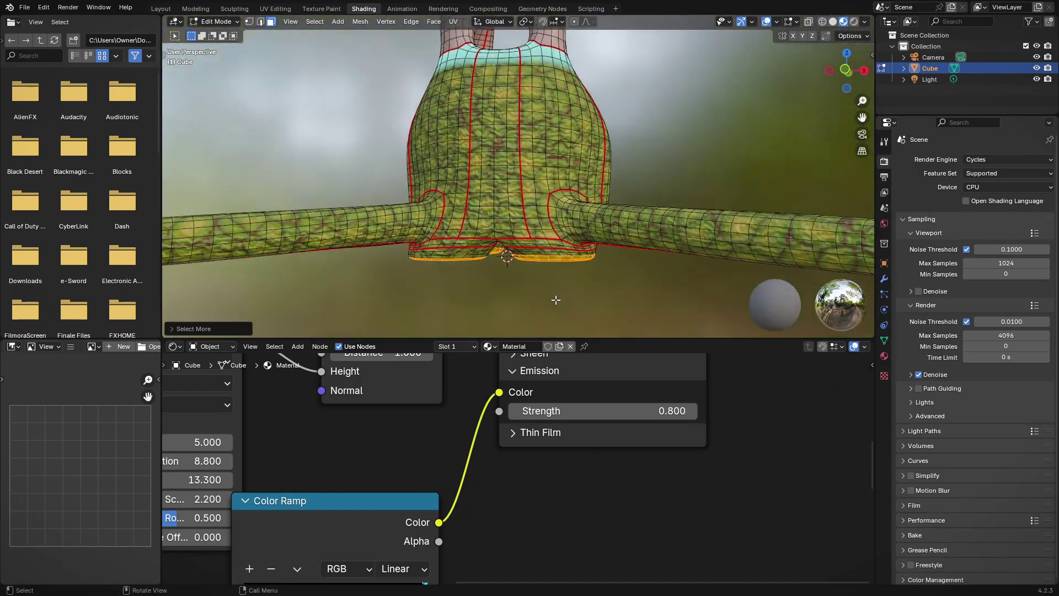
middle_click_drag(687, 389, 666, 528)
middle_click_drag(457, 326, 523, 329)
mouse_move(495, 285)
middle_mouse_down()
mouse_move(496, 232)
mouse_move(552, 165)
mouse_move(422, 152)
mouse_move(442, 209)
middle_mouse_up()
scroll(556, 149, "up", 4)
left_click(556, 149)
scroll(589, 146, "down", 4)
key("ctrl+KP_Add")
key("ctrl+KP_Add")
scroll(442, 221, "down", 4)
left_click(453, 348)
left_click(499, 436)
key("Tab")
Set Material.002's bump strength to 0.292 and distance to 5.2
mouse_move(450, 253)
middle_mouse_down()
mouse_move(288, 135)
mouse_move(456, 147)
middle_mouse_up()
scroll(455, 147, "up", 3)
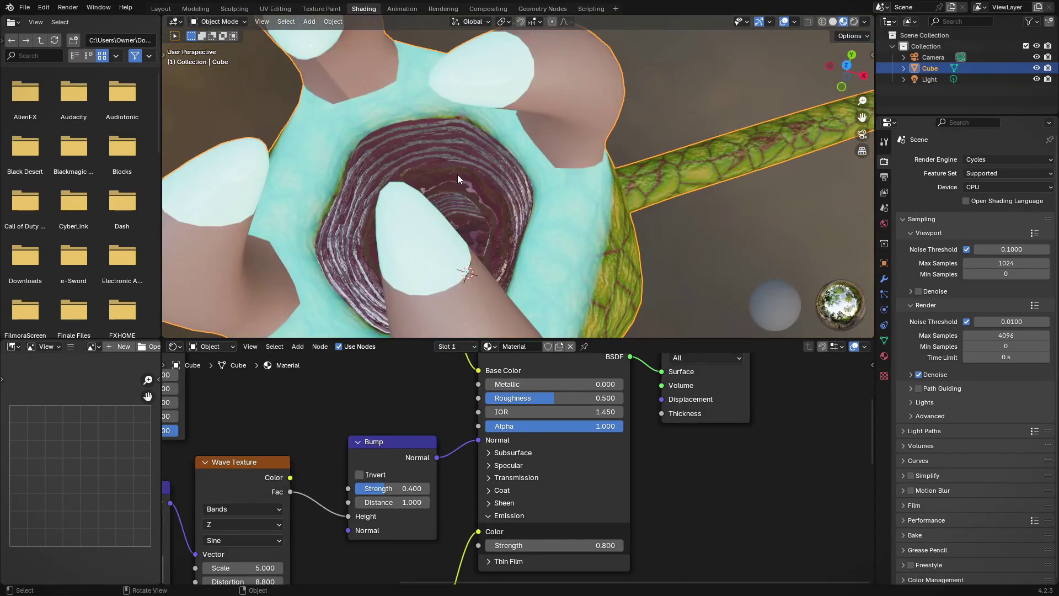
scroll(458, 174, "up", 2)
middle_click_drag(458, 232, 443, 213)
scroll(380, 495, "up", 3)
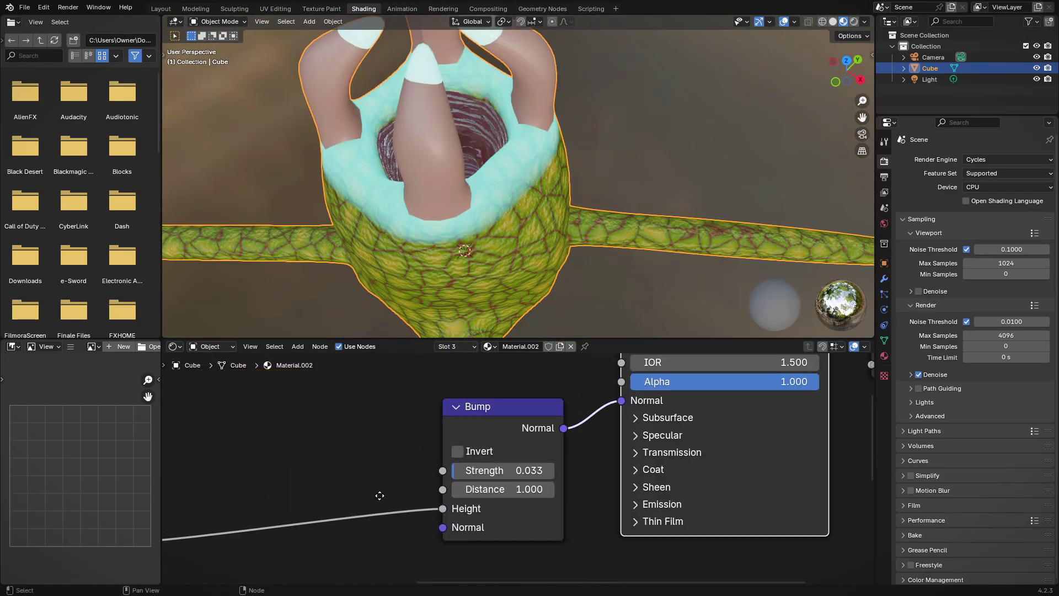
left_click_drag(485, 462, 475, 463)
middle_click_drag(436, 276, 442, 129)
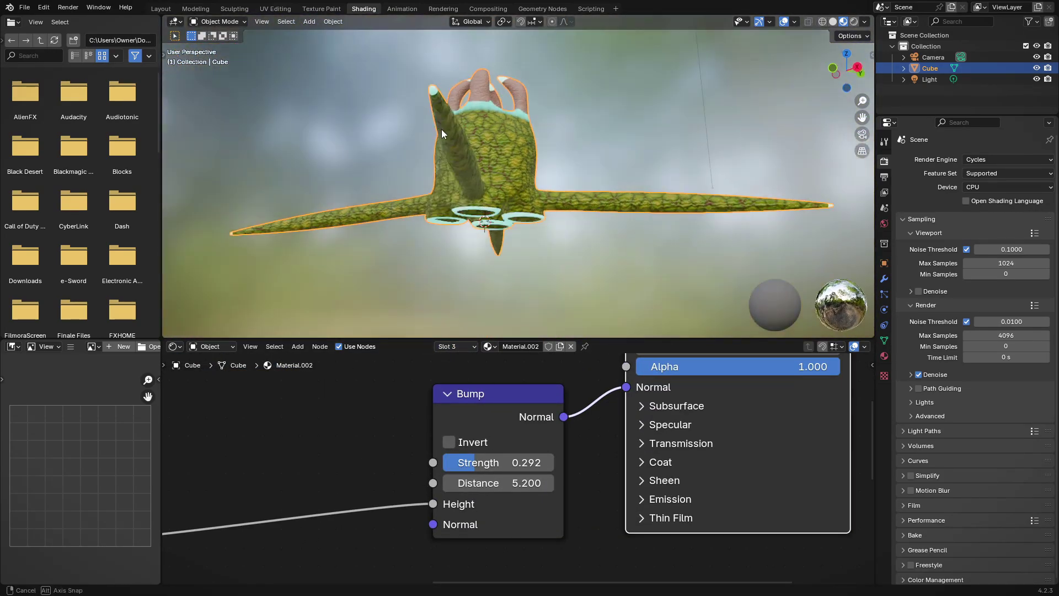
scroll(441, 132, "up", 3)
scroll(436, 114, "up", 3)
Select a face ring around a limb base and switch to the body Material slot
key("Tab")
mouse_move(421, 147)
middle_mouse_down()
mouse_move(448, 155)
mouse_move(320, 179)
middle_mouse_up()
scroll(448, 155, "up", 2)
left_click(448, 155, "alt")
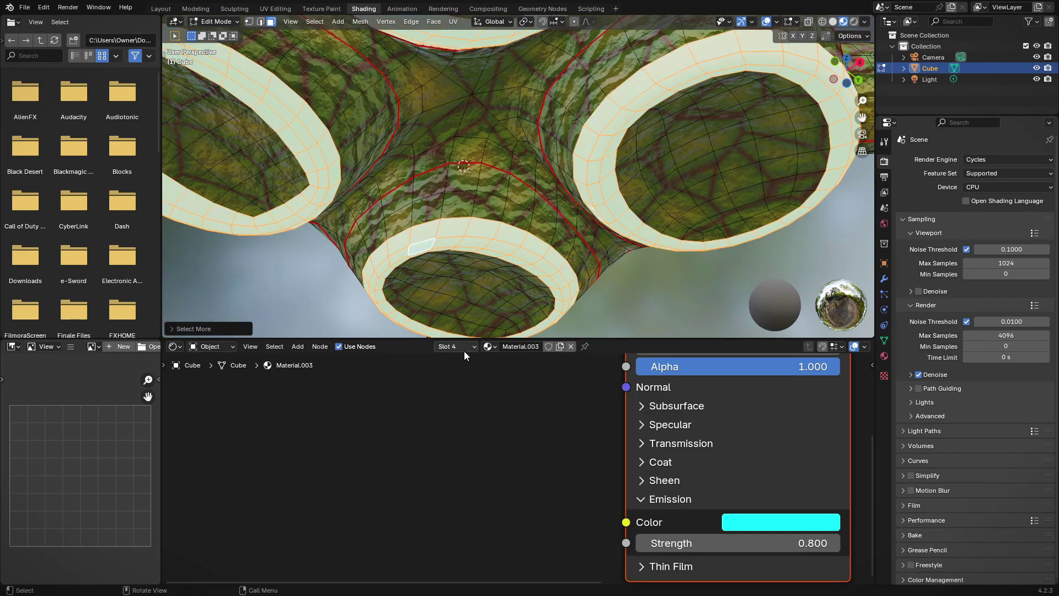
left_click(432, 370)
Orbit into the creature's top opening and select a face there in Edit Mode
scroll(387, 220, "down", 3)
middle_click_drag(386, 221, 333, 291)
key("Tab")
scroll(302, 287, "up", 2)
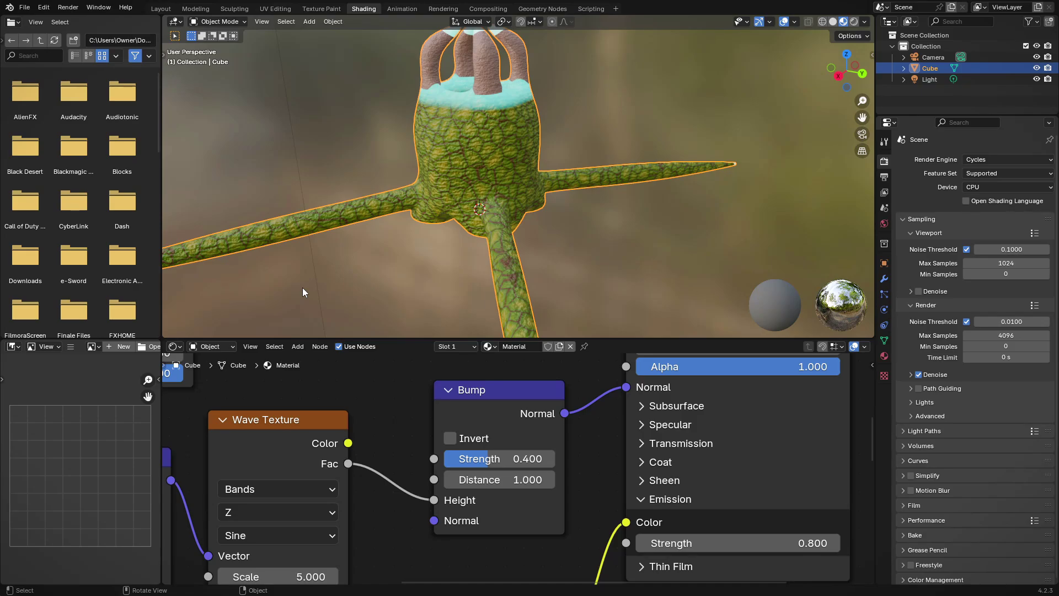
middle_click_drag(303, 287, 554, 178)
key("Tab")
left_click(519, 214)
Select the connected cap faces in the top opening and assign them the body Material
key("ctrl+l")
left_click(457, 347)
left_click(431, 370)
left_click(409, 436)
scroll(556, 230, "up", 3)
scroll(555, 230, "down", 3)
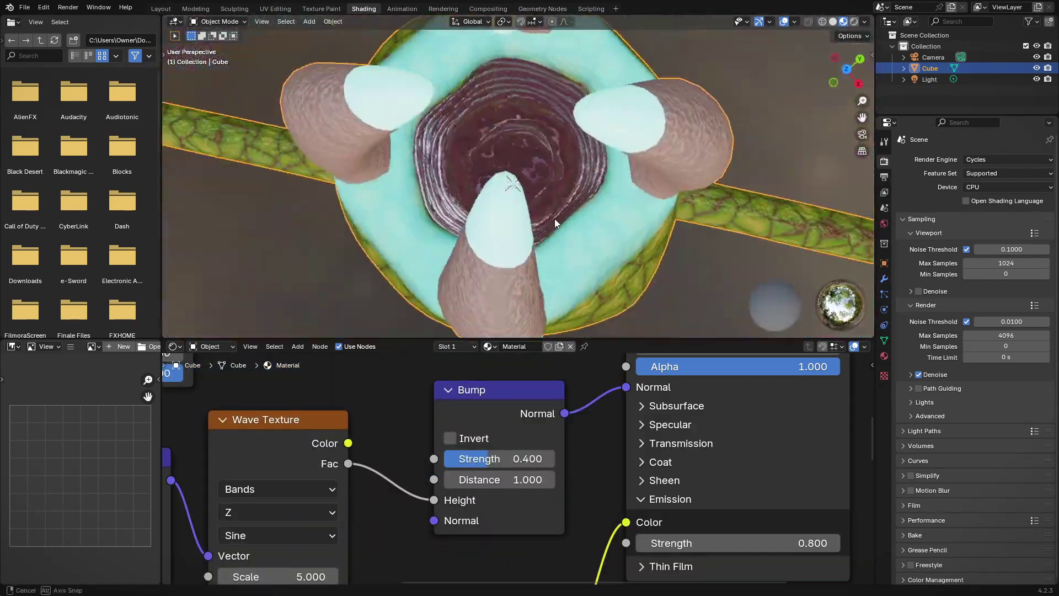
scroll(555, 218, "up", 2)
Switch to the Material.001 slot in Object Mode and inspect the cyan ramp stop colour
left_click(456, 346)
left_click(443, 387)
scroll(524, 246, "down", 2)
key("Tab")
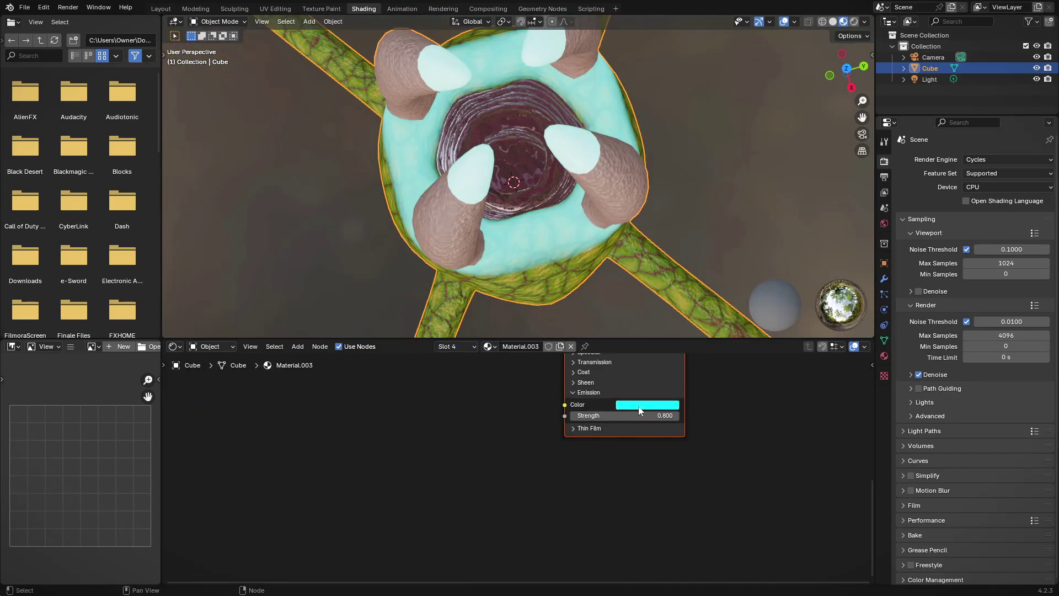
left_click(639, 405)
scroll(534, 494, "up", 3)
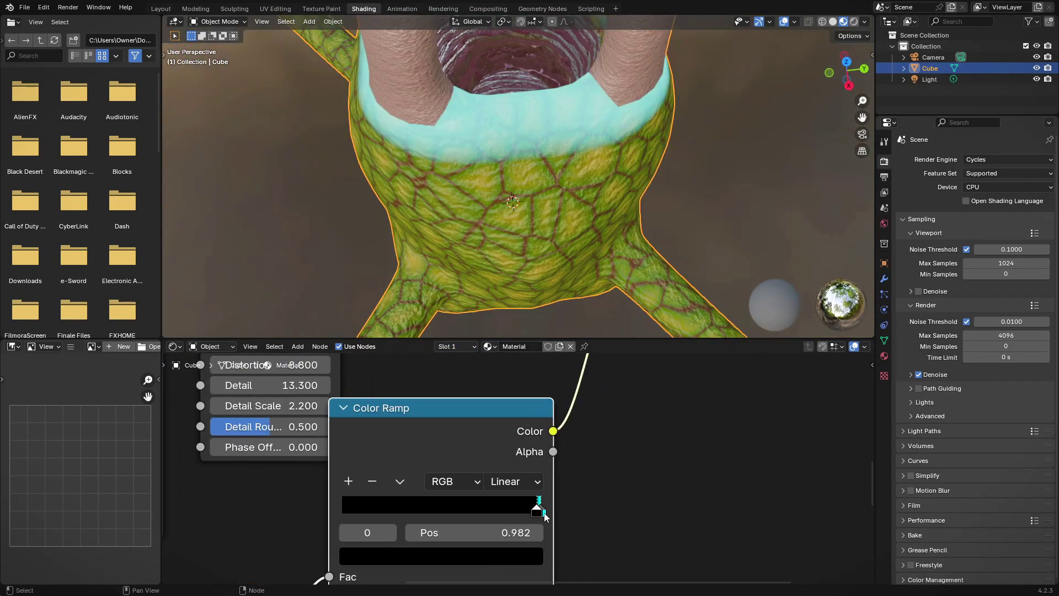
left_click(515, 485)
key("Return")
scroll(519, 182, "down", 3)
left_click(456, 346)
Check Material.003's cyan emission colour, then view the creature from near the top
left_click(436, 420)
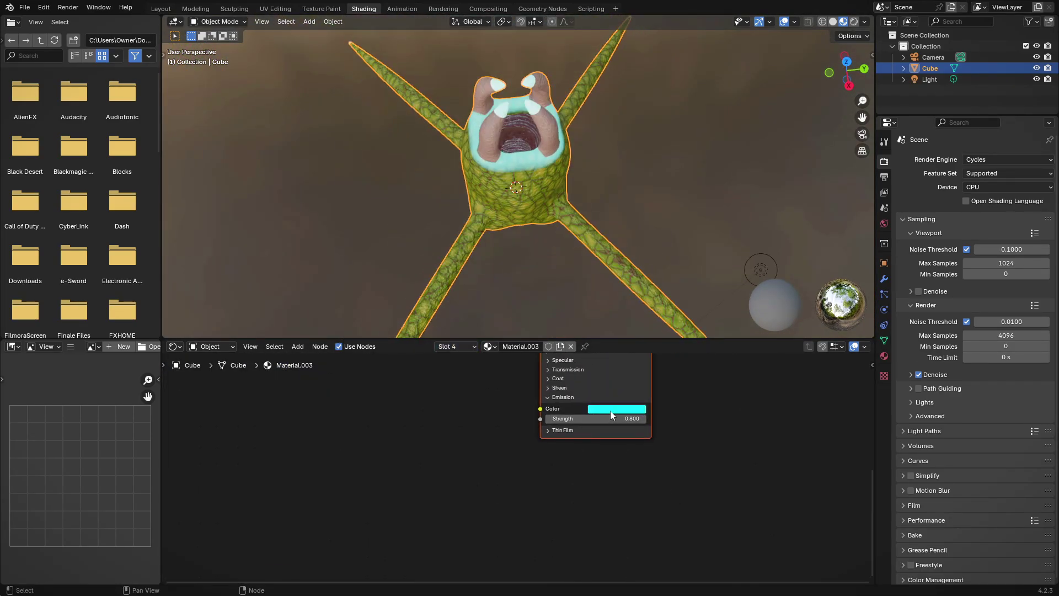
key("Return")
scroll(546, 331, "up", 5)
key("Return")
scroll(590, 270, "down", 5)
middle_click_drag(590, 269, 527, 286)
scroll(527, 286, "up", 3)
scroll(594, 241, "up", 3)
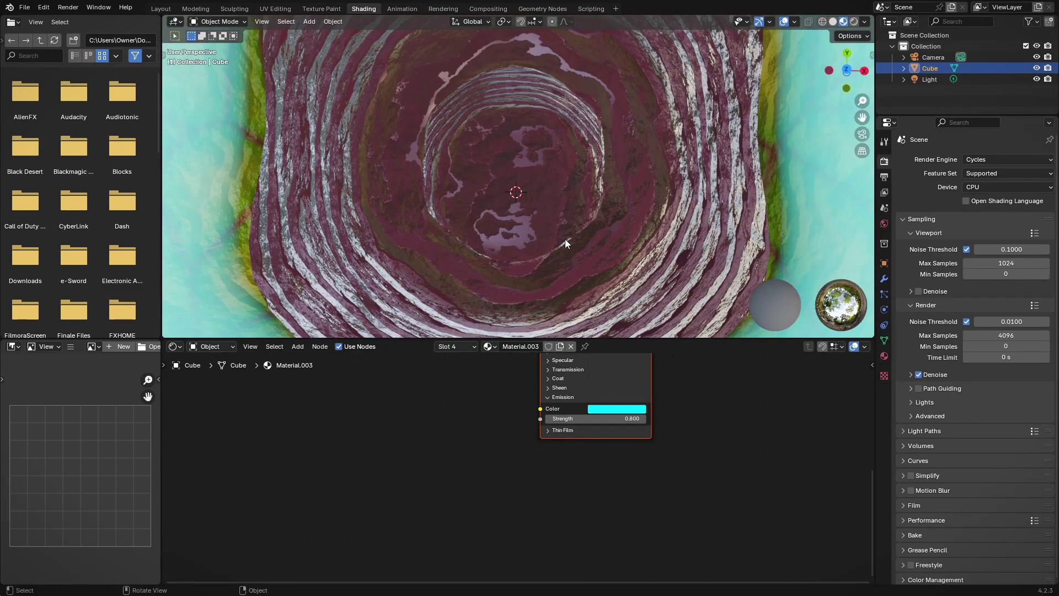
scroll(473, 514, "up", 2)
scroll(475, 508, "up", 2)
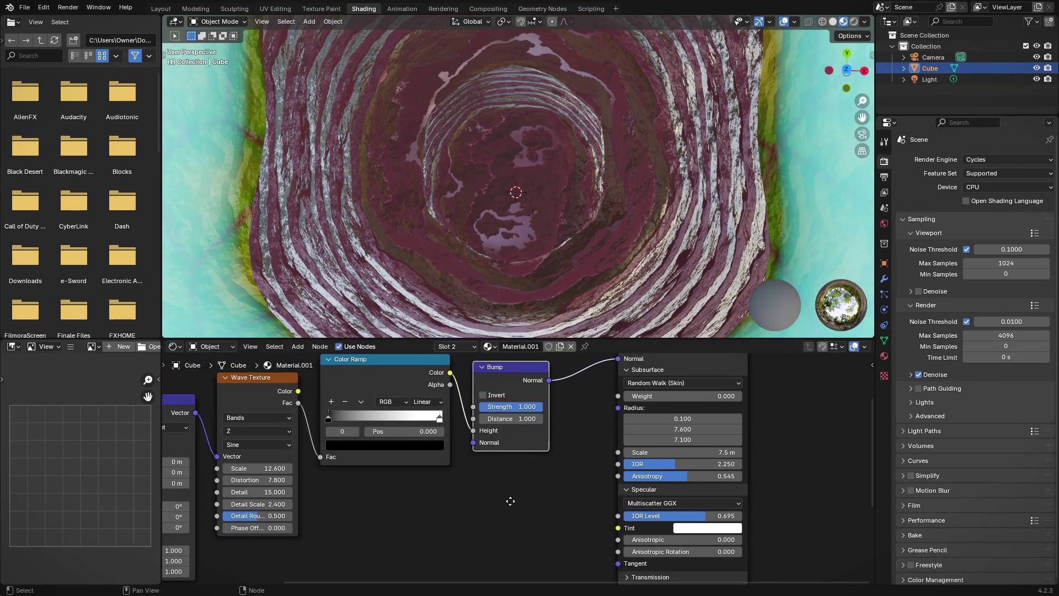
Connect the Color Ramp output to the shader's Emission Strength input
left_click(409, 379, "ctrl+shift")
middle_click_drag(409, 380, 502, 407)
left_click_drag(450, 390, 611, 573)
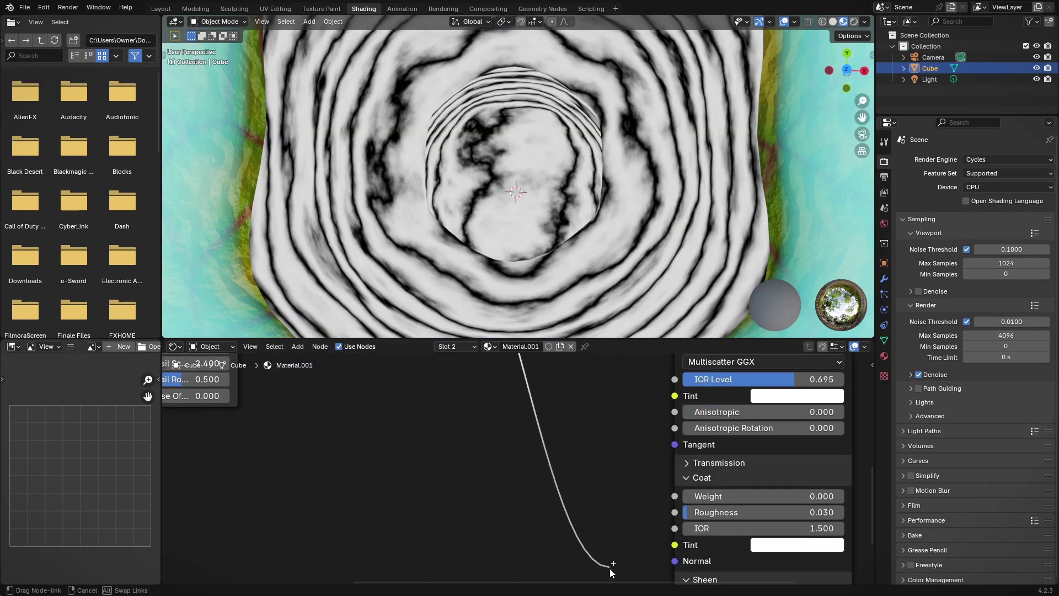
left_click_drag(601, 427, 585, 452)
scroll(539, 497, "down", 2)
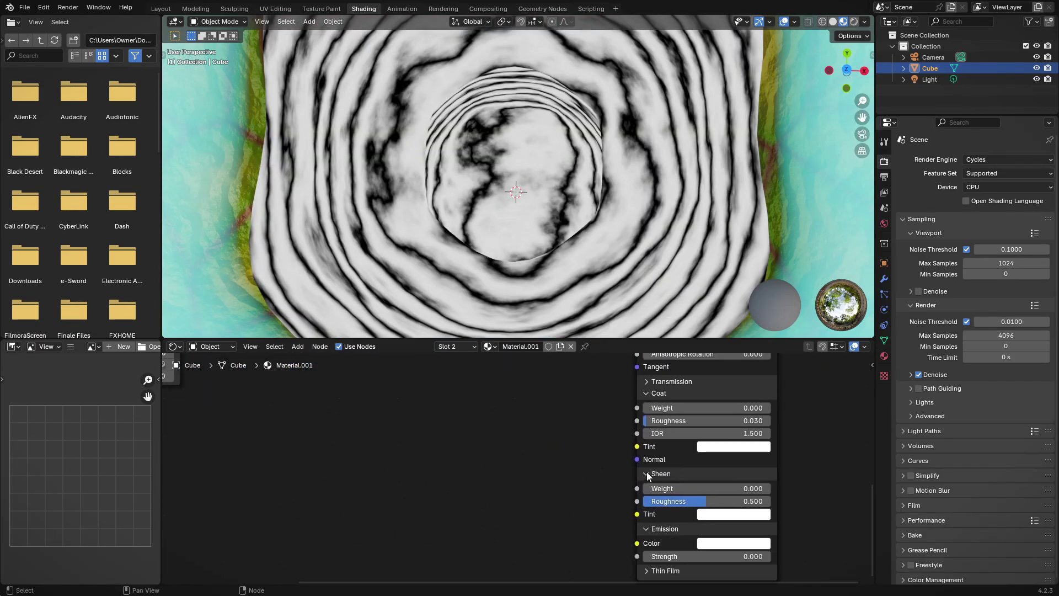
left_click(646, 475)
left_click_drag(548, 386, 703, 522)
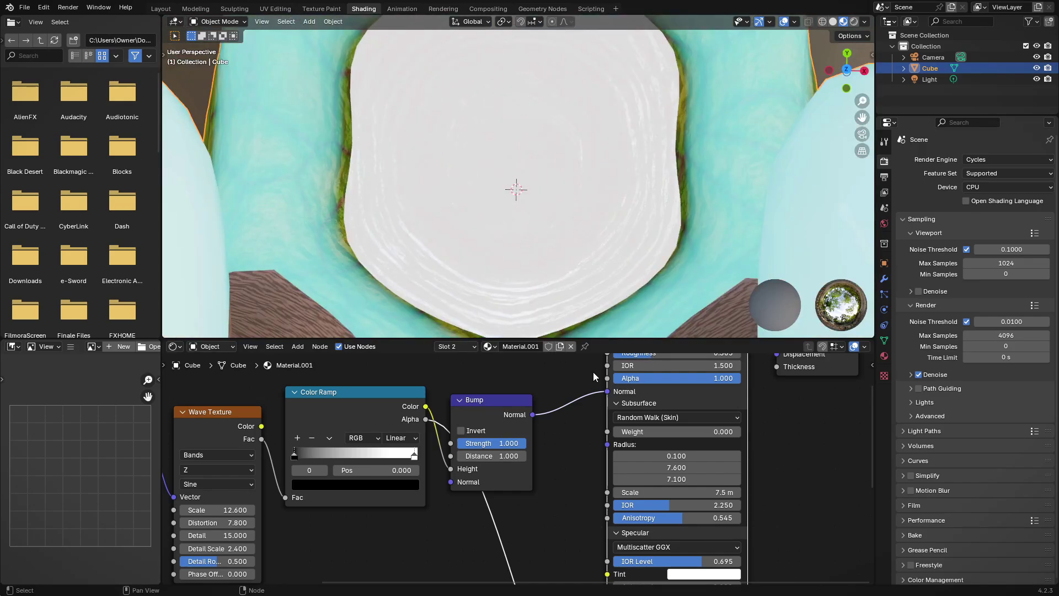
scroll(663, 410, "up", 2)
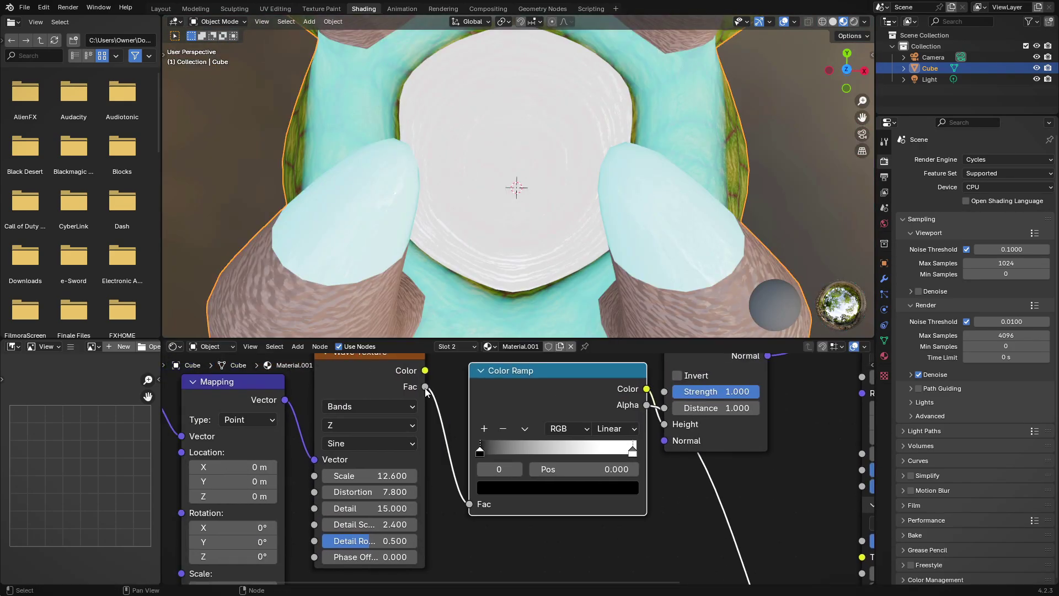
left_click_drag(545, 408, 708, 523)
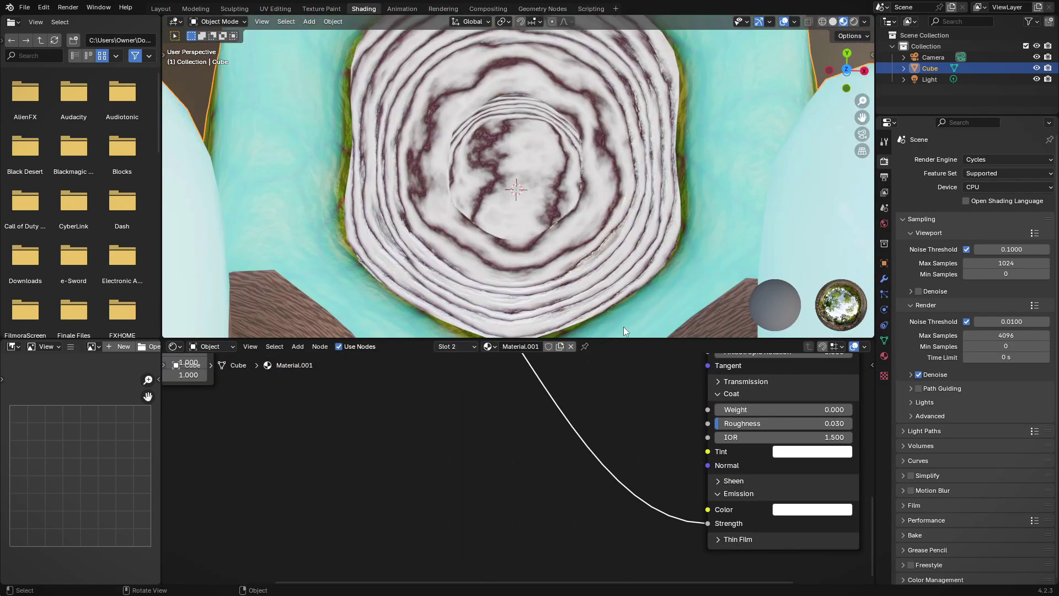
scroll(581, 399, "down", 1)
Set the emission colour to cyan hex 00F3FF
left_click(700, 462)
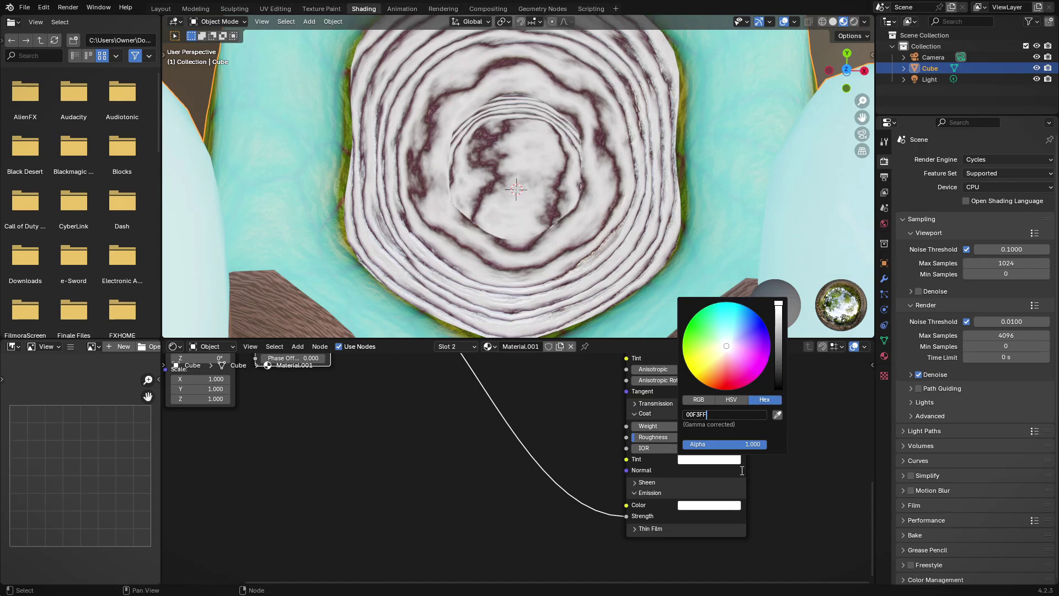
key("Return")
scroll(758, 491, "down", 2)
scroll(536, 432, "up", 1)
left_click(635, 458)
Raise the Wave Texture scale to 15.6 and shift the Color Ramp stops
mouse_move(677, 113)
middle_mouse_down()
mouse_move(583, 144)
mouse_move(591, 171)
middle_mouse_up()
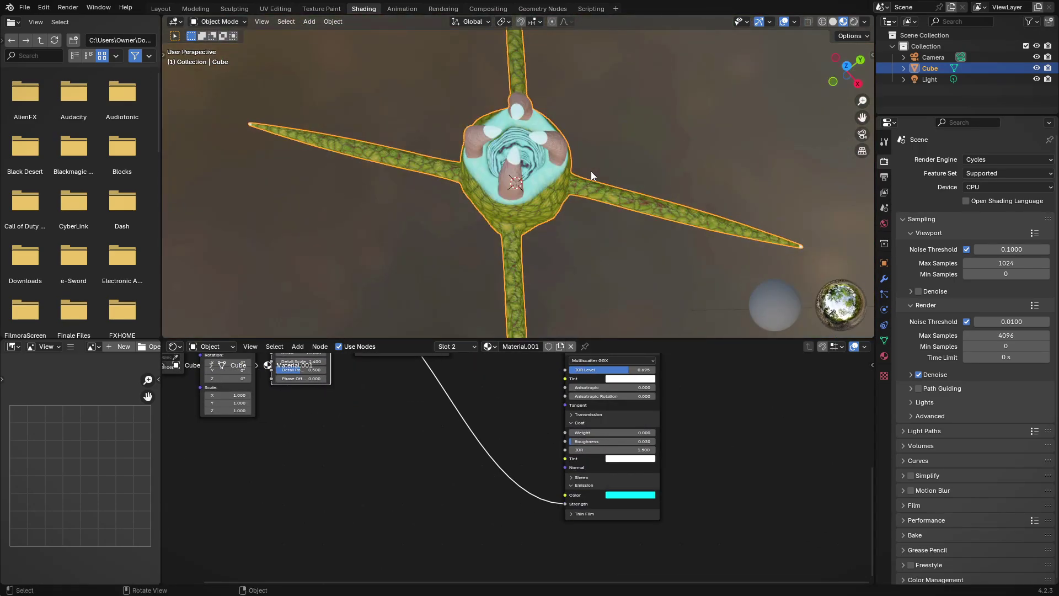
scroll(591, 171, "up", 4)
scroll(625, 194, "up", 4)
scroll(529, 437, "up", 5)
left_click_drag(469, 423, 499, 422)
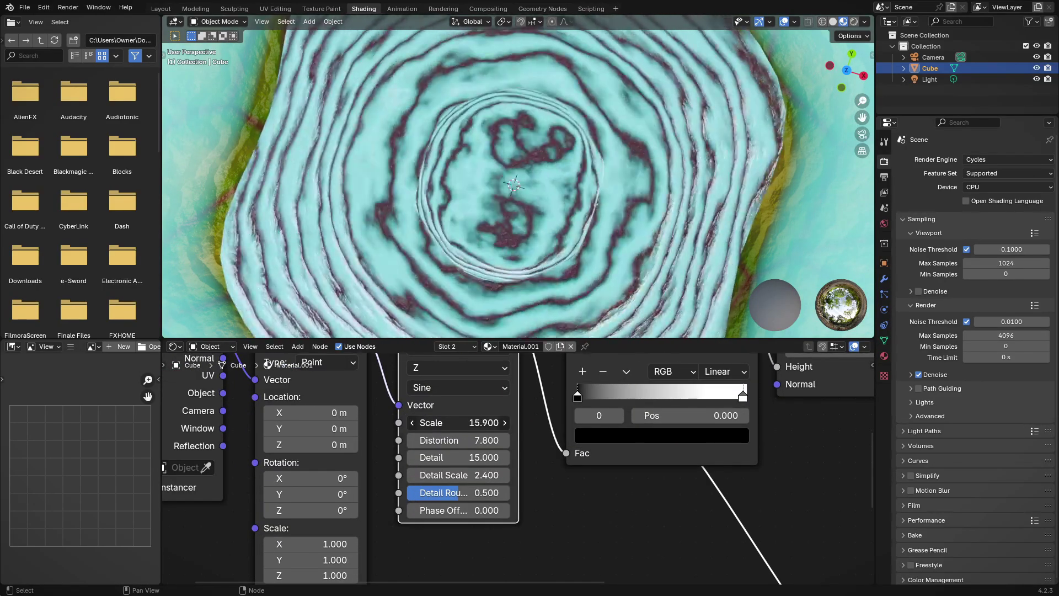
mouse_move(578, 396)
left_mouse_down()
mouse_move(682, 396)
mouse_move(594, 393)
left_mouse_up()
scroll(595, 393, "down", 2)
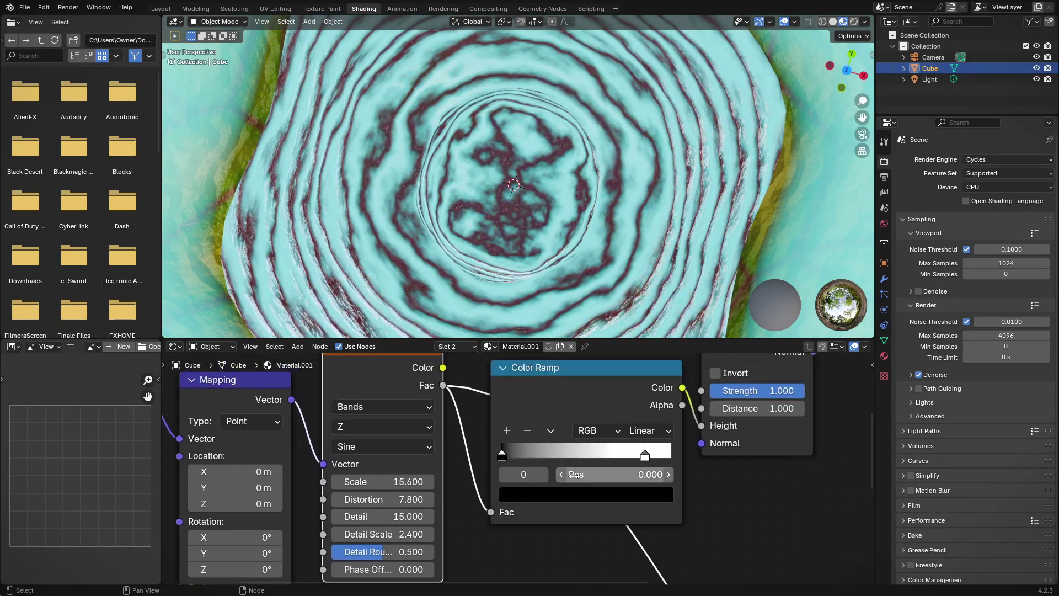
scroll(358, 496, "up", 2)
Reset the Mapping node scale to 1 on all three axes
left_click_drag(365, 532, 386, 532)
mouse_move(364, 516)
left_mouse_down()
mouse_move(387, 516)
mouse_move(386, 500)
left_mouse_up()
left_click(373, 500)
type("1")
key("Tab")
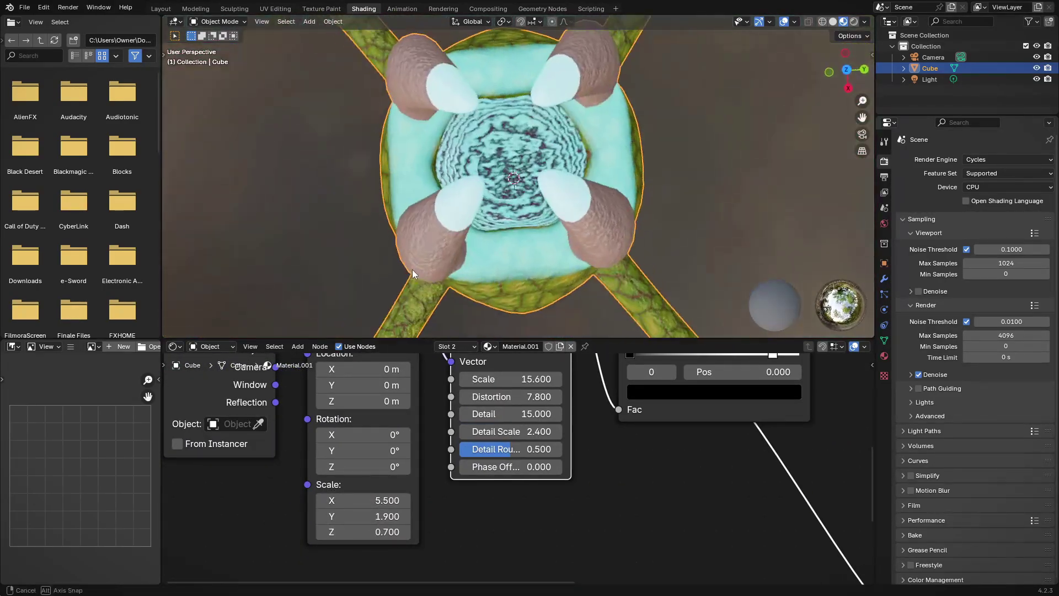
type("1")
key("Tab")
type("1")
Offset the wave mapping 1.3 m down on Z, keeping Generated coordinates
middle_click_drag(372, 506, 400, 541)
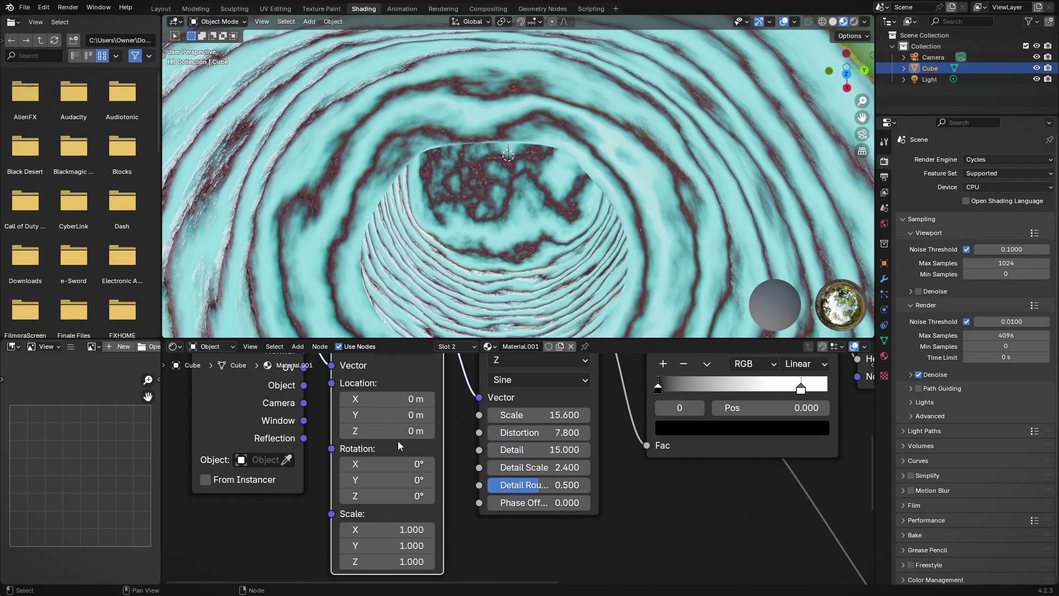
left_click_drag(399, 436, 364, 436)
scroll(386, 469, "up", 2)
left_click_drag(337, 485, 373, 462)
key("ctrl+z")
mouse_move(386, 240)
middle_mouse_down()
mouse_move(302, 164)
mouse_move(189, 138)
mouse_move(594, 183)
mouse_move(484, 103)
mouse_move(528, 126)
mouse_move(510, 101)
mouse_move(579, 166)
mouse_move(375, 21)
middle_mouse_up()
In Edit Mode, select the face rings on the four pod ends and grow them
key("Tab")
left_click(575, 166, "shift")
left_click(609, 164, "shift")
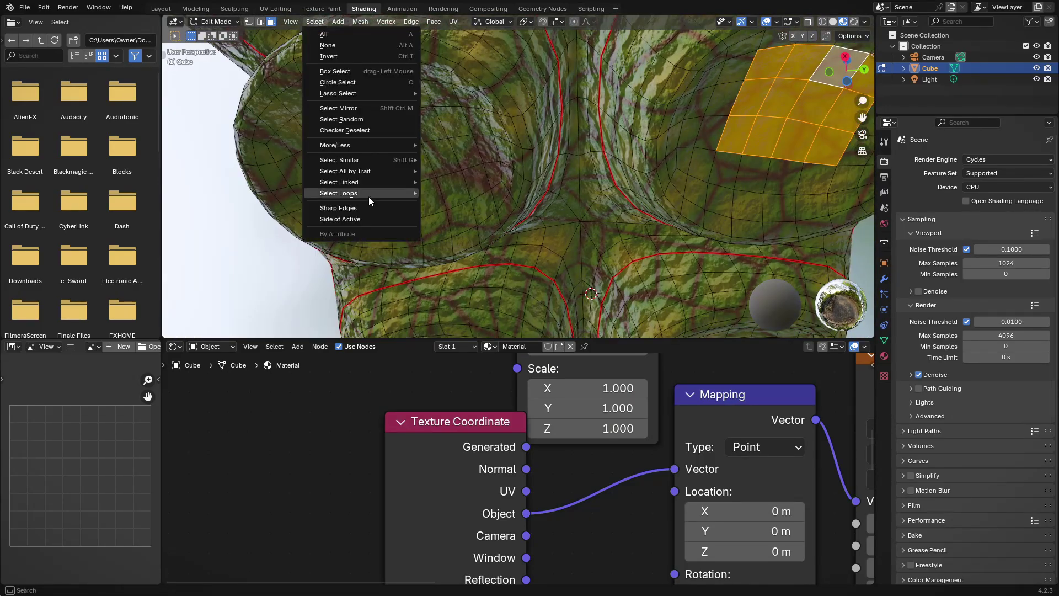
left_click(373, 202)
middle_click_drag(373, 202, 647, 168)
left_click(647, 169)
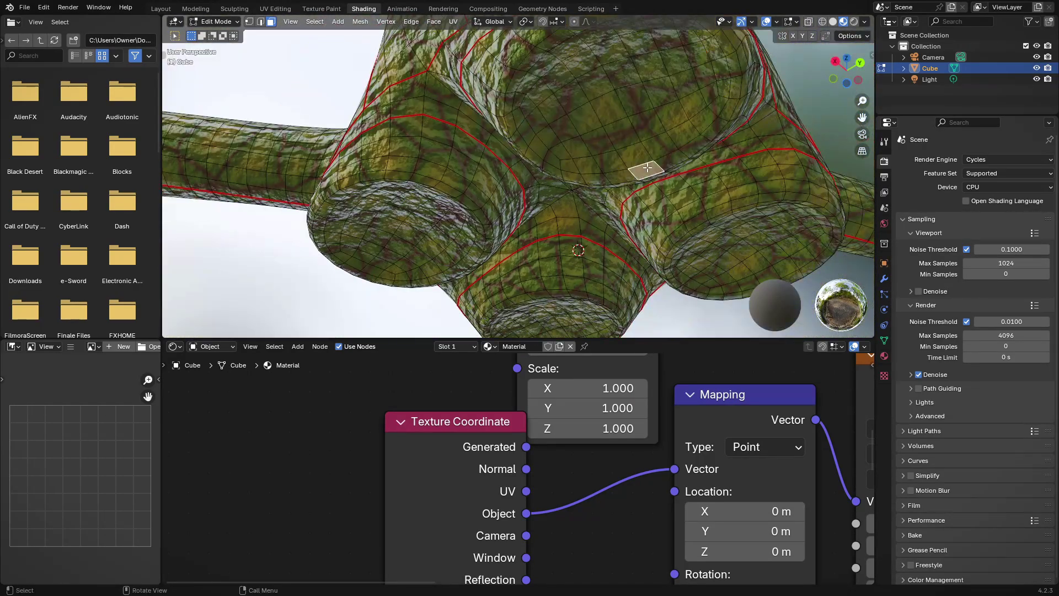
scroll(566, 164, "up", 3)
mouse_move(567, 164)
middle_mouse_down()
mouse_move(569, 119)
mouse_move(533, 240)
middle_mouse_up()
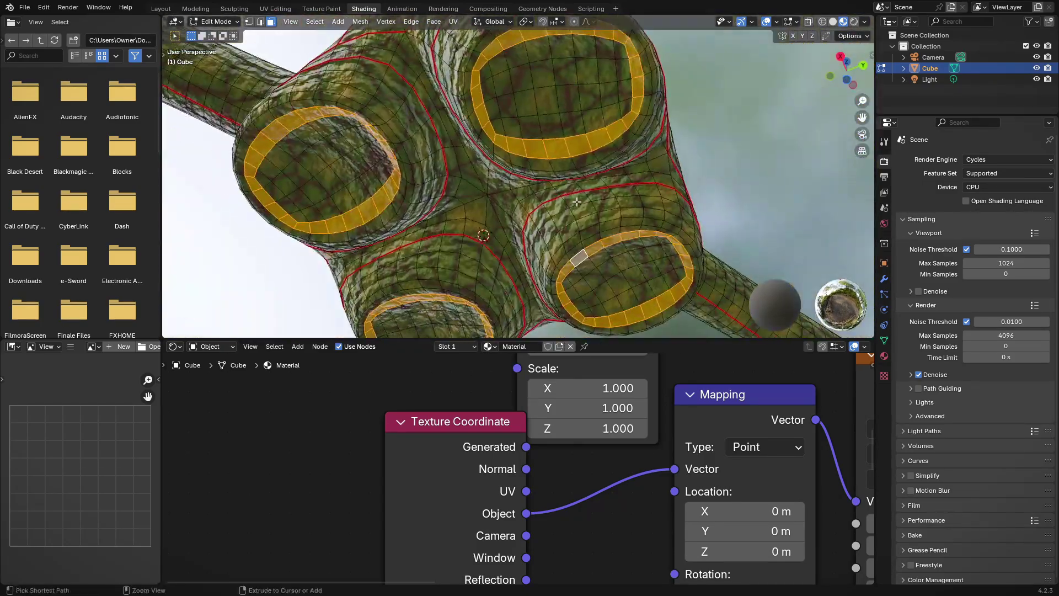
key("ctrl+KP_Add")
scroll(533, 241, "up", 3)
middle_click_drag(533, 241, 512, 212)
Assign Material.001 to the pod rings and return to the Layout workspace
left_click(456, 346)
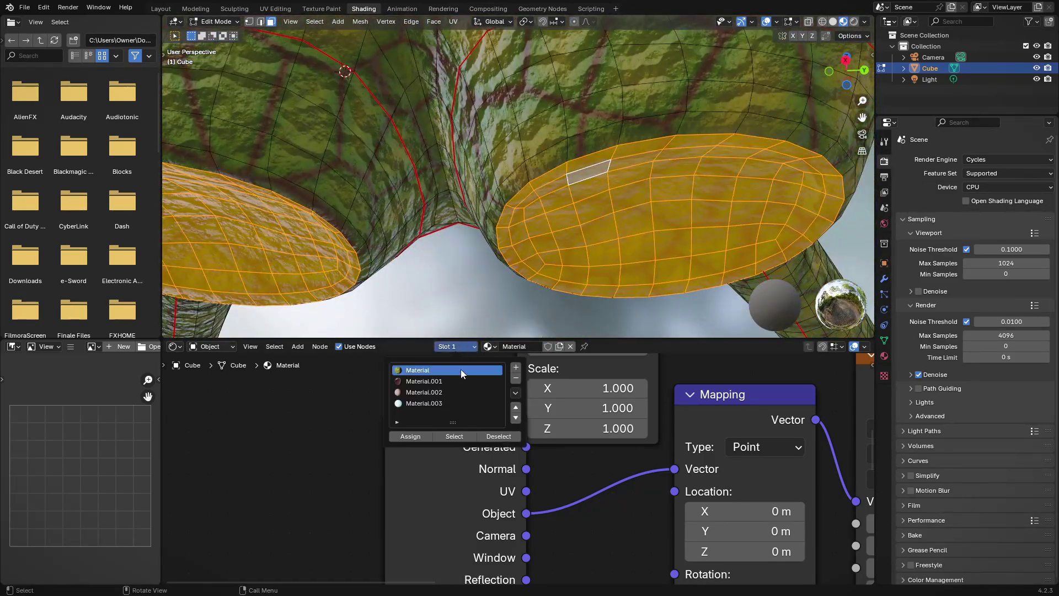
left_click(438, 381)
left_click(411, 435)
scroll(512, 211, "down", 5)
mouse_move(513, 212)
middle_mouse_down()
mouse_move(500, 75)
mouse_move(499, 165)
middle_mouse_up()
left_click(160, 8)
middle_click_drag(387, 166, 495, 296)
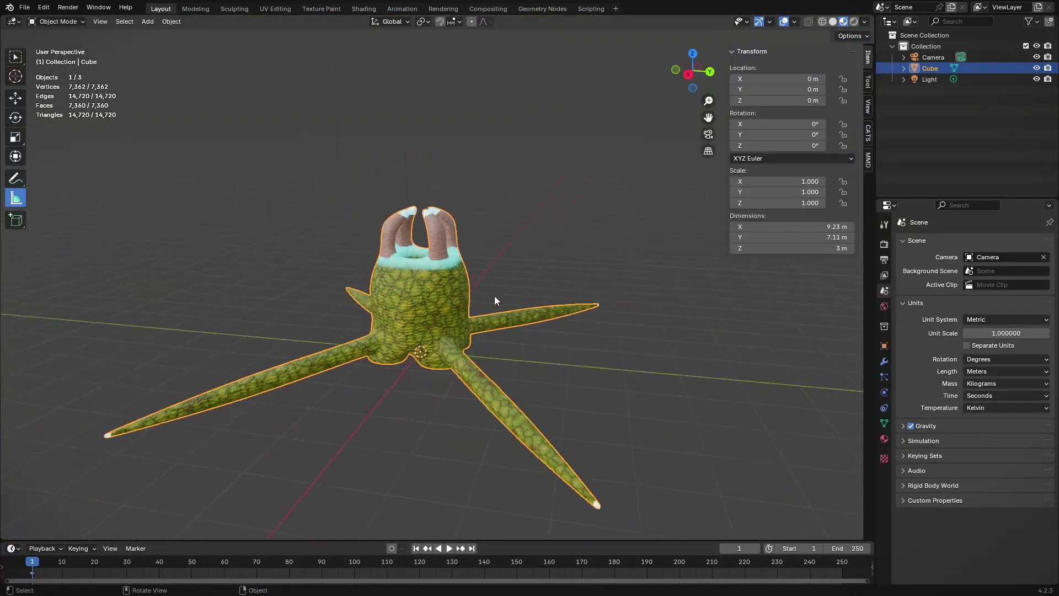
Add a Multires modifier and subdivide the creature to level 4
scroll(658, 240, "up", 3)
left_click(885, 361)
left_click(925, 242)
left_click(983, 332)
left_click(968, 358)
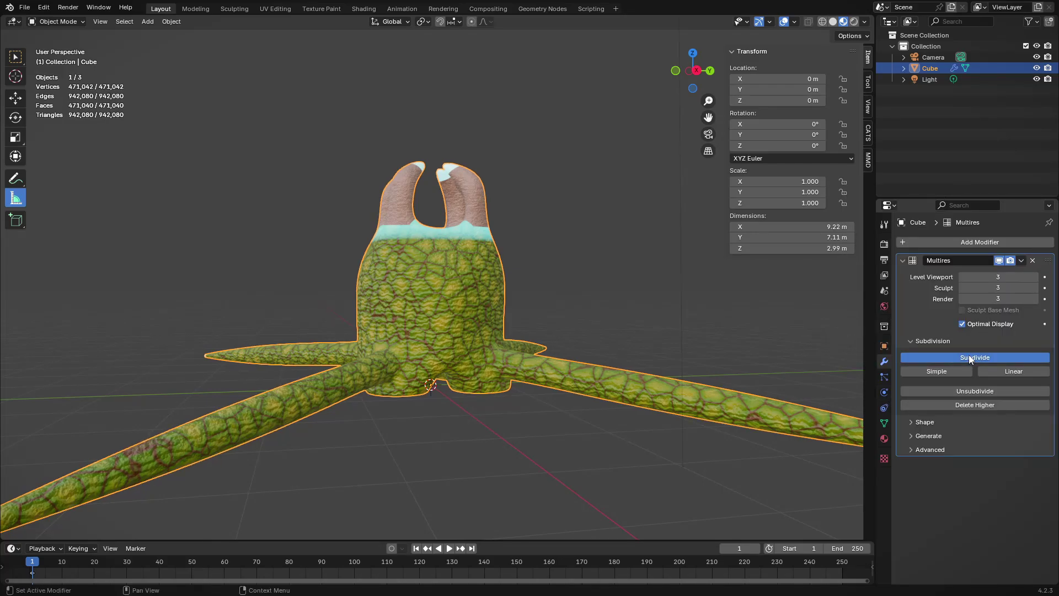
mouse_move(667, 325)
middle_mouse_down()
mouse_move(608, 383)
mouse_move(650, 330)
mouse_move(587, 326)
mouse_move(601, 323)
middle_mouse_up()
scroll(650, 330, "up", 4)
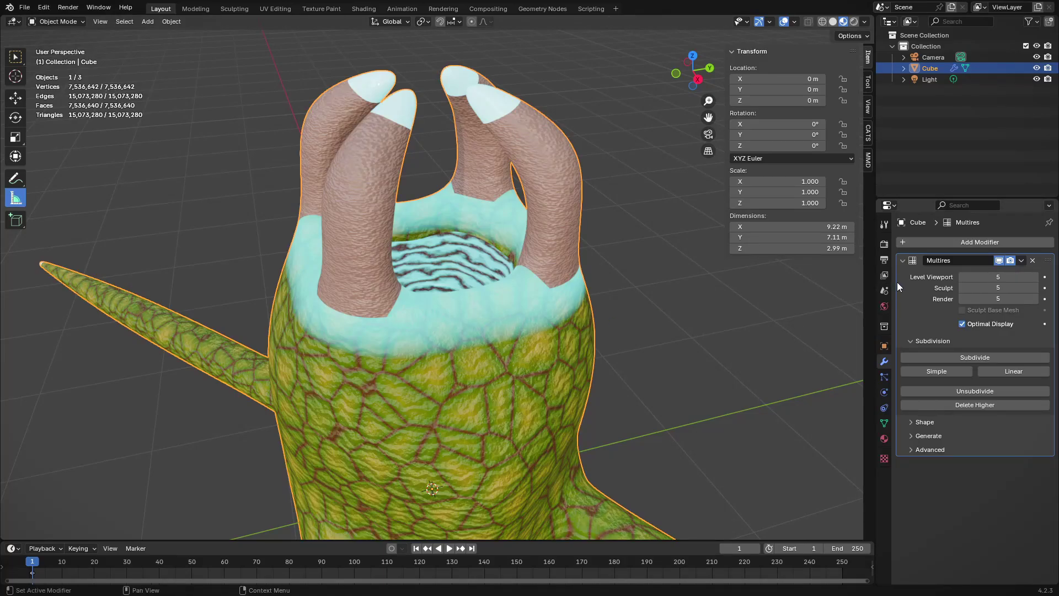
middle_click_drag(772, 243, 572, 235)
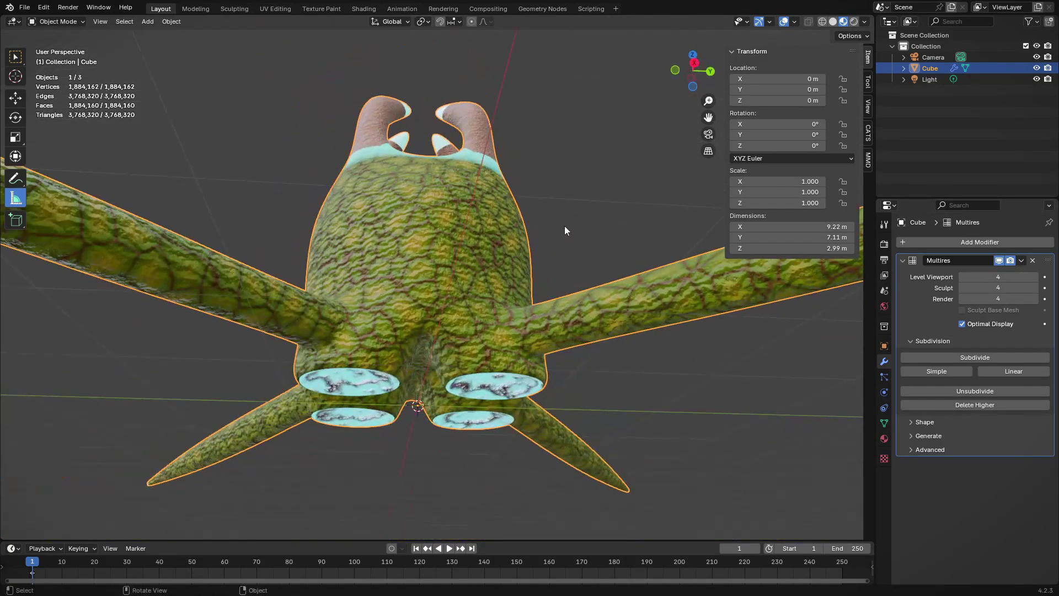
Open the Sculpting workspace with Y-axis symmetry enabled
left_click(234, 8)
left_click(712, 36)
scroll(455, 505, "up", 4)
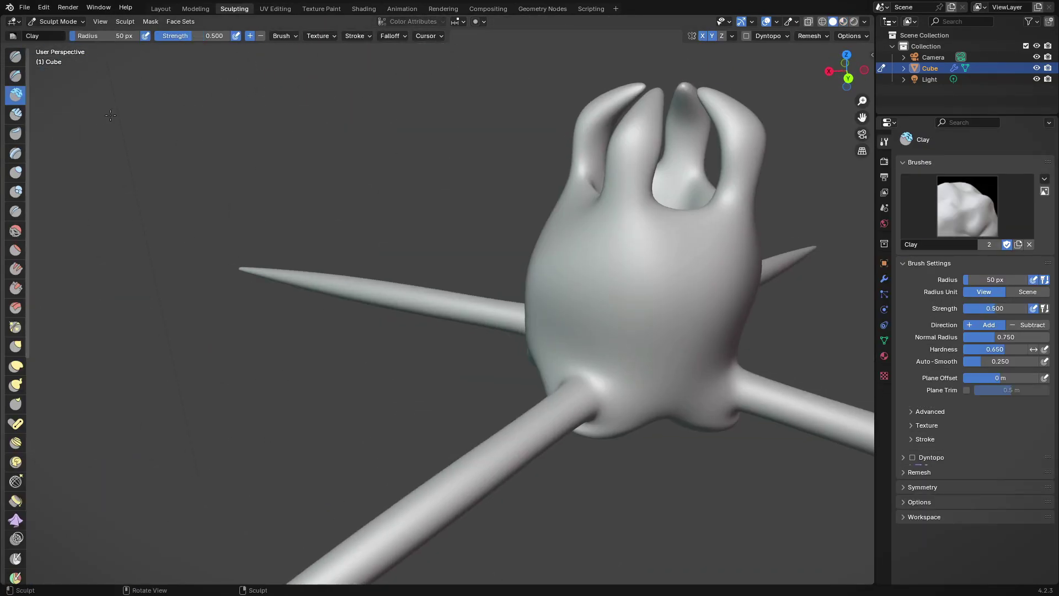
Sculpt horizontal Clay Strips grooves around the creature's body
left_click(16, 113)
mouse_move(638, 275)
middle_mouse_down()
mouse_move(428, 196)
mouse_move(266, 254)
mouse_move(597, 264)
mouse_move(584, 196)
mouse_move(534, 303)
mouse_move(650, 371)
mouse_move(570, 377)
mouse_move(461, 331)
mouse_move(552, 265)
mouse_move(522, 307)
mouse_move(513, 312)
mouse_move(585, 201)
mouse_move(386, 336)
mouse_move(460, 301)
mouse_move(345, 260)
mouse_move(354, 154)
mouse_move(638, 201)
mouse_move(451, 207)
mouse_move(414, 291)
mouse_move(486, 276)
mouse_move(517, 286)
middle_mouse_up()
scroll(408, 326, "up", 3)
scroll(355, 154, "down", 5)
Carve Crease-brush wrinkles around the body and top cavity, then show the brush texture settings
key("shift+c")
scroll(443, 231, "up", 2)
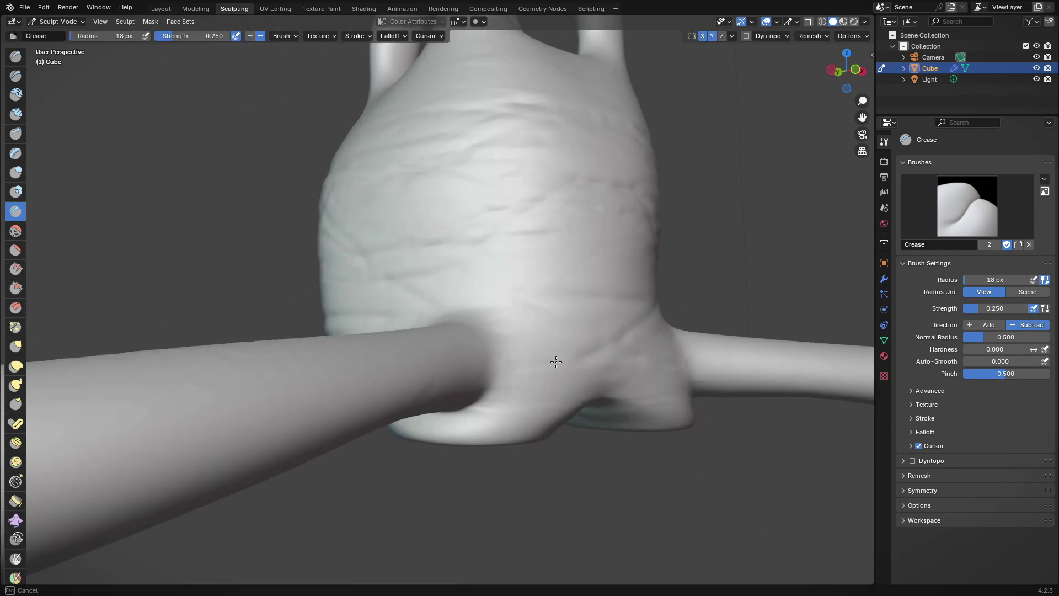
mouse_move(556, 362)
middle_mouse_down()
mouse_move(492, 224)
mouse_move(497, 307)
mouse_move(545, 236)
mouse_move(426, 107)
mouse_move(433, 205)
mouse_move(481, 188)
mouse_move(237, 284)
mouse_move(487, 161)
mouse_move(589, 324)
mouse_move(327, 137)
mouse_move(255, 360)
mouse_move(539, 279)
mouse_move(292, 207)
mouse_move(376, 276)
mouse_move(497, 320)
mouse_move(610, 343)
mouse_move(338, 327)
mouse_move(564, 282)
mouse_move(797, 253)
mouse_move(607, 276)
mouse_move(496, 309)
mouse_move(409, 264)
mouse_move(475, 374)
mouse_move(518, 333)
mouse_move(392, 379)
mouse_move(473, 379)
mouse_move(650, 350)
middle_mouse_up()
scroll(399, 298, "up", 5)
scroll(650, 350, "down", 4)
scroll(651, 350, "up", 5)
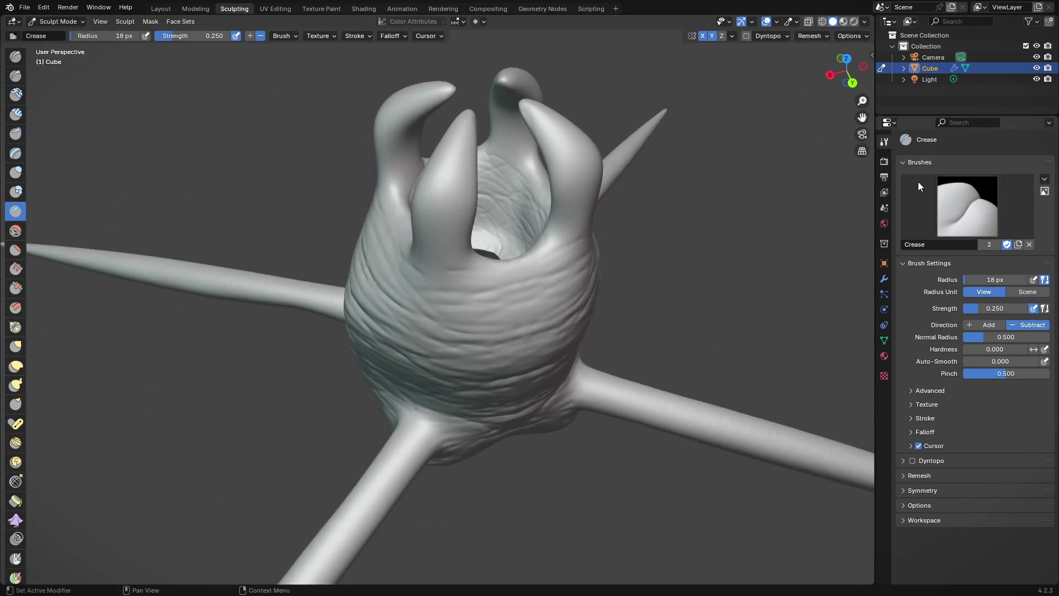
left_click(885, 376)
Create a new Draw brush texture and browse for its image from the Desktop
left_click(971, 178)
left_click(1022, 354)
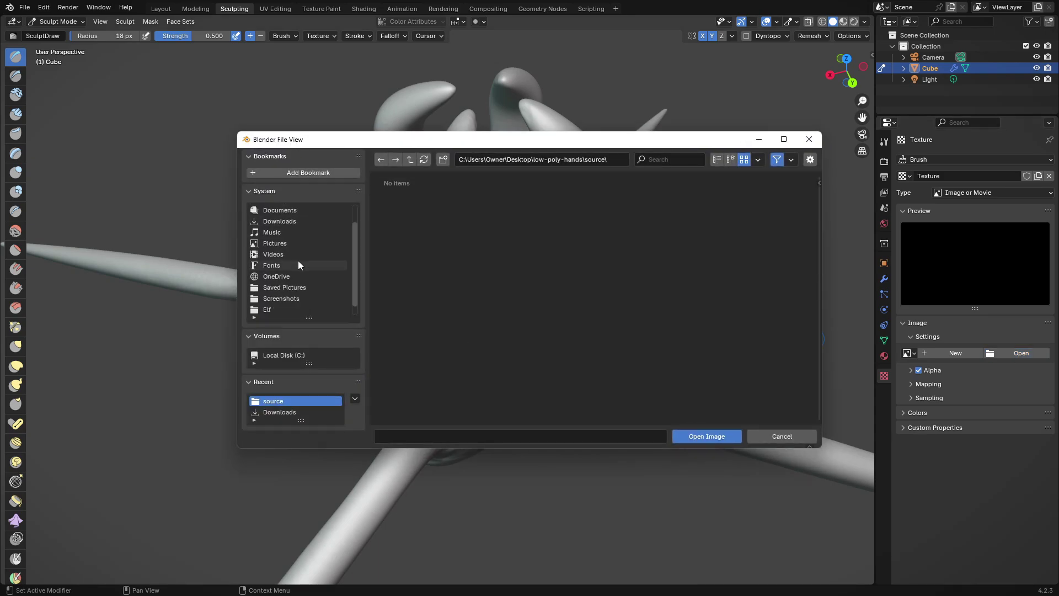
left_click(784, 139)
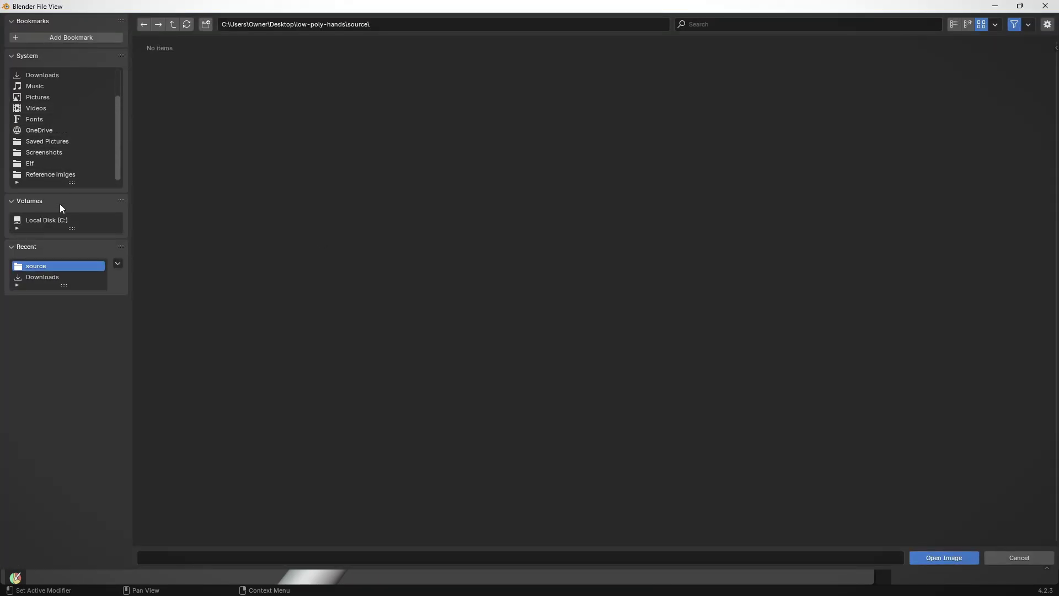
scroll(59, 88, "up", 2)
left_click(58, 86)
Load _55.png from MY Game Art > Textures > Alpha > skin alpha as the brush texture
double_click(234, 142)
double_click(359, 71)
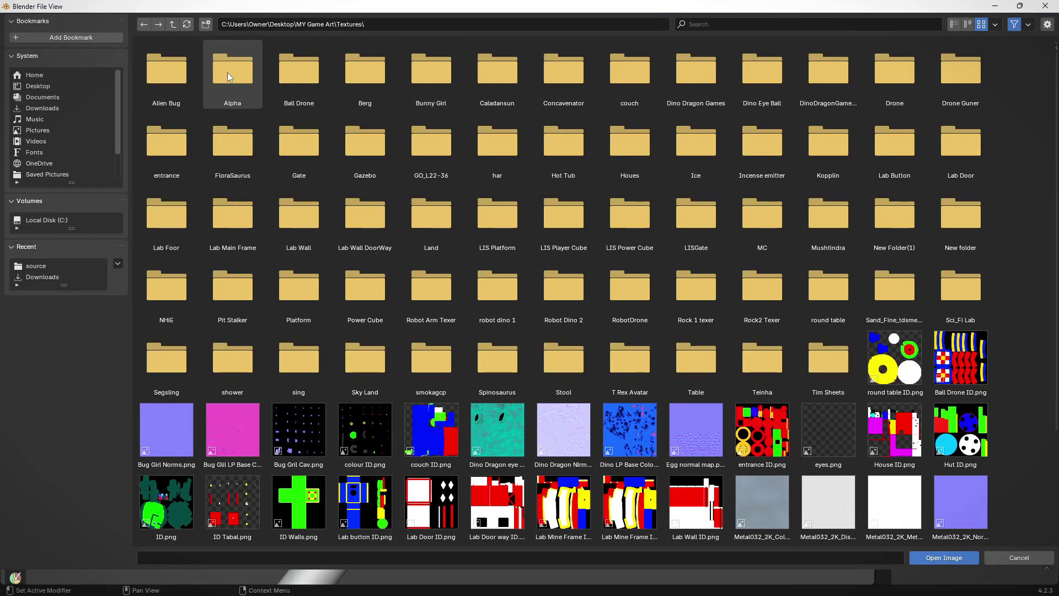
double_click(227, 72)
double_click(191, 81)
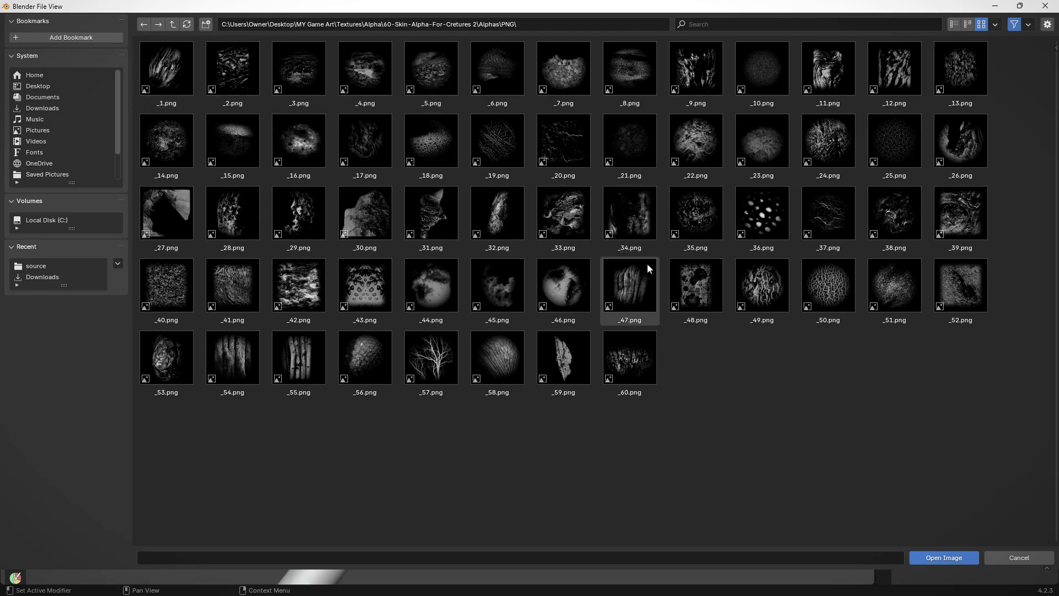
double_click(298, 357)
Replace the brush texture image with the skin alpha _57.png
left_click(1033, 353)
scroll(616, 316, "up", 3)
double_click(544, 364)
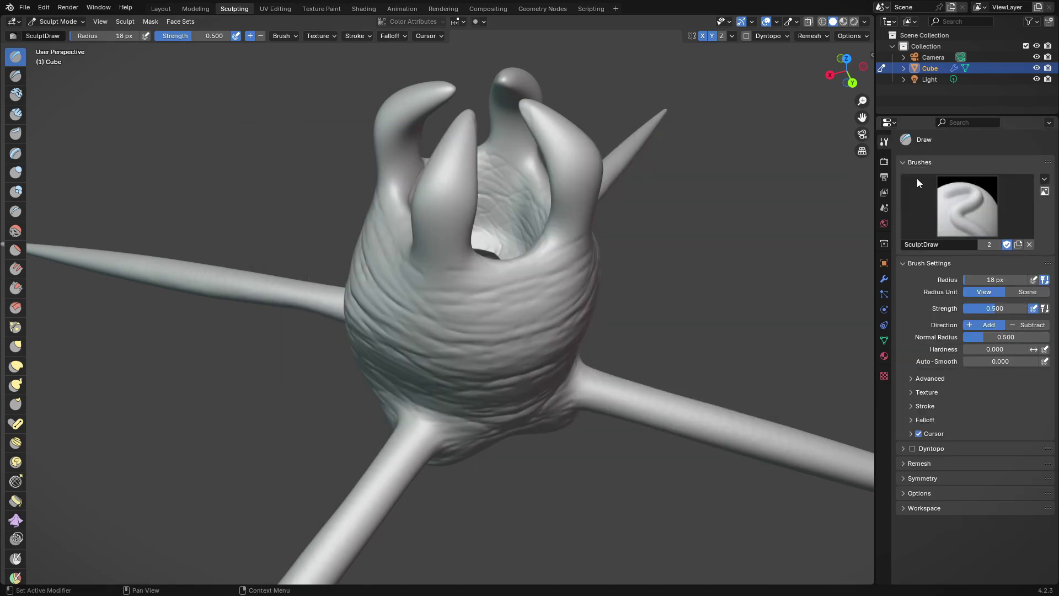
Set the brush texture mapping to Random
scroll(921, 377, "down", 3)
scroll(908, 469, "down", 4)
scroll(908, 469, "down", 2)
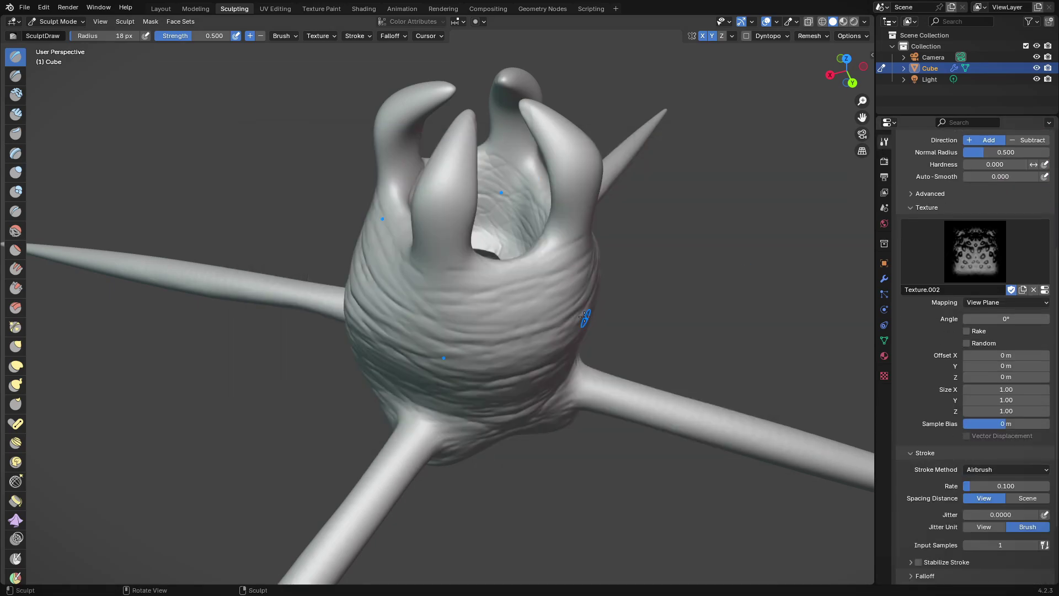
left_click(982, 303)
left_click(988, 352)
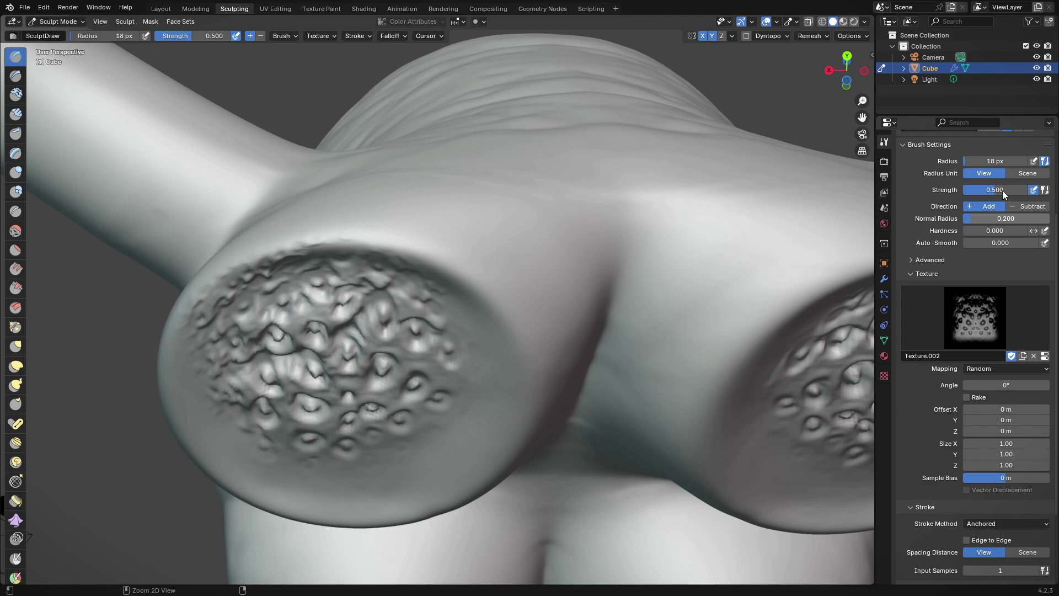
Undo the textured lobe strokes and lower brush strength to 0.200, viewing the creature in perspective
key("ctrl+z")
left_click_drag(1002, 190, 973, 191)
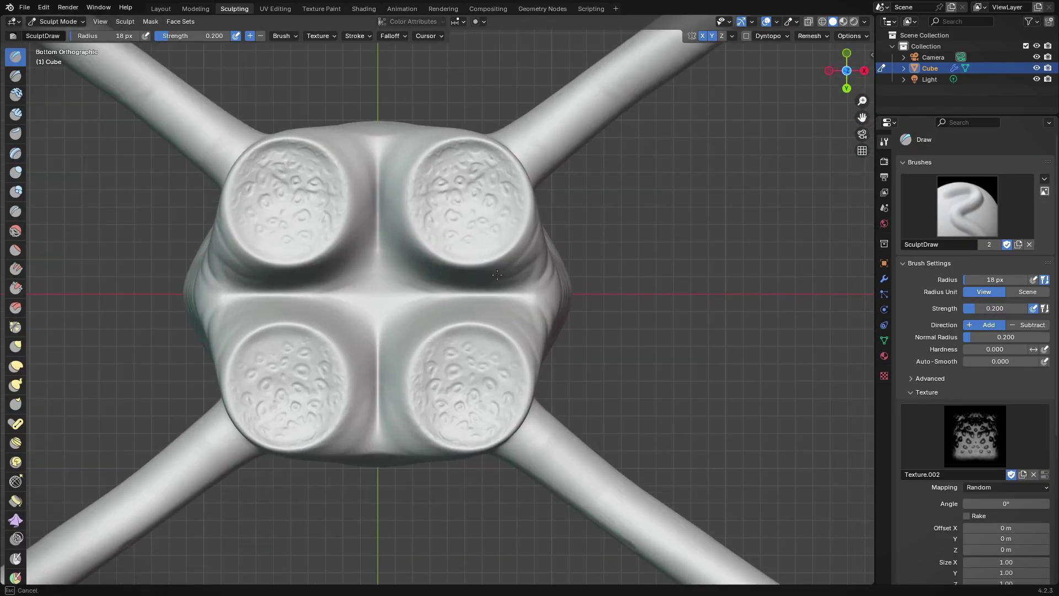
mouse_move(497, 274)
middle_mouse_down()
mouse_move(397, 168)
mouse_move(426, 201)
mouse_move(520, 420)
middle_mouse_up()
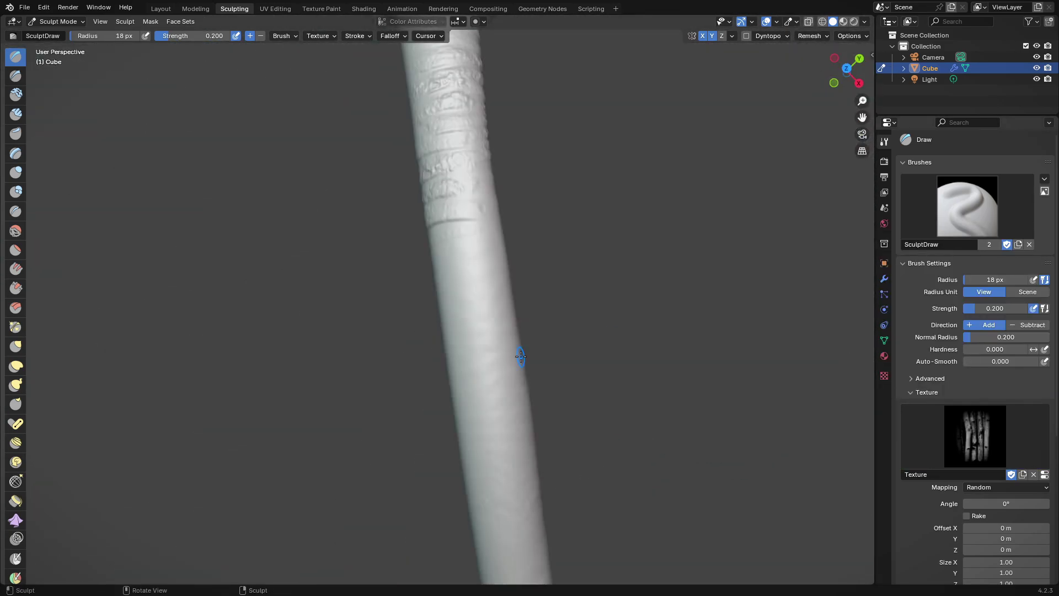
Zoom and orbit around the creature's body to a new sculpting angle
scroll(490, 246, "up", 5)
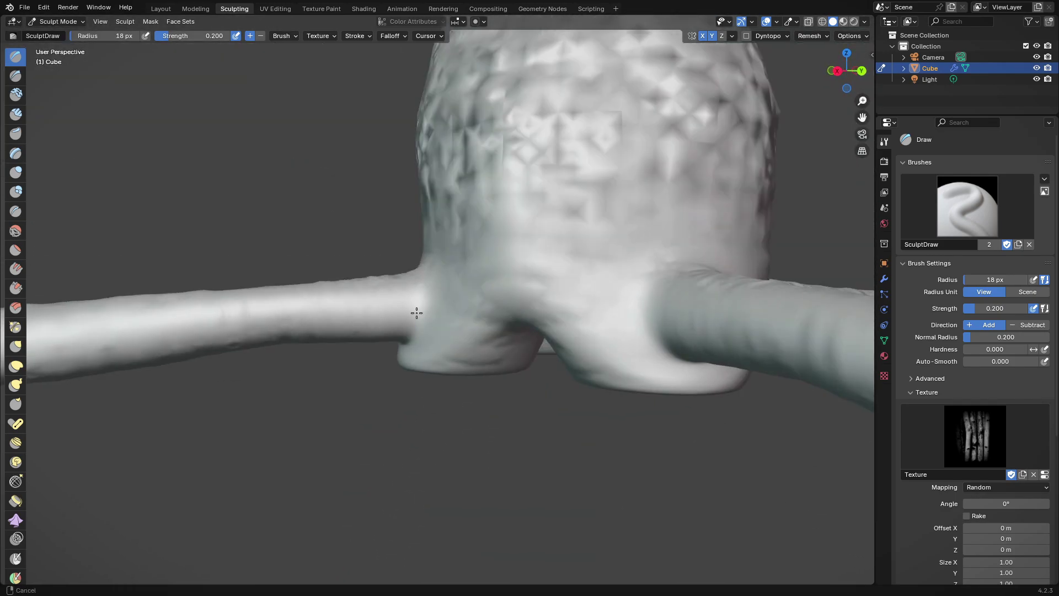
middle_click_drag(416, 310, 527, 245)
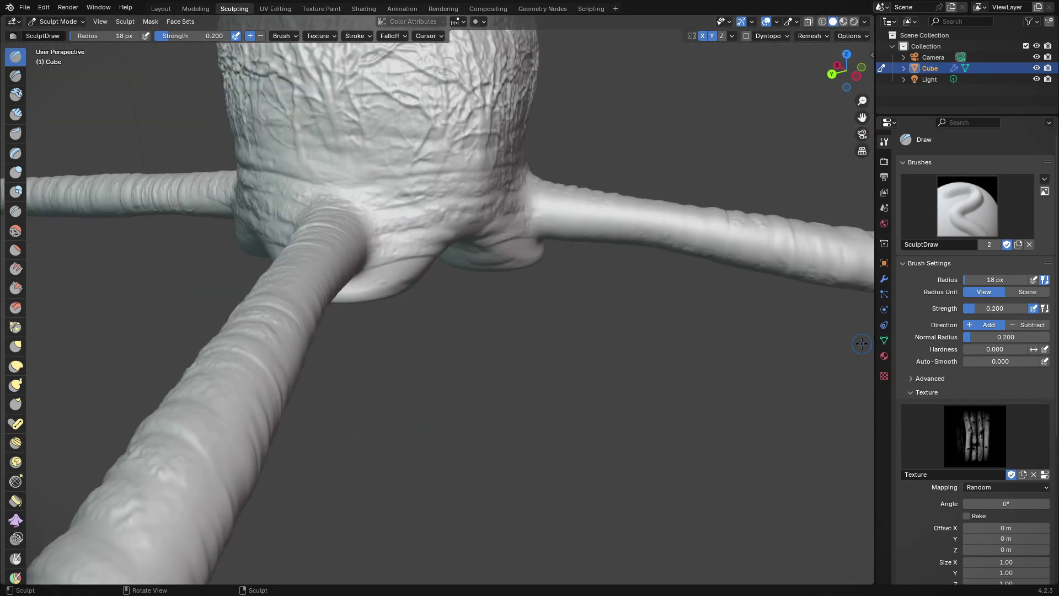